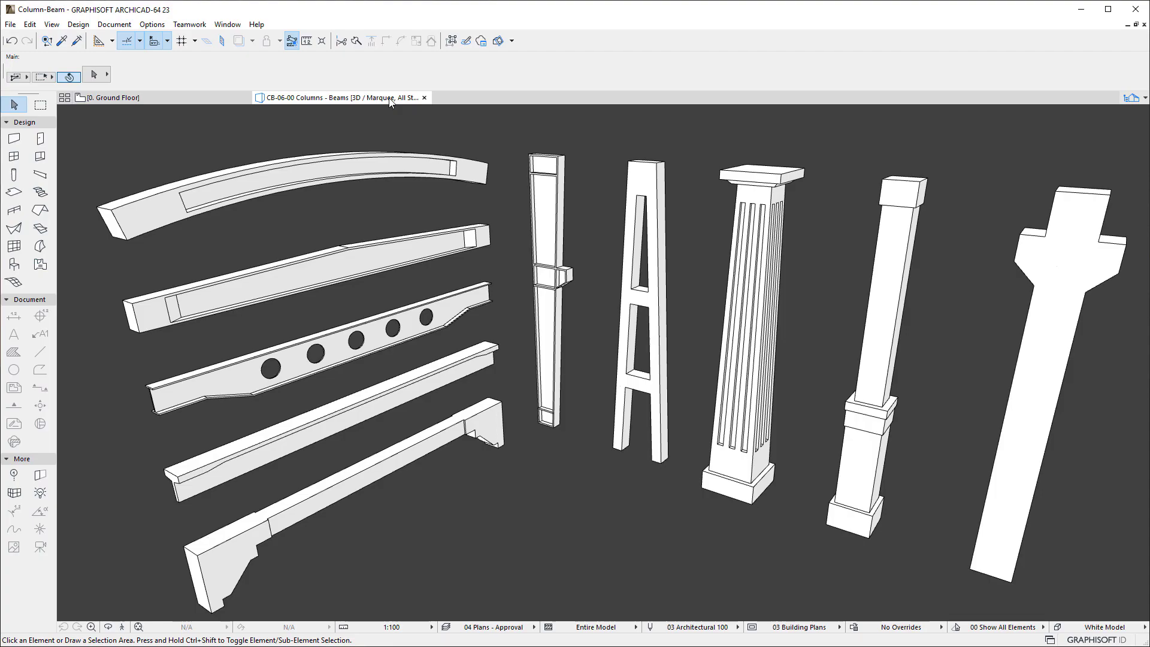
- Switch the 3D view to CB-02-01 Multi-Segment Column
right_click(389, 99)
mouse_move(413, 113)
left_click(594, 123)
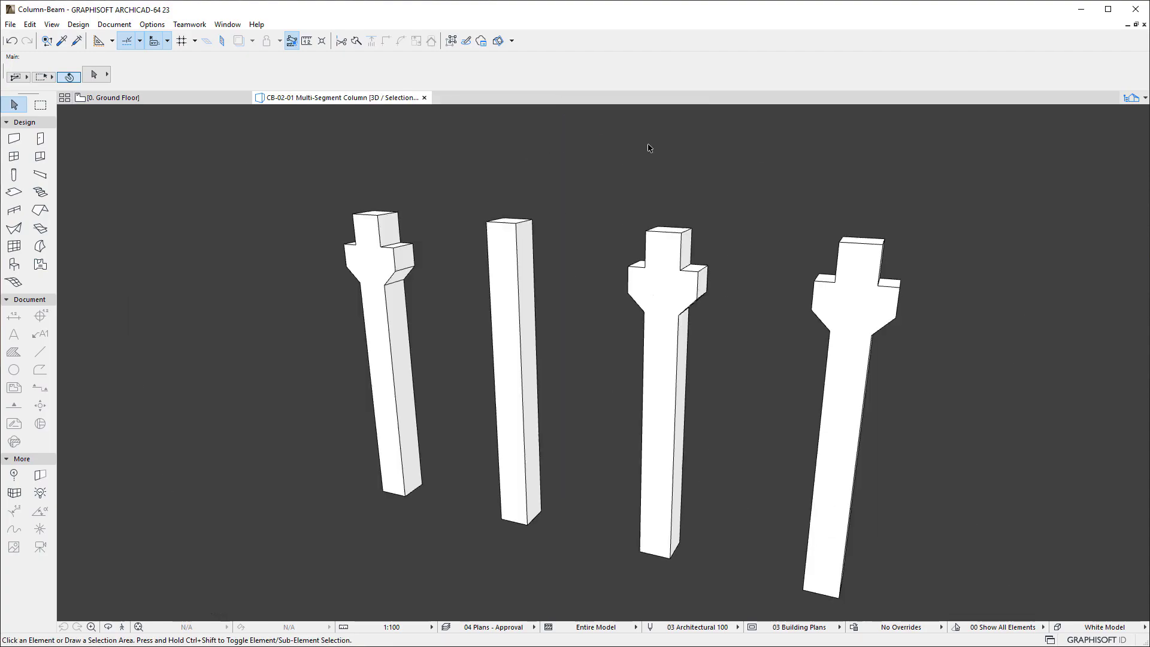
- Select the plain rectangular column, second in the row of four, and open its selection settings
left_click(673, 356)
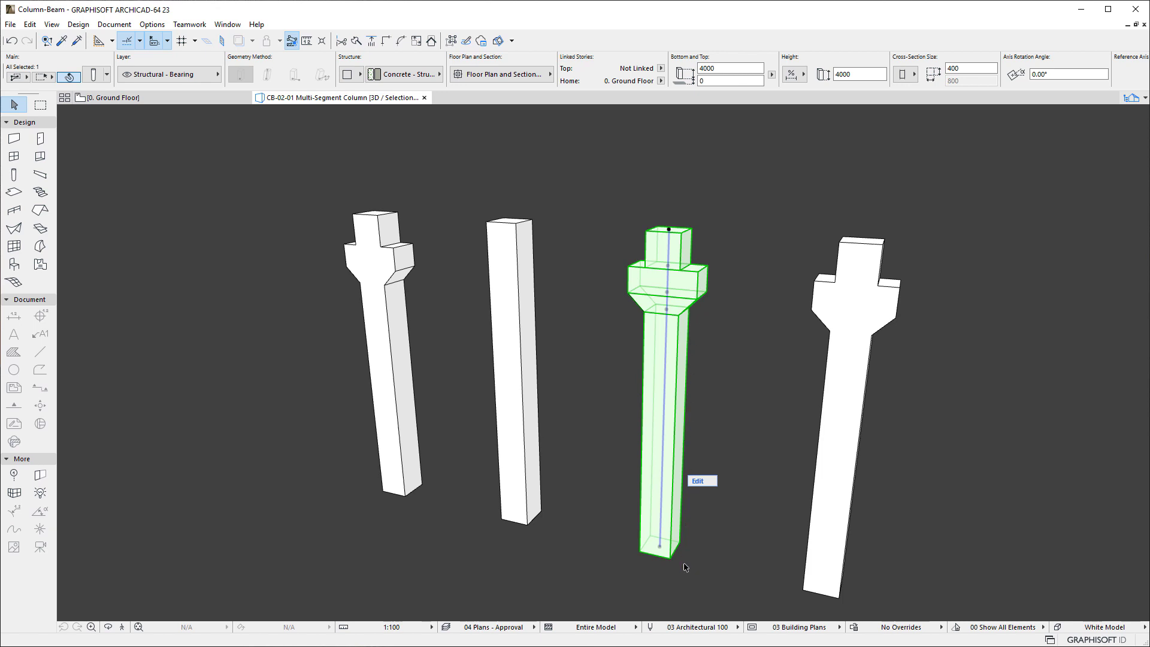
left_click(520, 394)
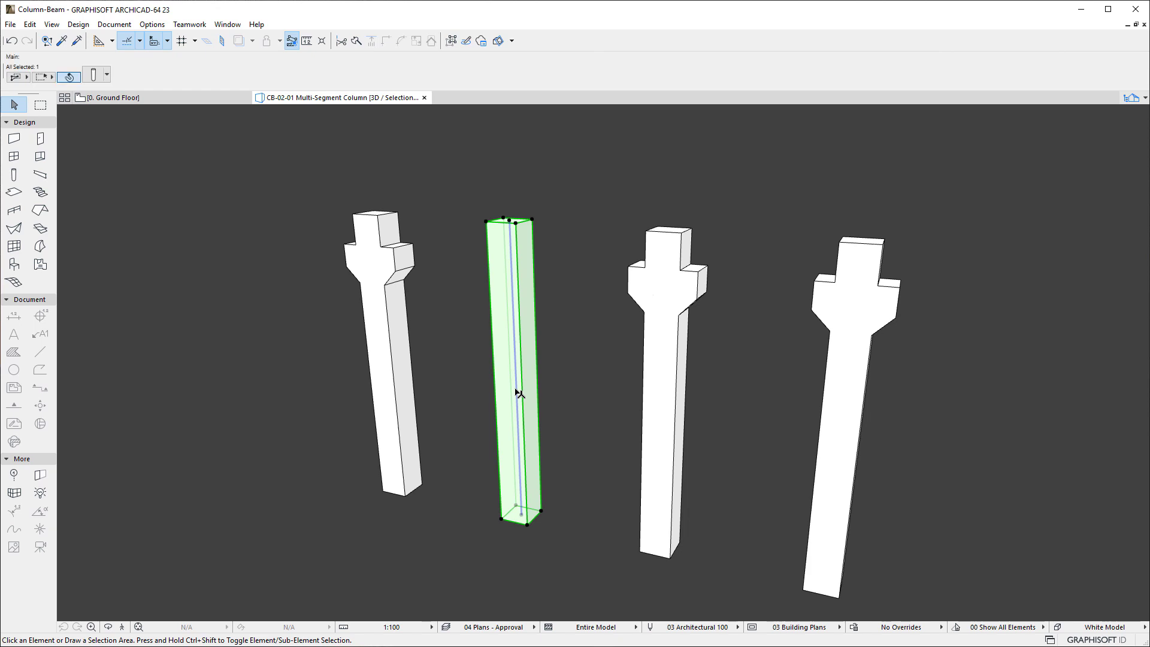
left_click(95, 76)
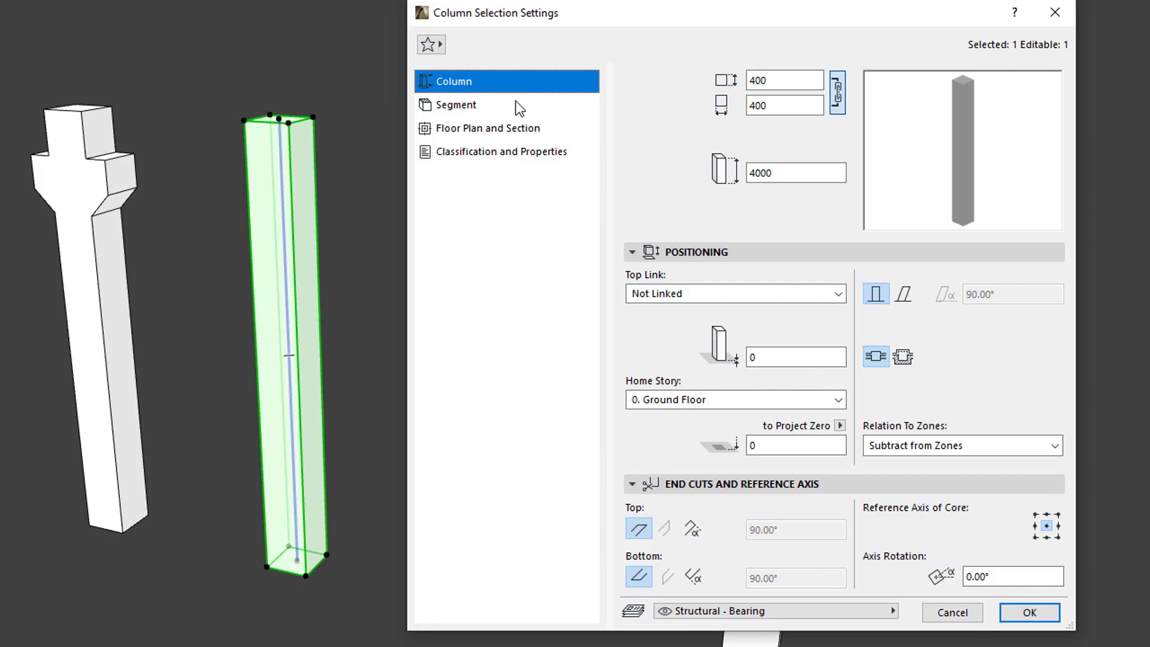
- Examine the column's Segment, Floor Plan and Section, and Classification and Properties settings, plus its Positioning and End Cuts options
left_click(518, 107)
left_click(529, 123)
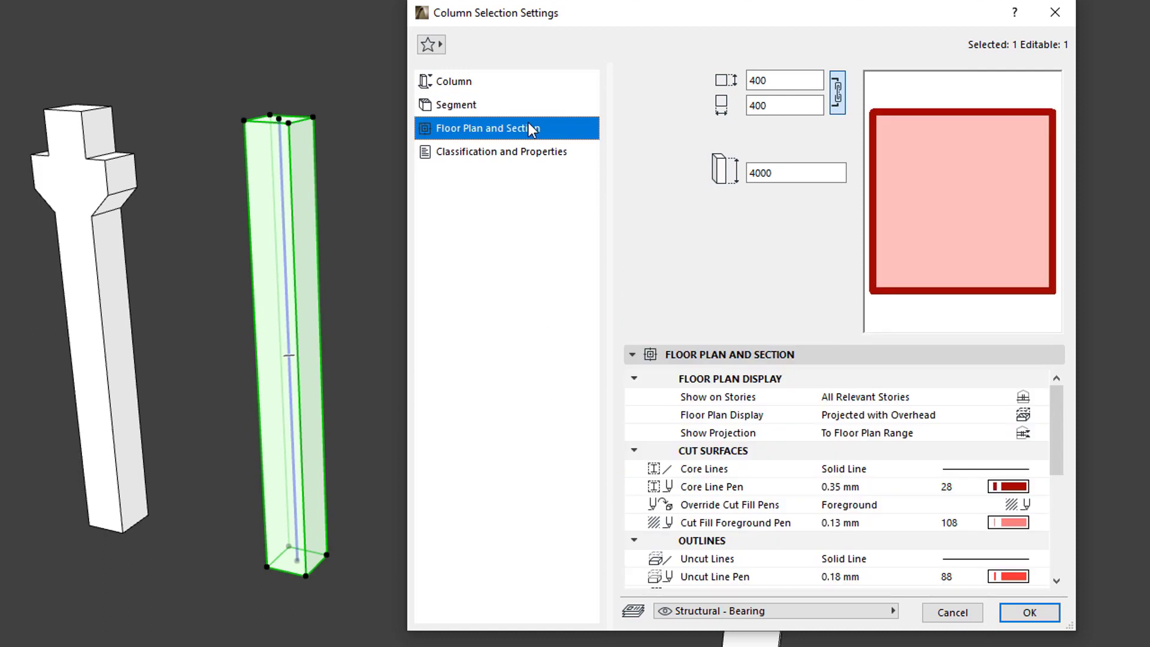
left_click(525, 146)
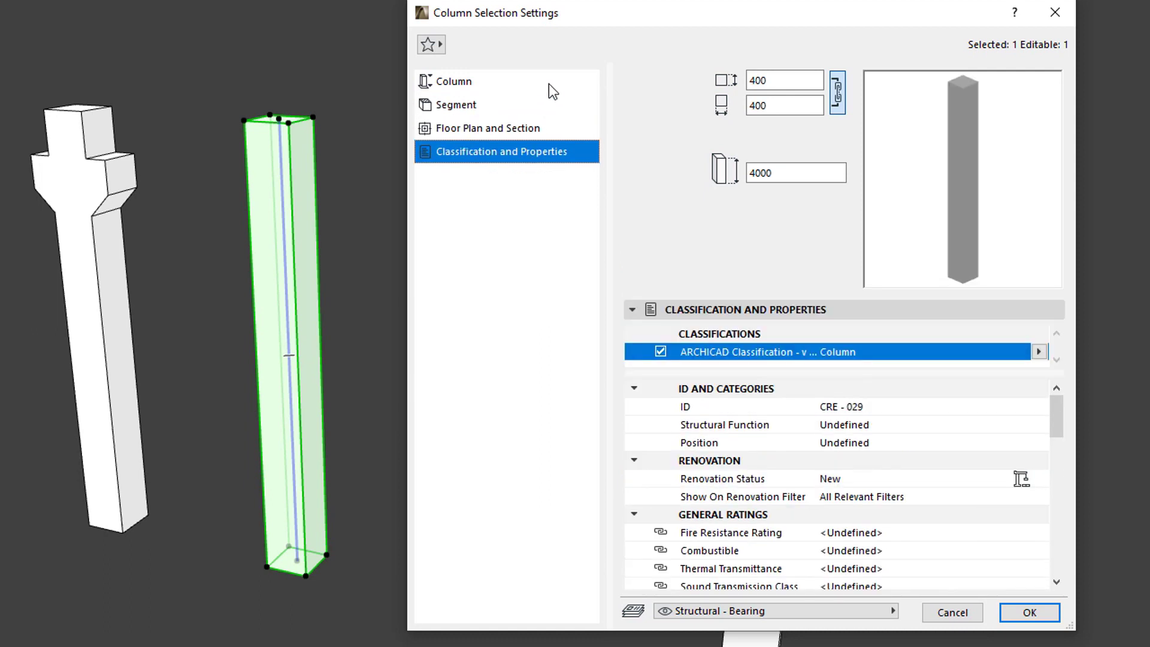
left_click(549, 87)
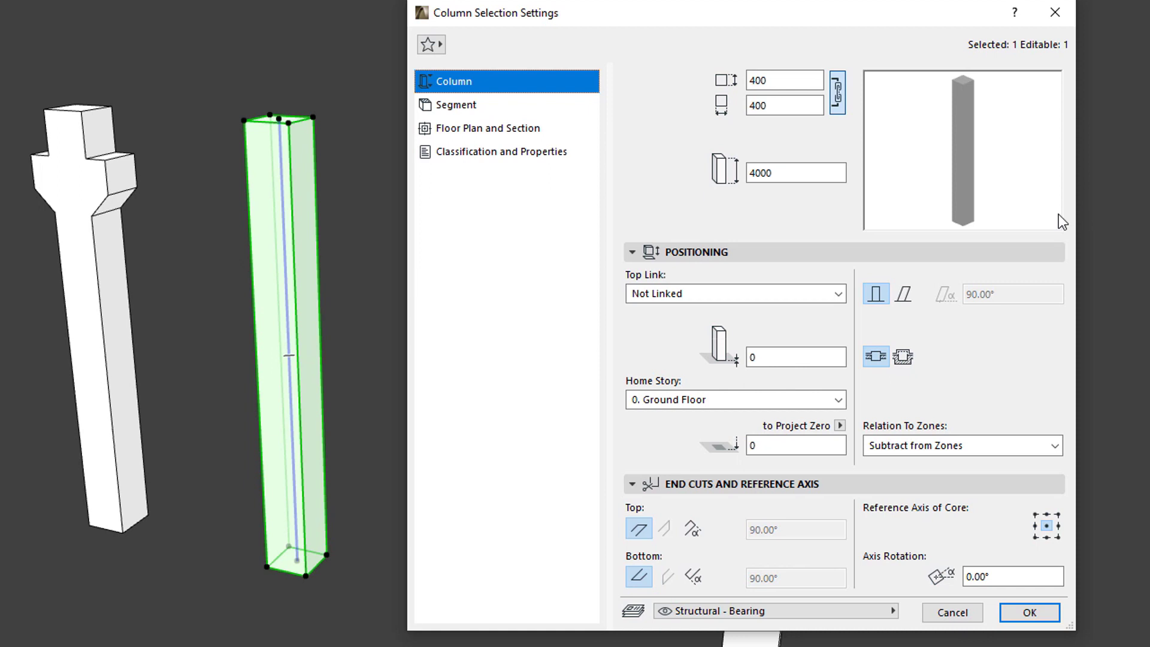
left_click(946, 252)
left_click(945, 253)
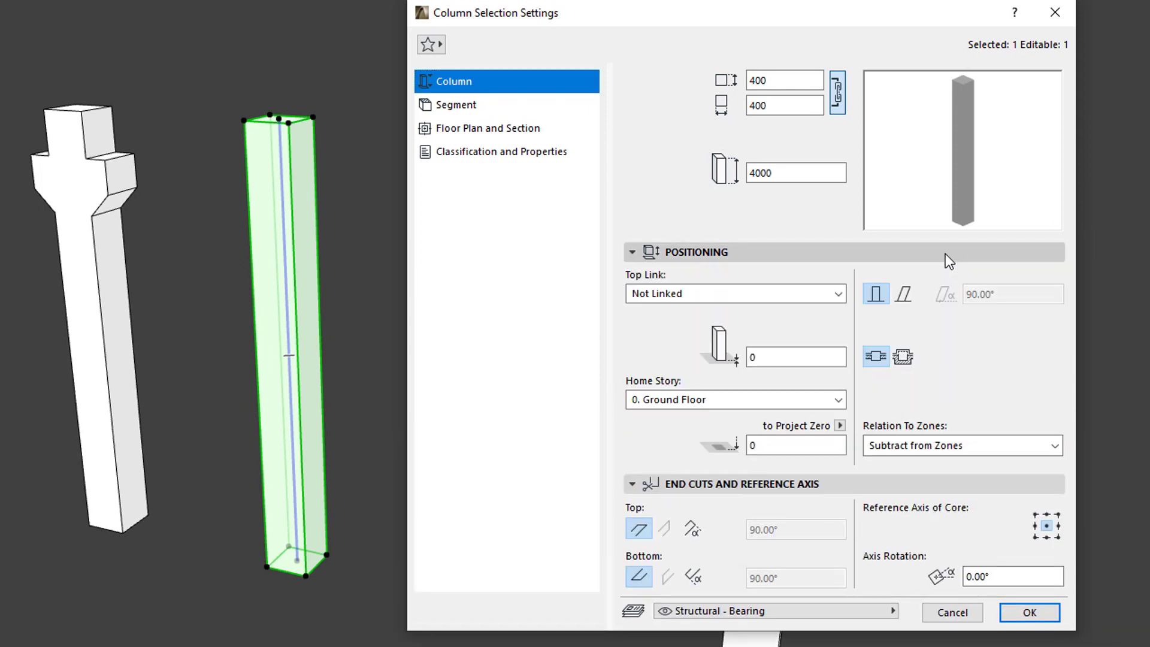
left_click(967, 483)
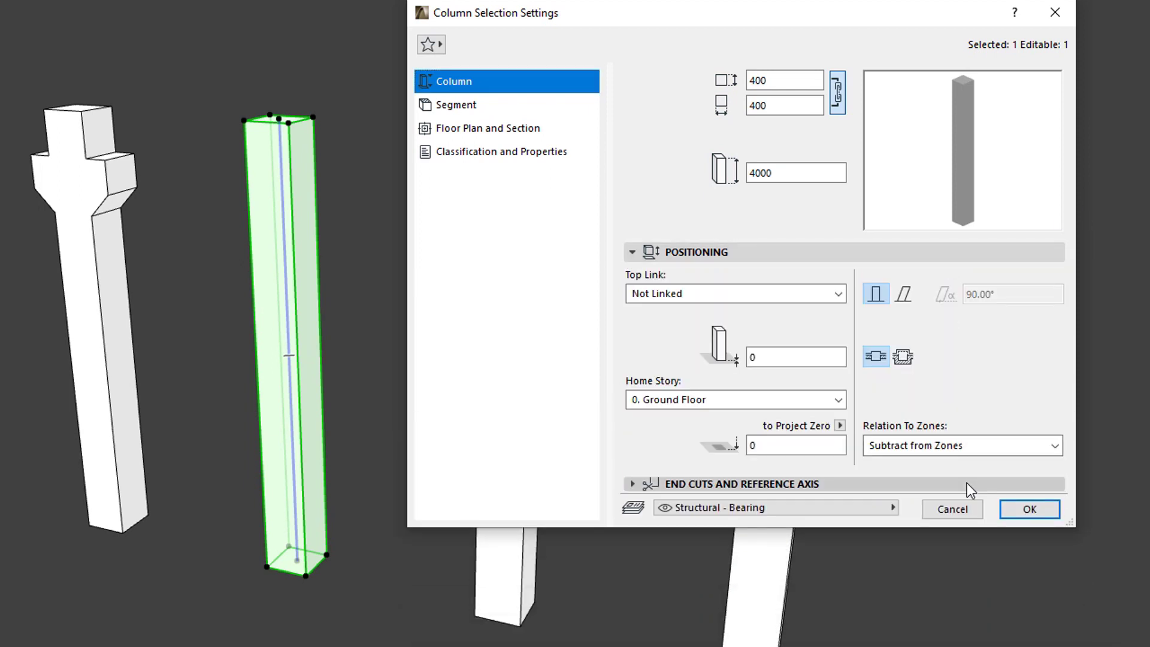
left_click(967, 483)
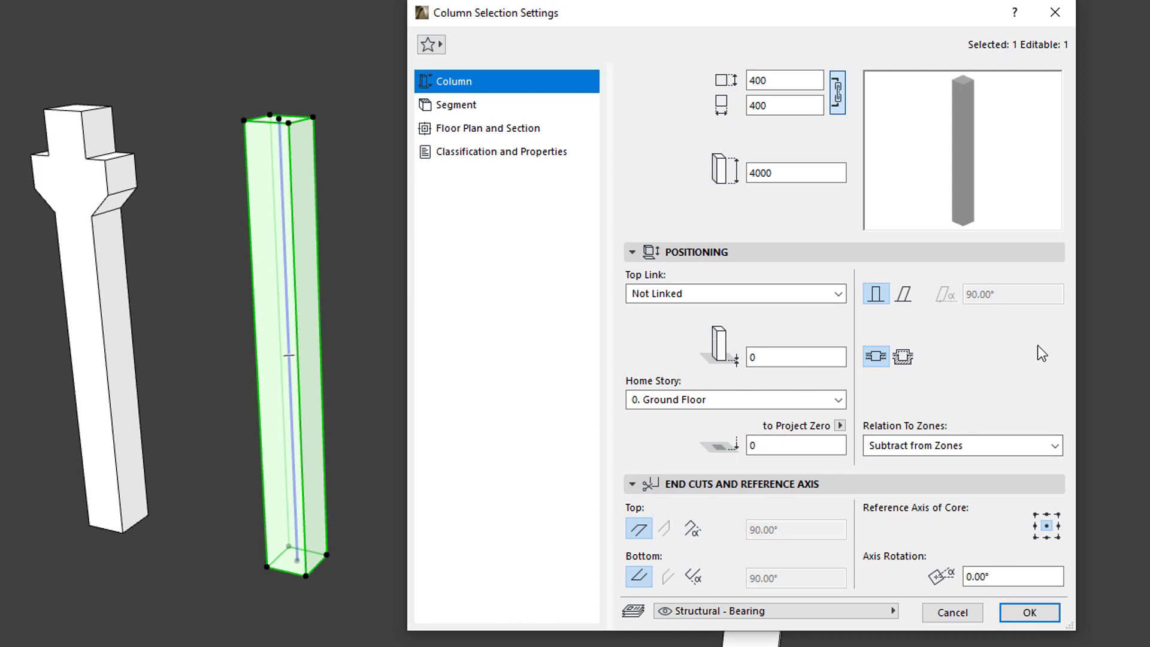
- Make the column multi-segmented and add three segments so that it is divided into four
left_click(456, 102)
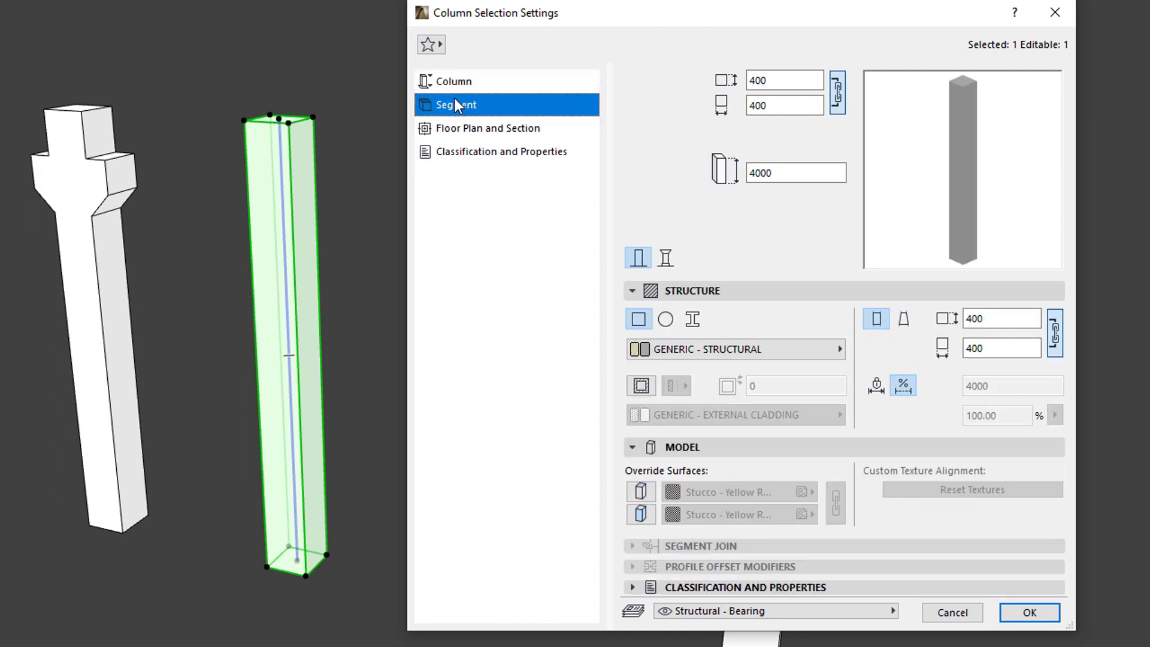
left_click(666, 258)
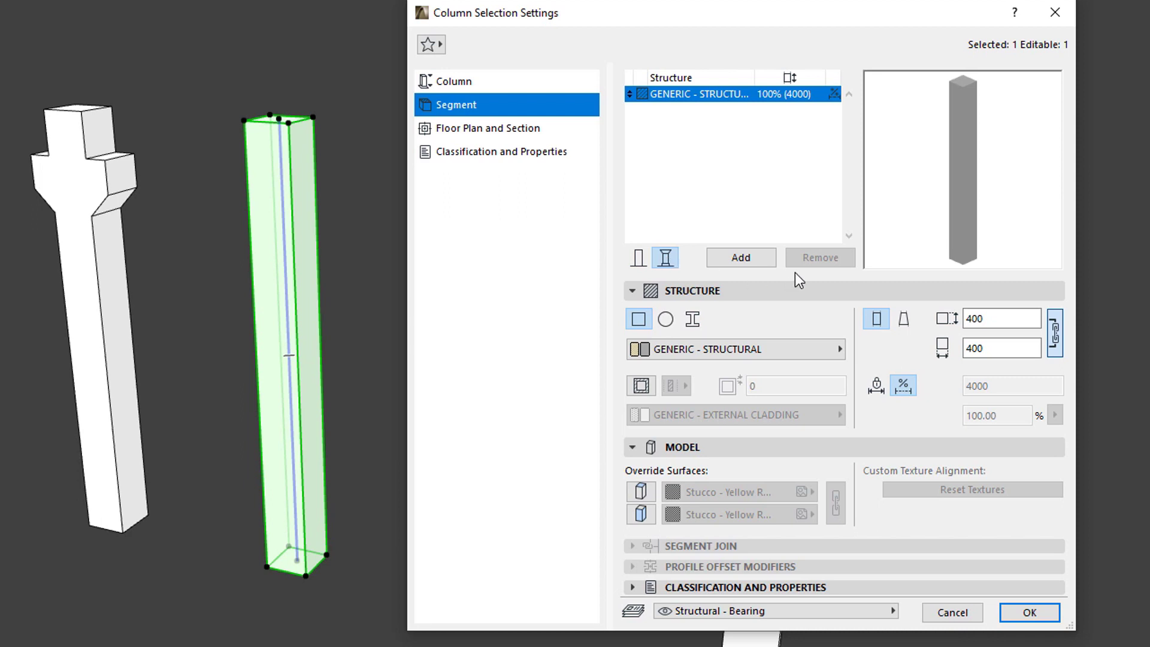
left_click(763, 264)
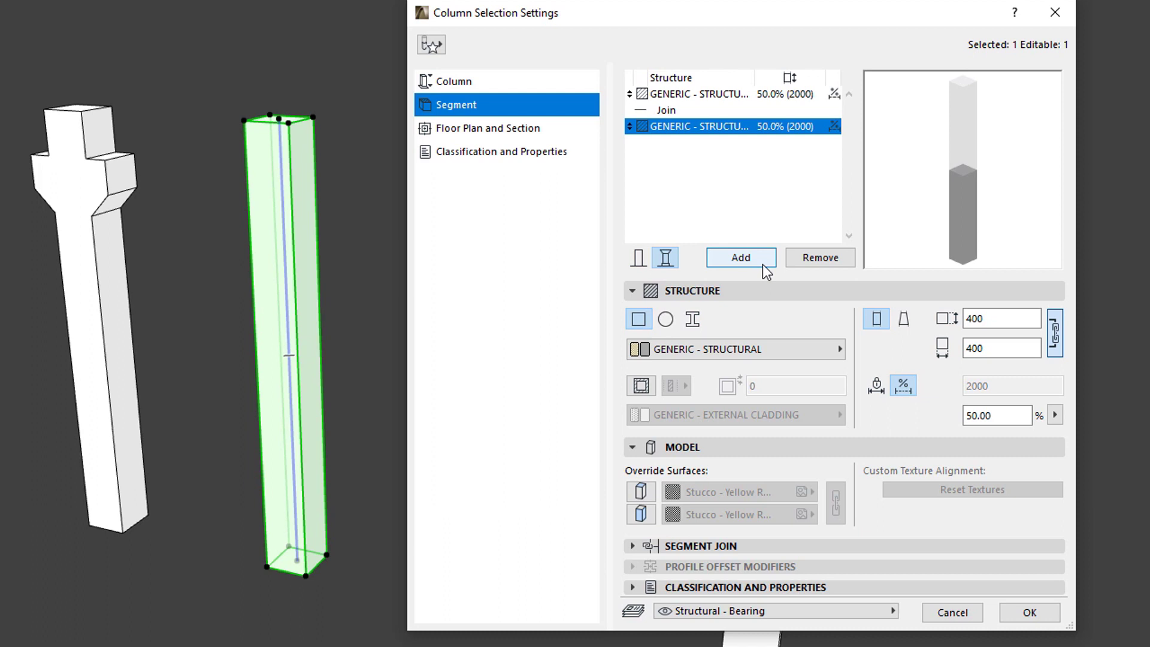
left_click(763, 264)
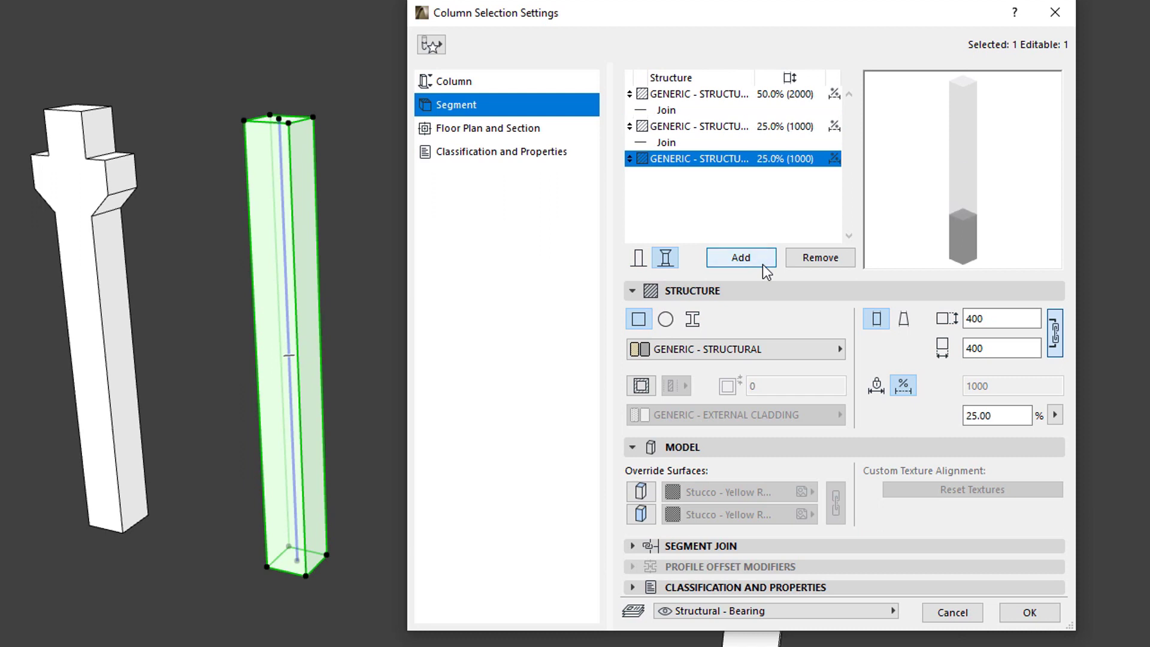
left_click(763, 264)
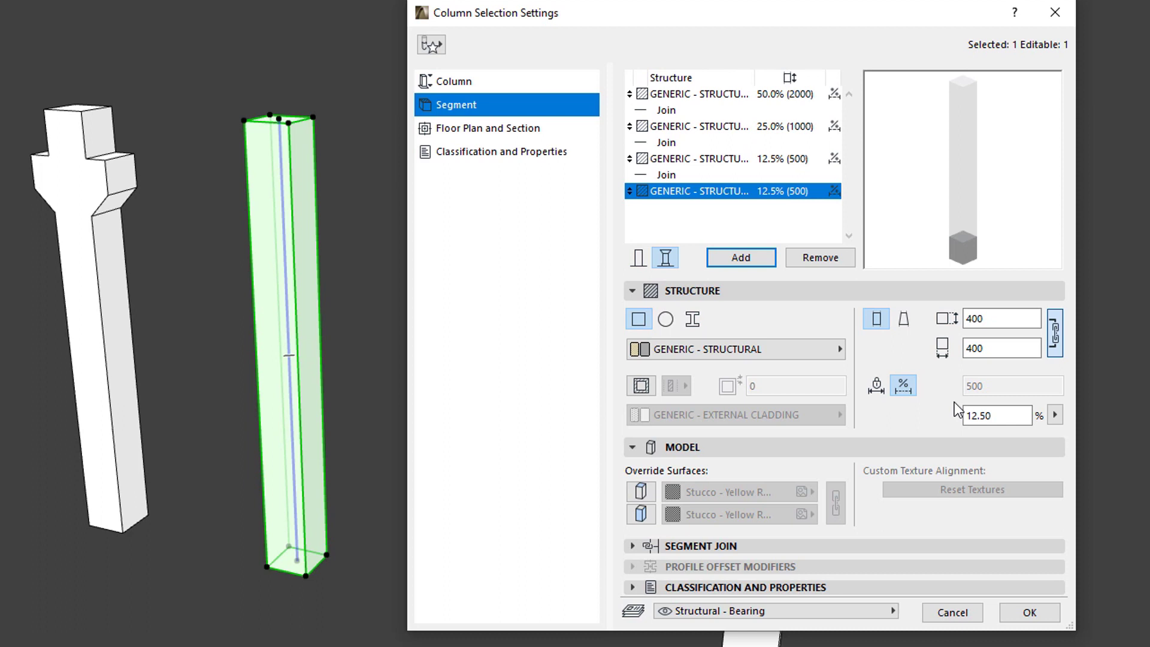
- Examine how segments and joins are selected, choosing all four segments together, the first join, and individual segments
left_click(679, 158, "shift")
left_click(709, 125, "shift")
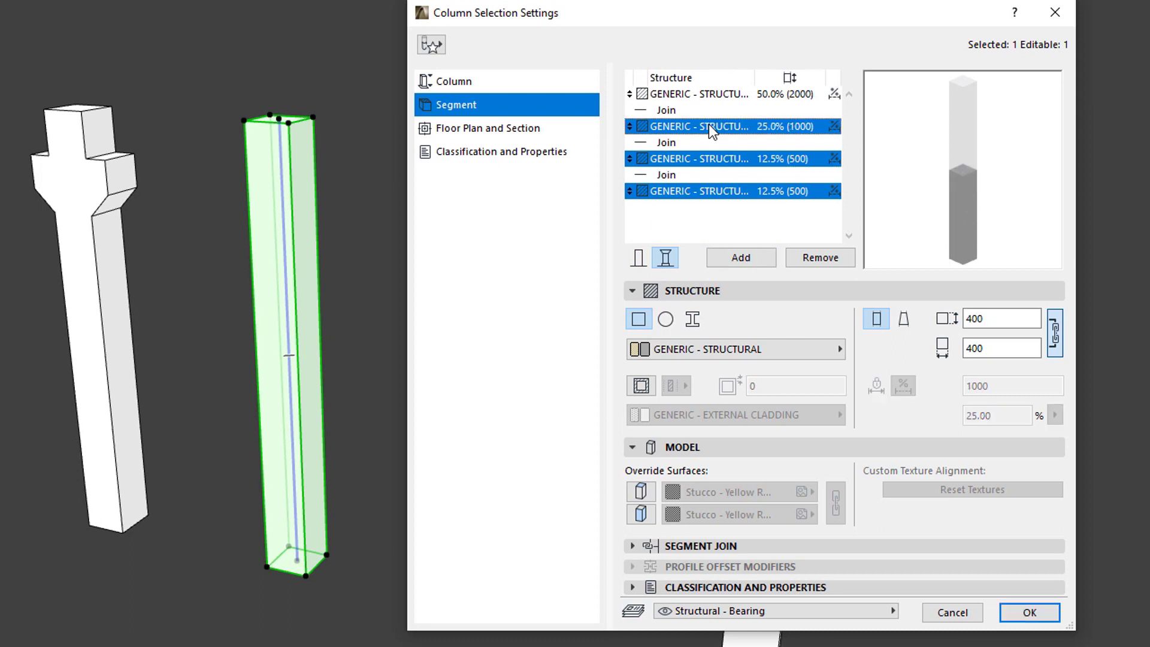
left_click(717, 94, "shift")
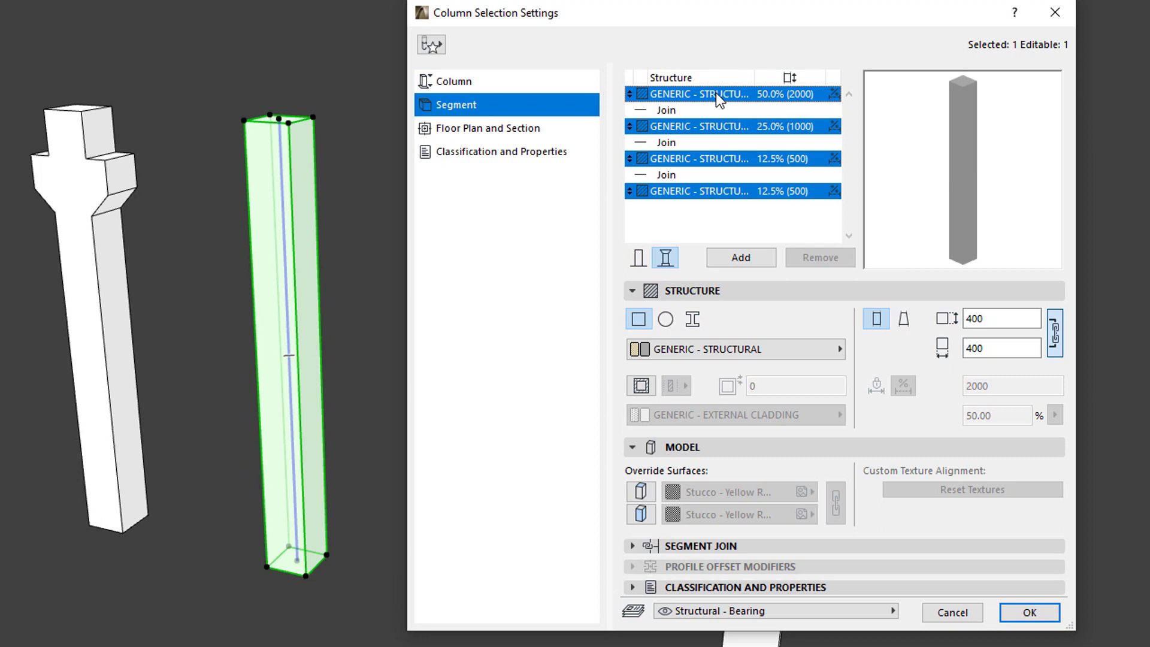
left_click(714, 108)
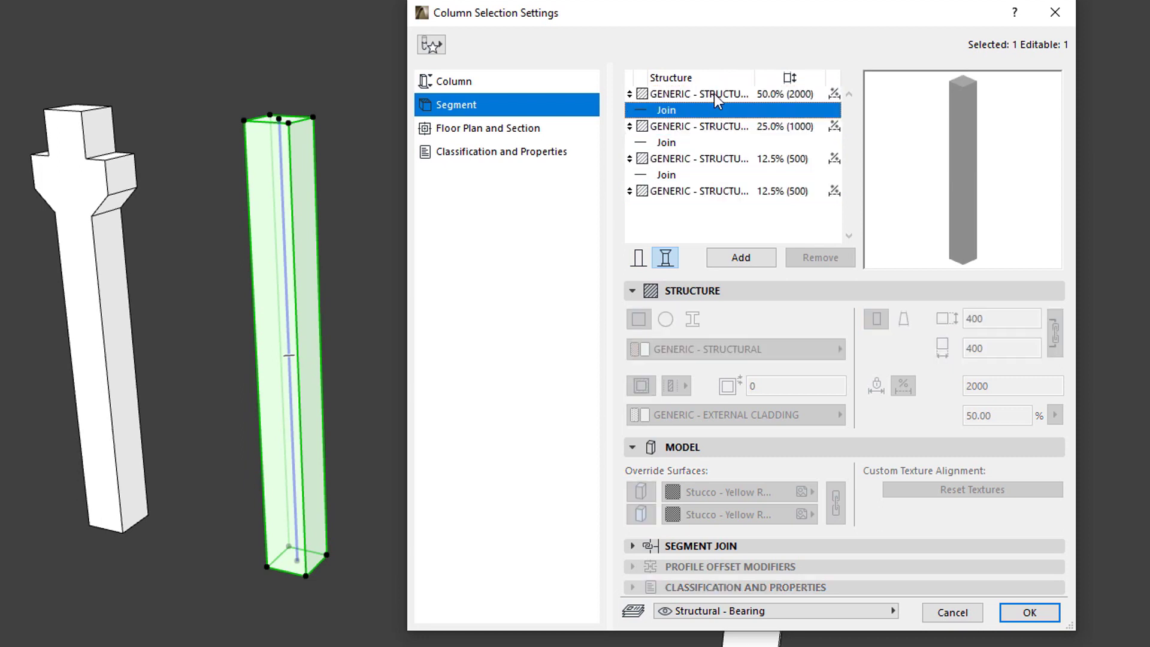
left_click(714, 94)
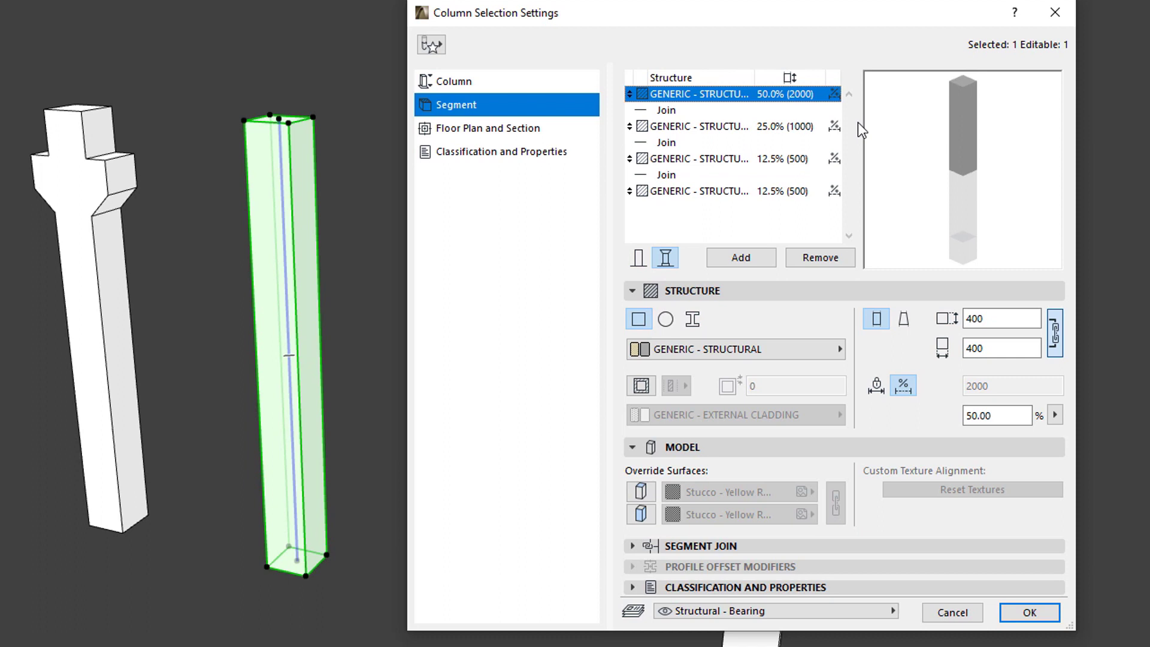
left_click(721, 157)
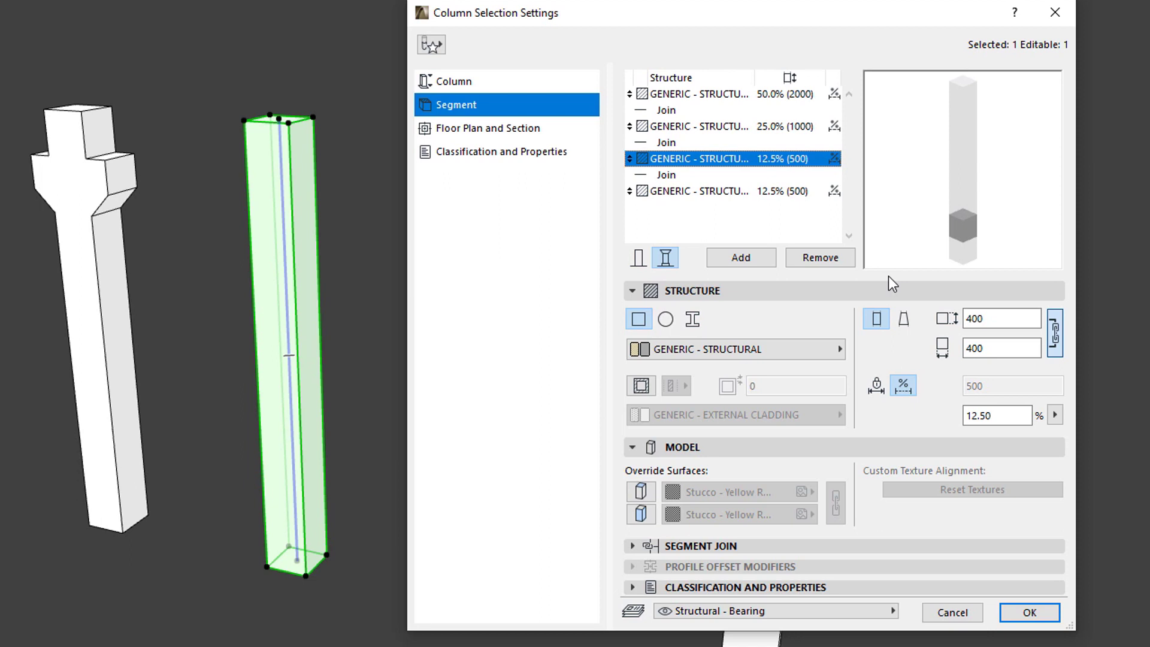
- Try the circular cross-section on the top segment and replace it with the Steel Universal Section complex profile
left_click(671, 94)
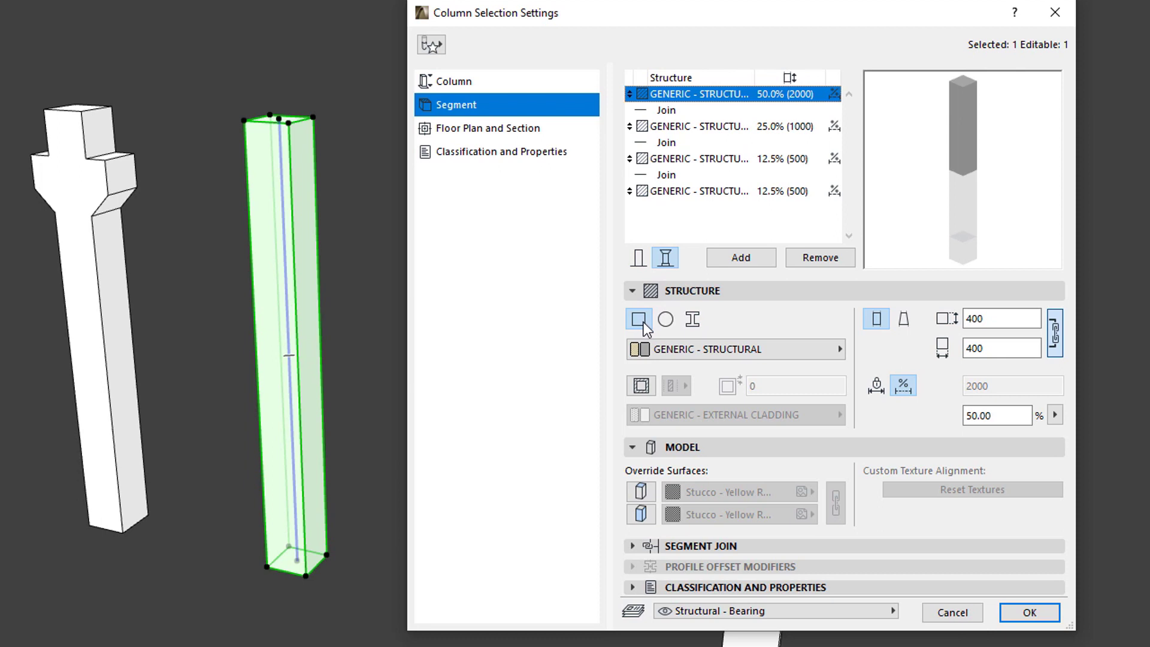
left_click(666, 322)
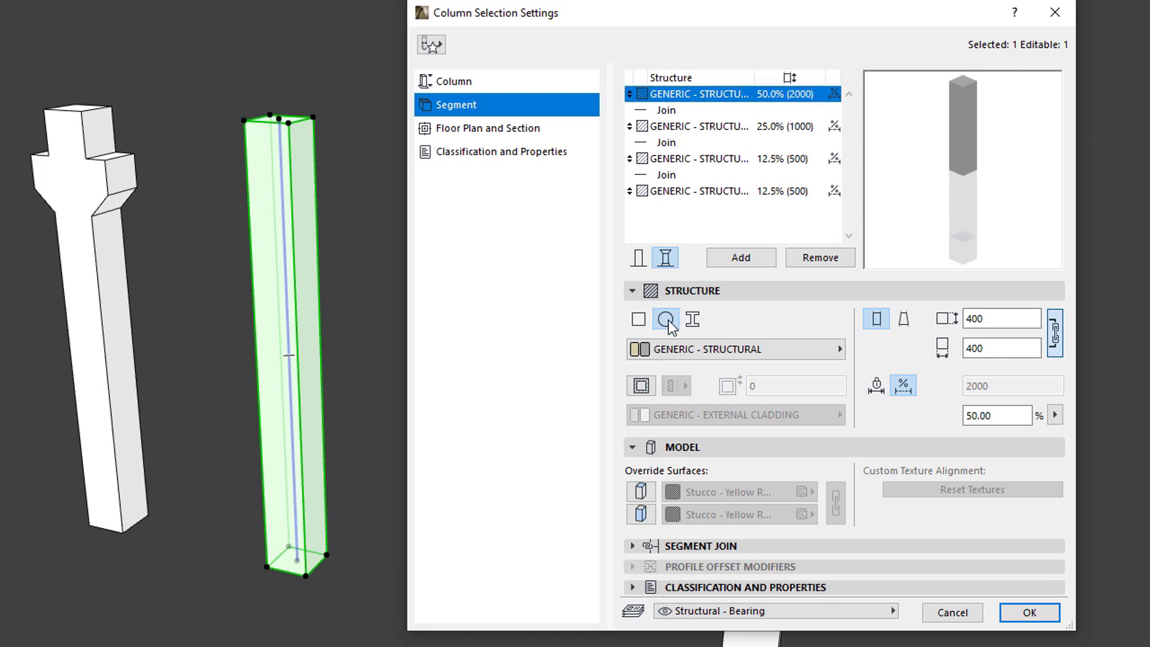
left_click(699, 323)
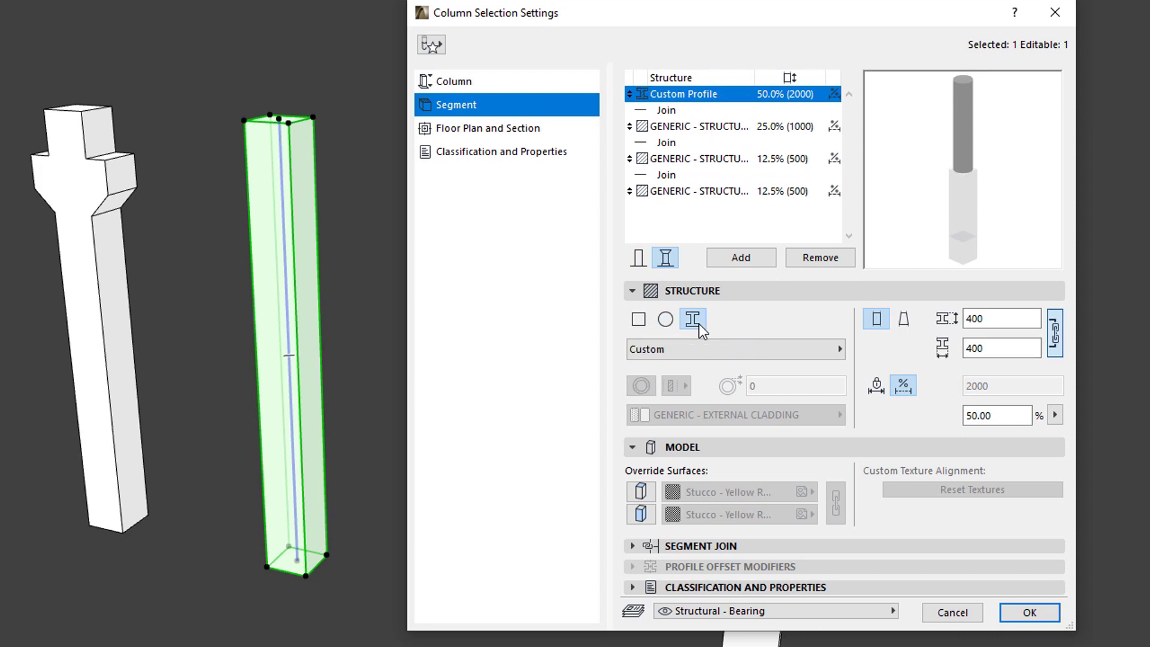
left_click(801, 352)
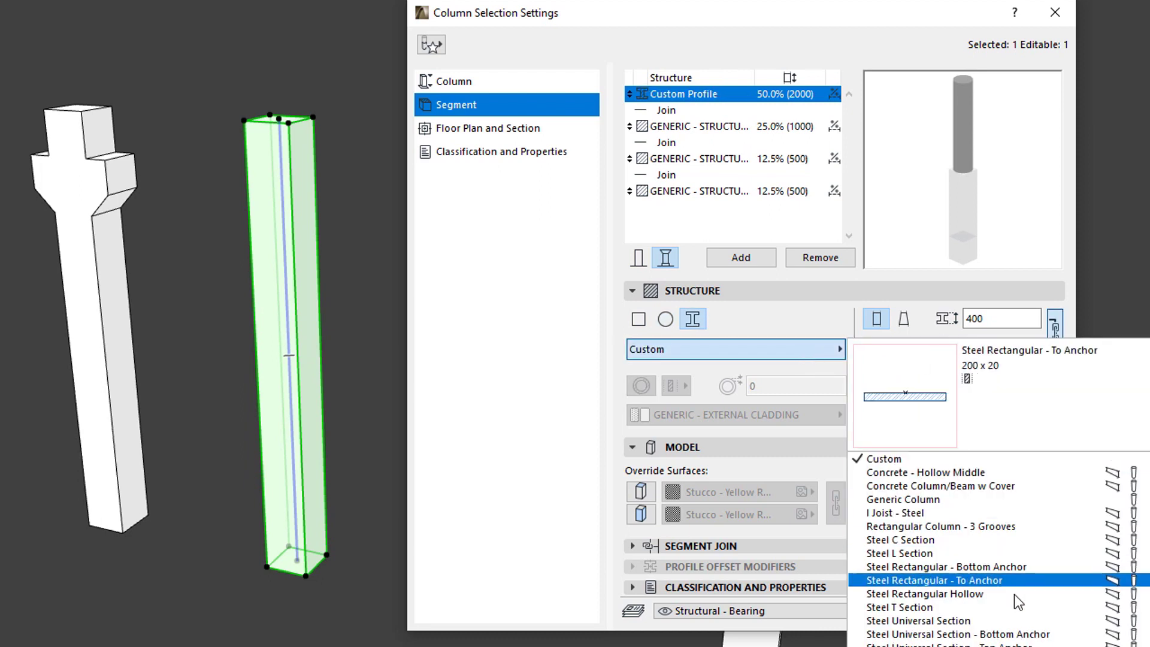
left_click(1007, 620)
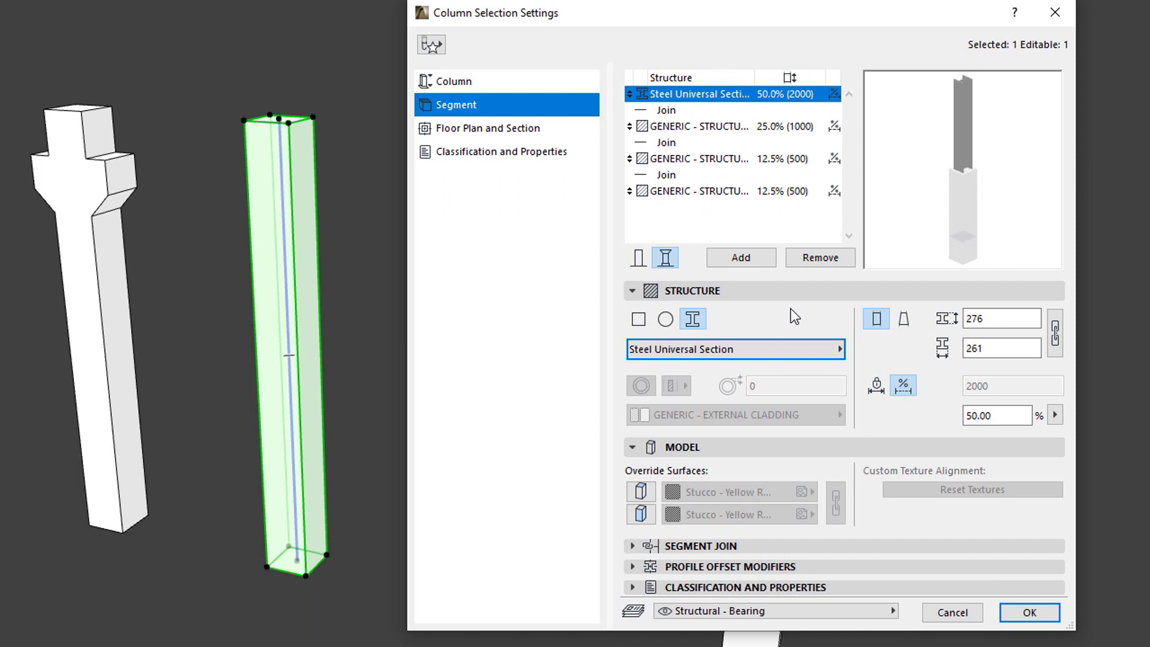
- Return the top segment to a rectangular section and set the building material of all four segments to Concrete - Structural
left_click(639, 319)
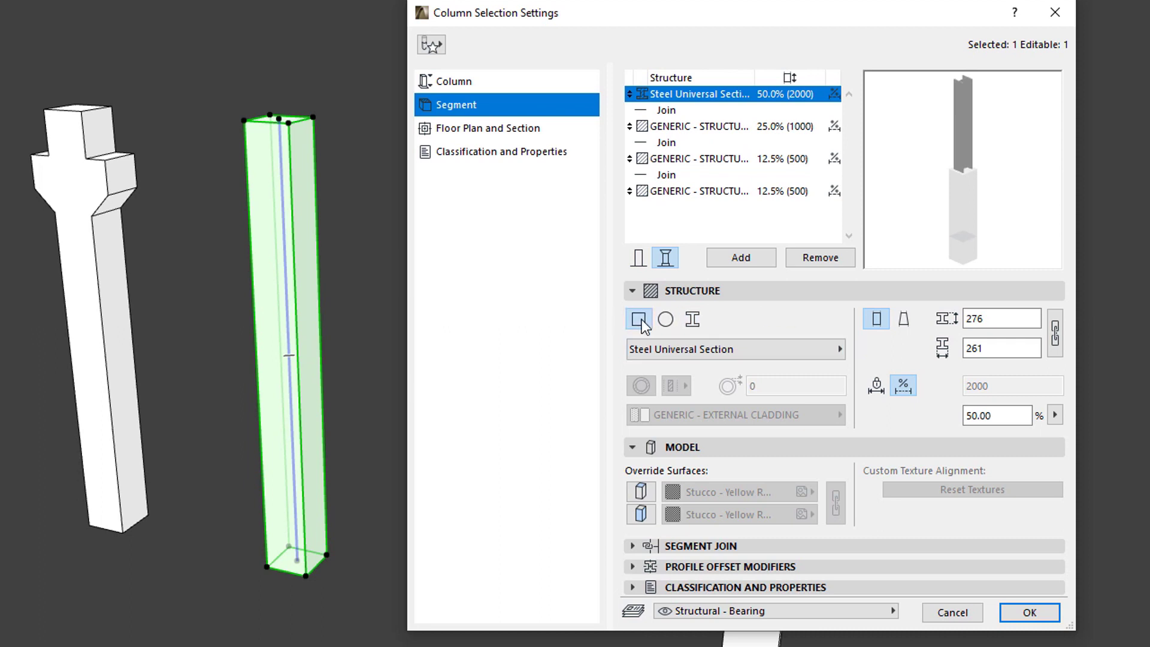
left_click(720, 127, "shift")
left_click(721, 159, "shift")
left_click(720, 191, "shift")
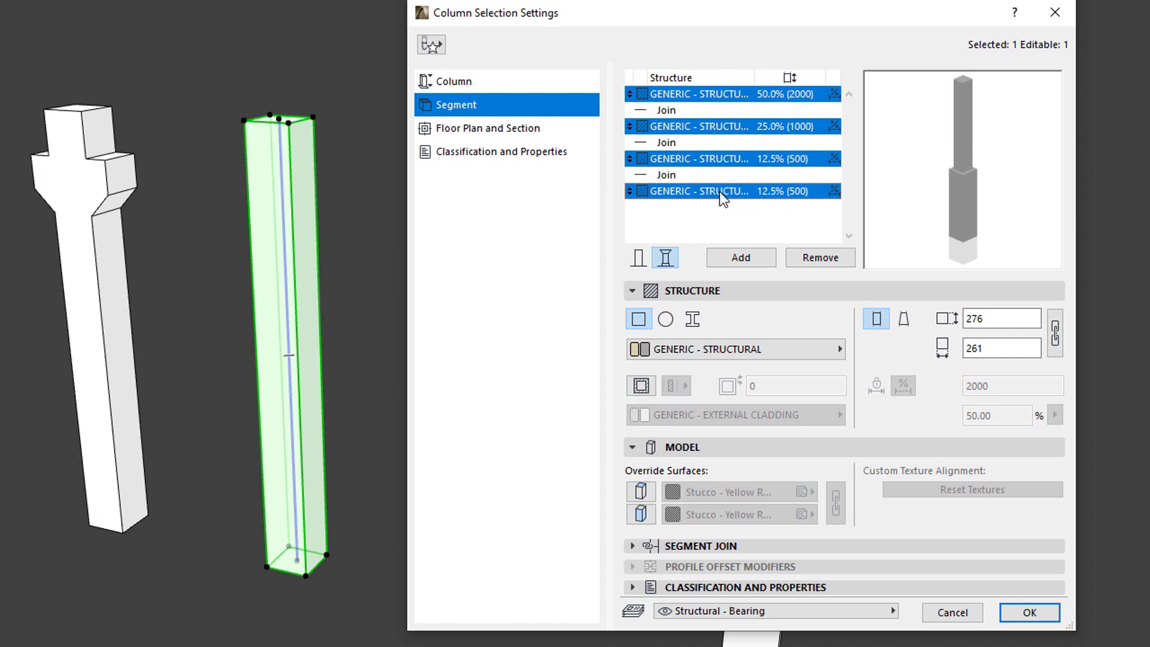
left_click(781, 346)
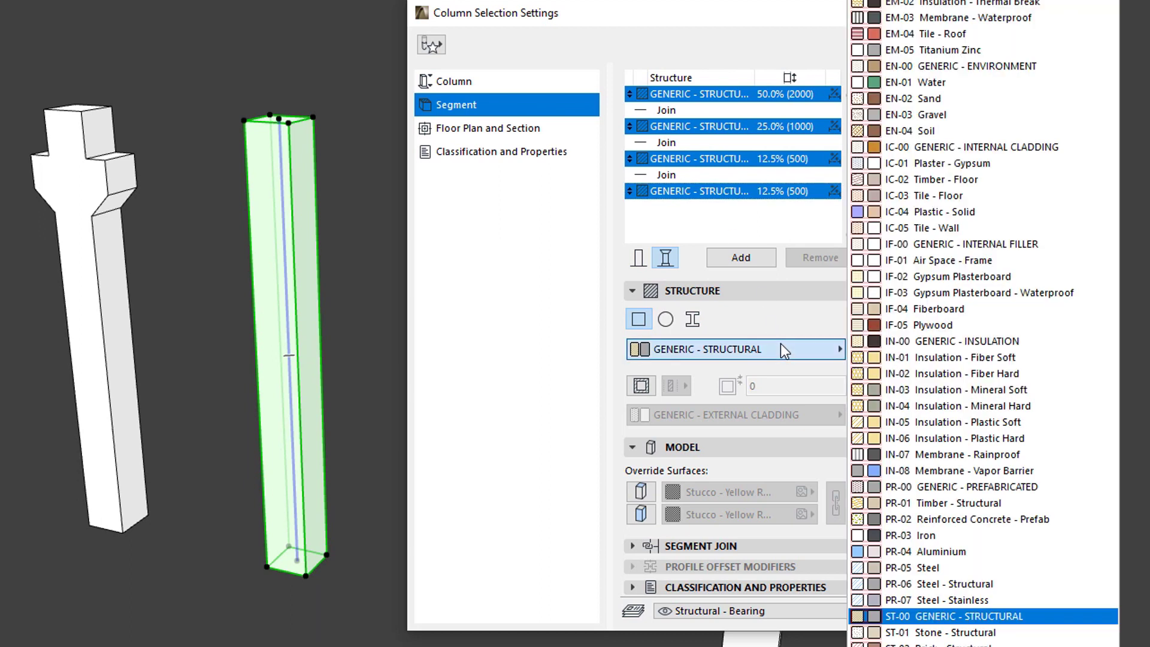
left_click(959, 638)
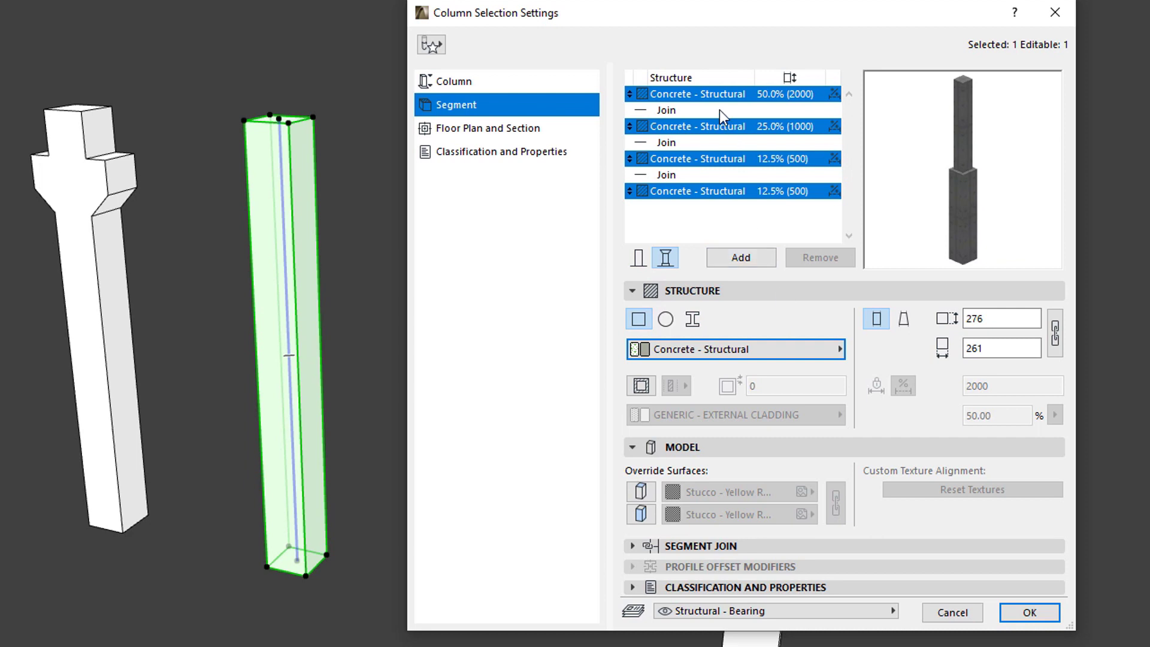
- Enable the veneer on the top segment only and look over its type, thickness and building material options
left_click(713, 96)
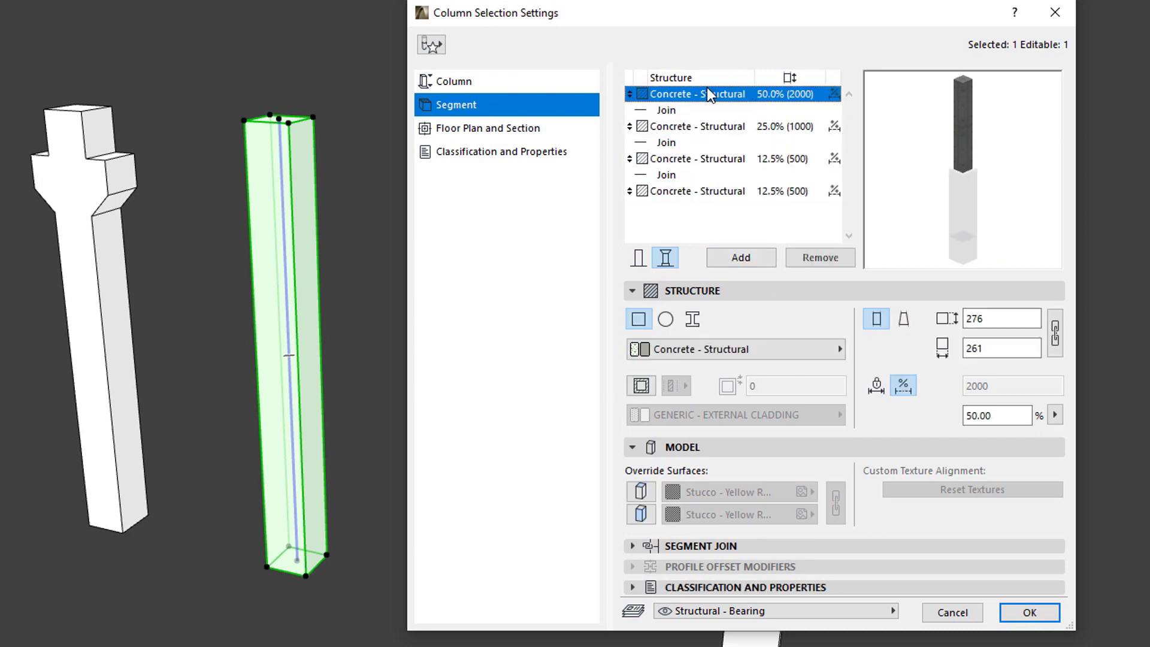
left_click(644, 384)
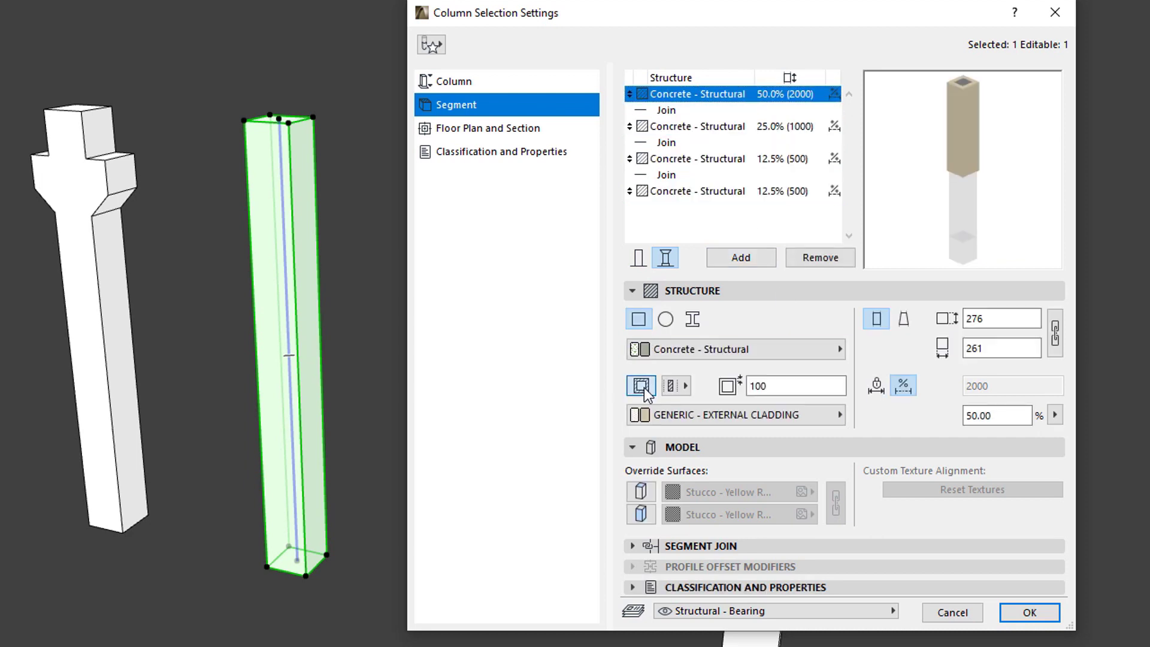
left_click(687, 384)
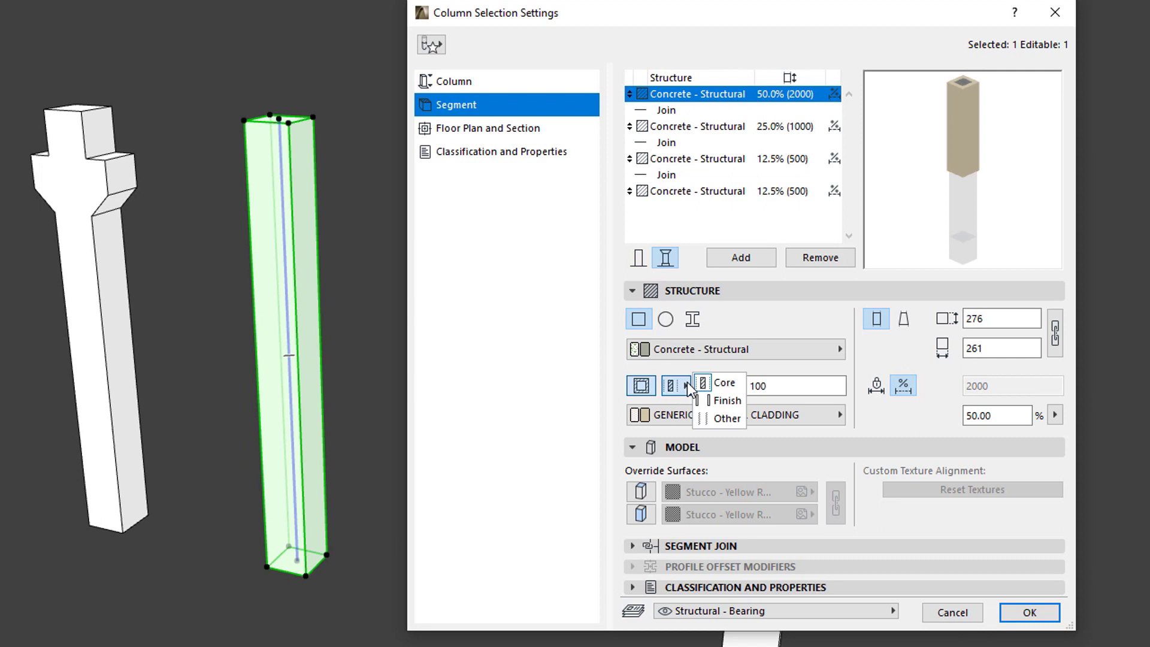
left_click(688, 383)
key("Tab")
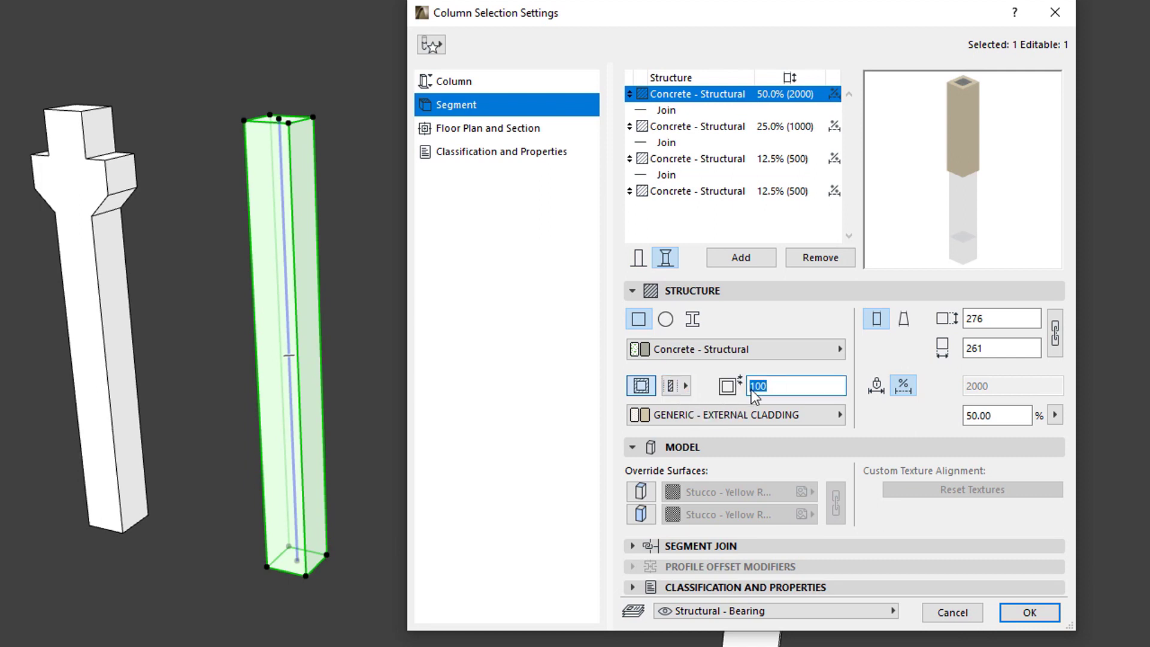
left_click(831, 415)
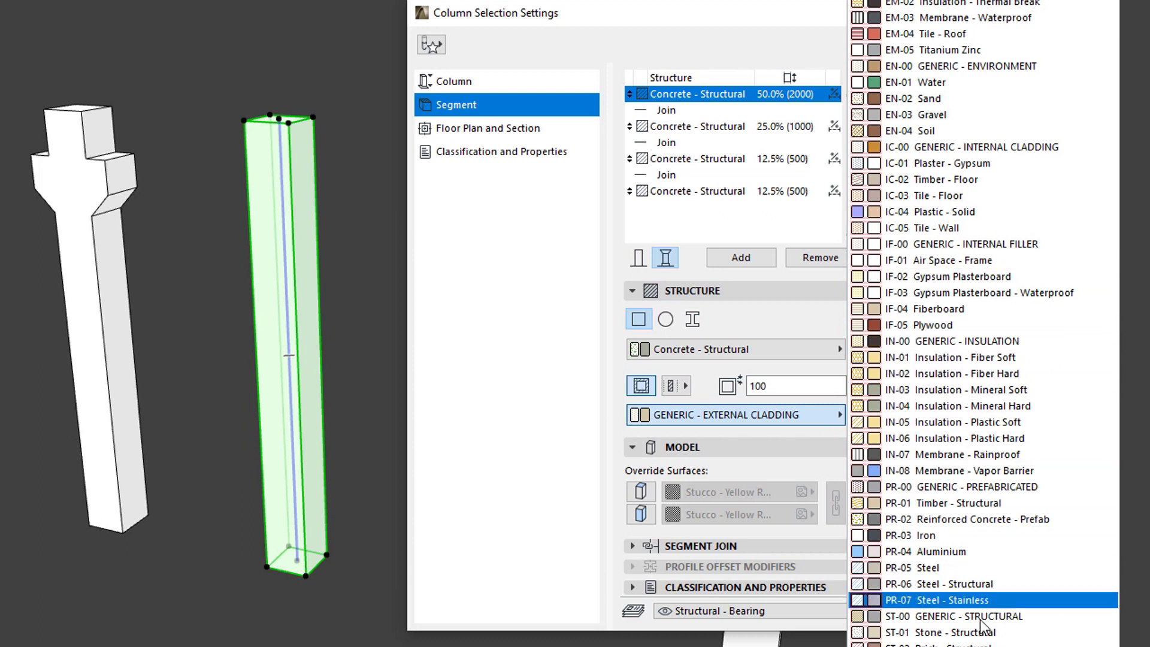
left_click(807, 367)
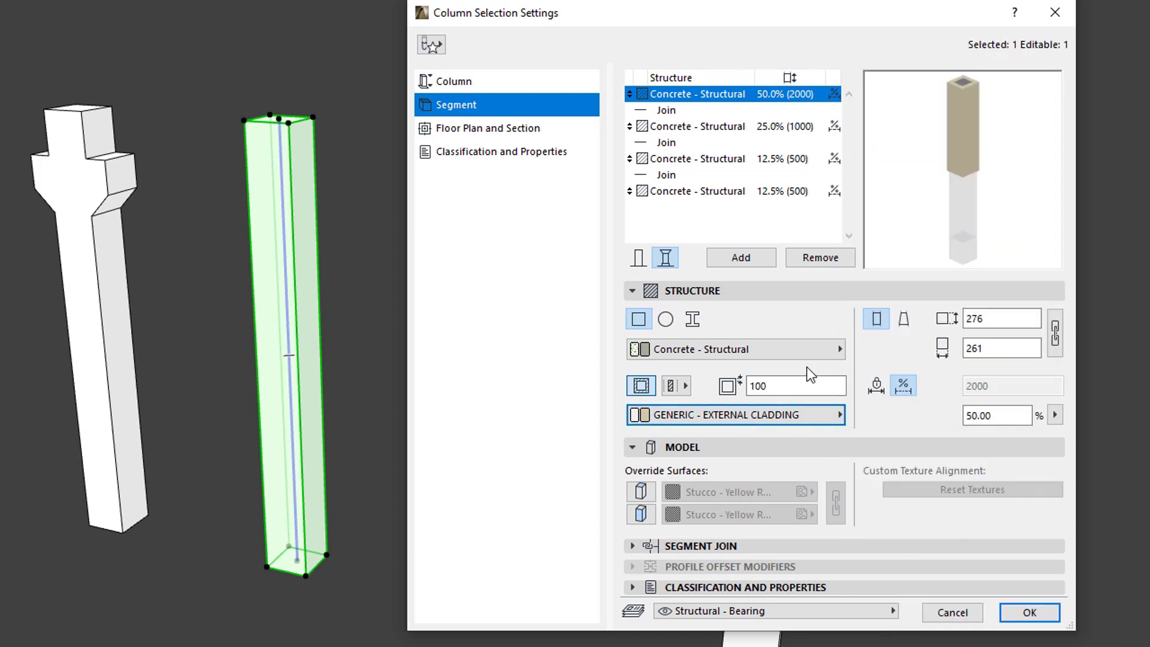
- Turn off the top segment's veneer and set its rectangular cross-section to 400 × 400 with linked dimensions
left_click(677, 386)
left_click(645, 385)
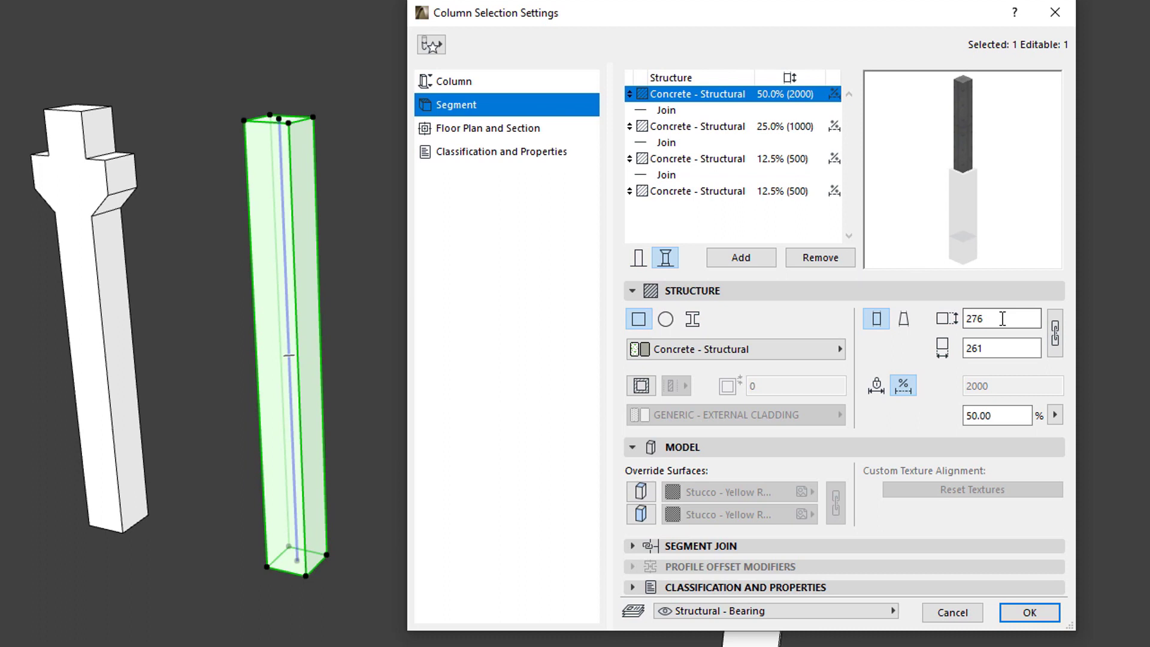
double_click(984, 318)
type("400")
left_click(1054, 333)
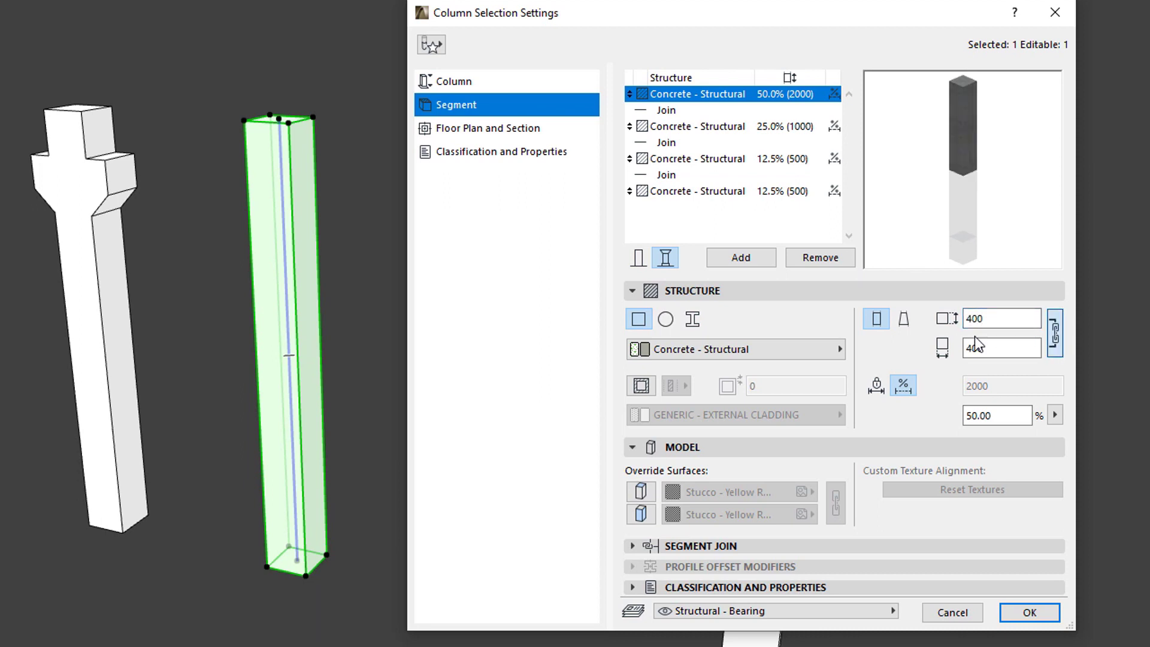
- Unlink the second segment's cross-section dimensions and set its width to 800
left_click(714, 126)
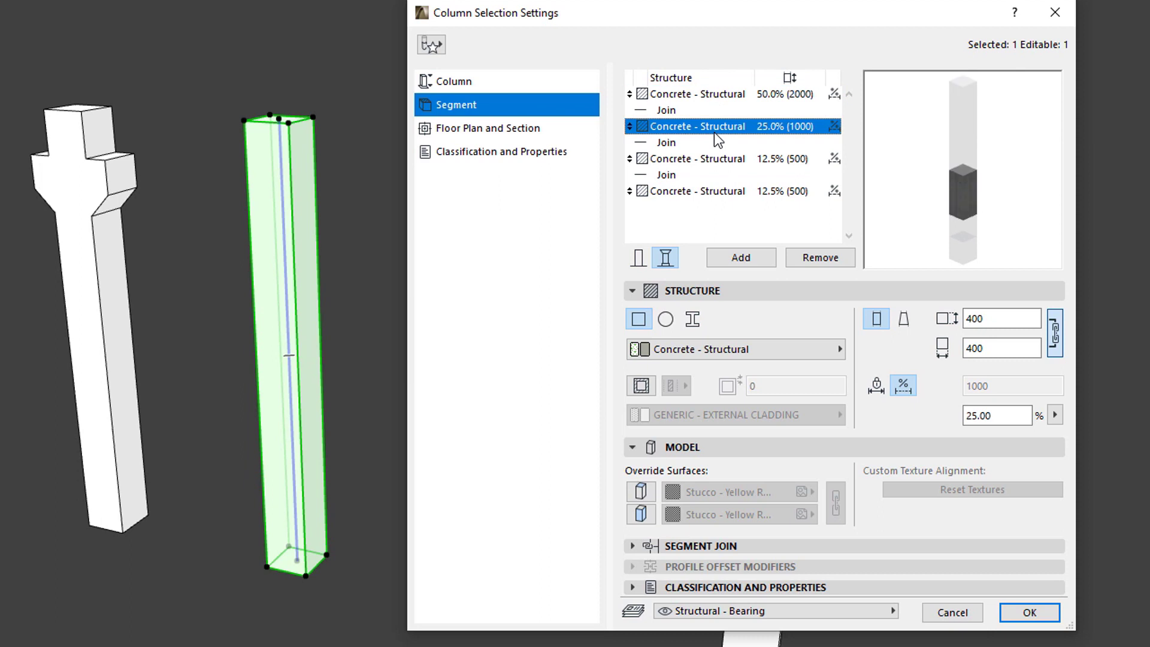
left_click(1056, 348)
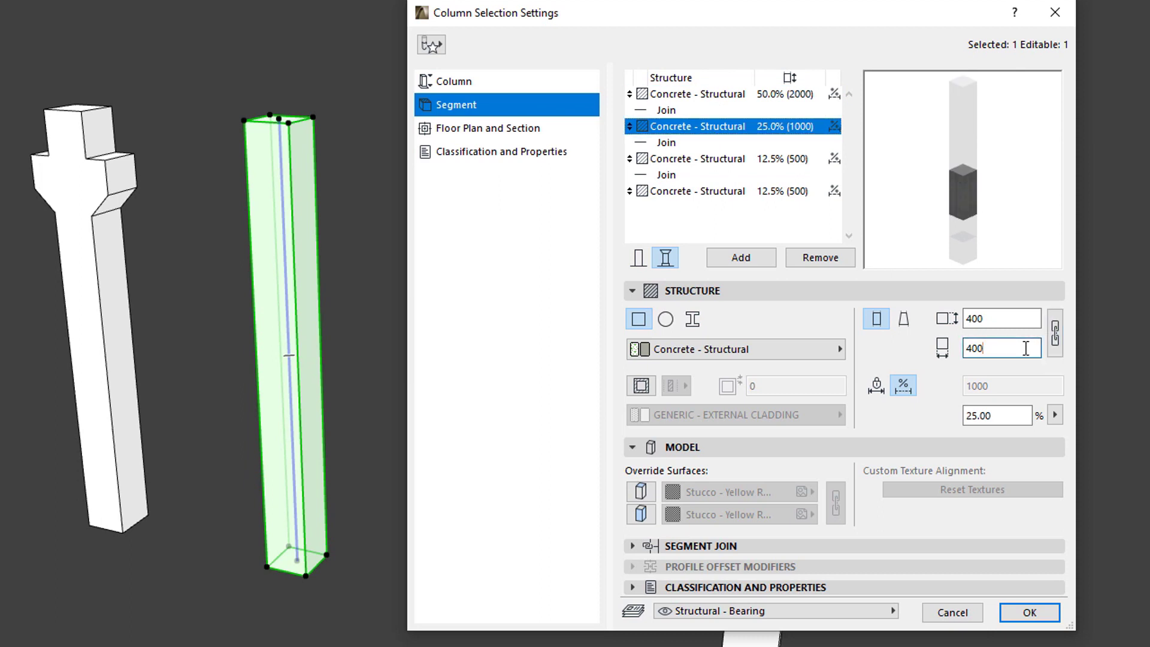
double_click(1026, 347)
type("800")
- Make the third segment tapered, with its top cross-section widened to 400 × 800
left_click(726, 158)
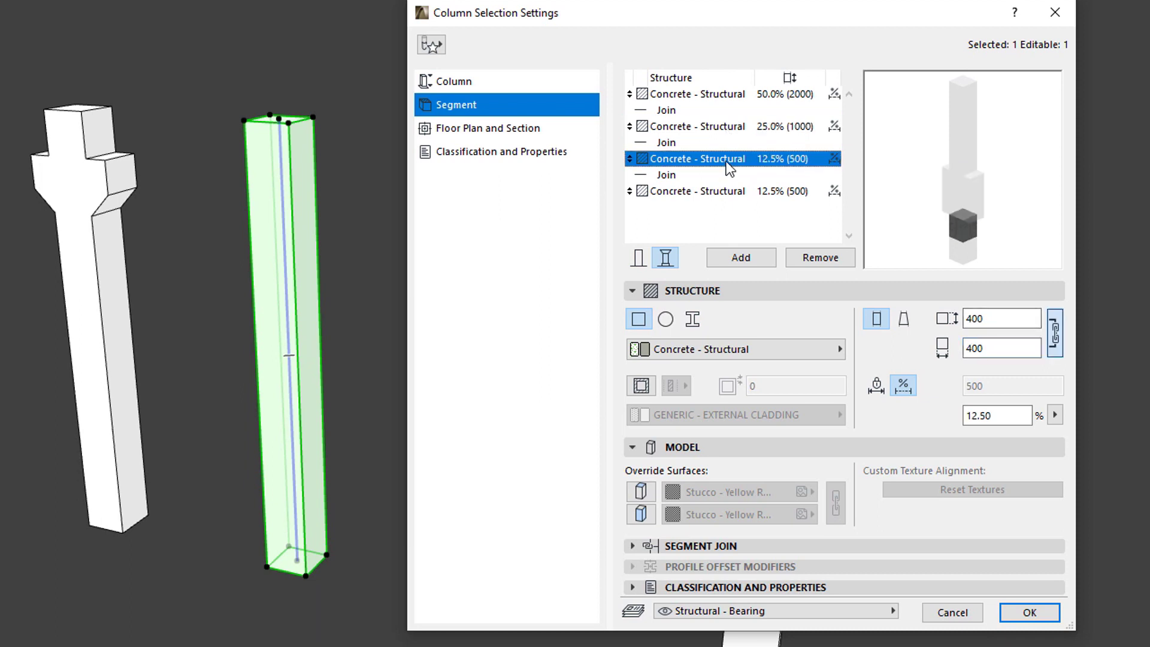
left_click(903, 319)
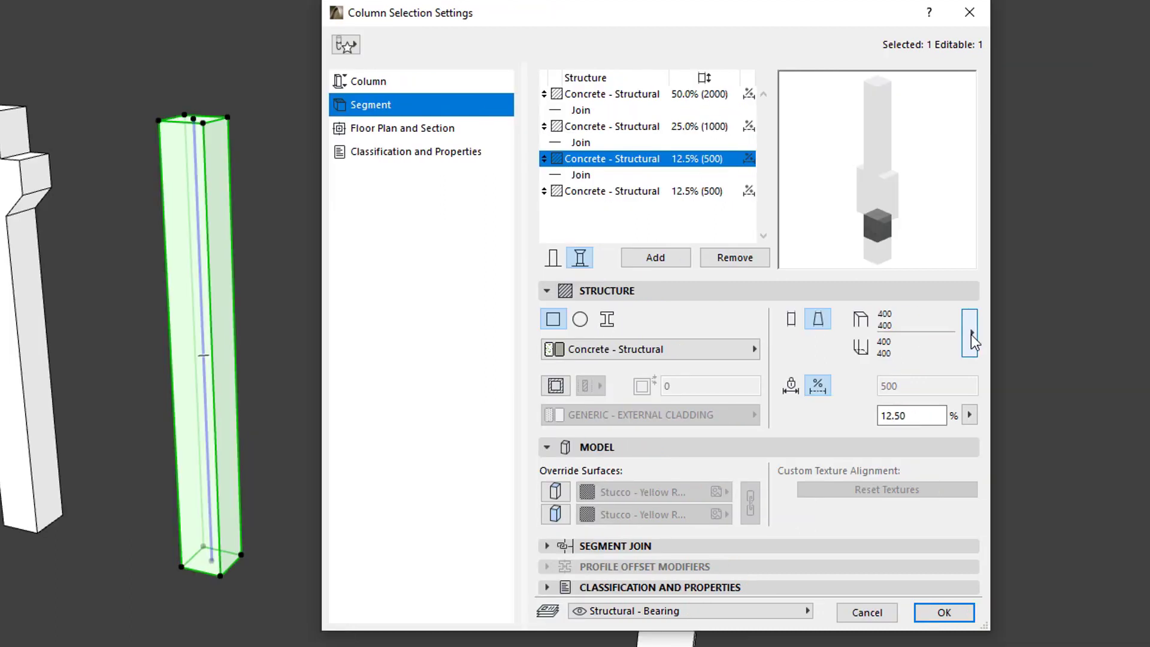
left_click(971, 333)
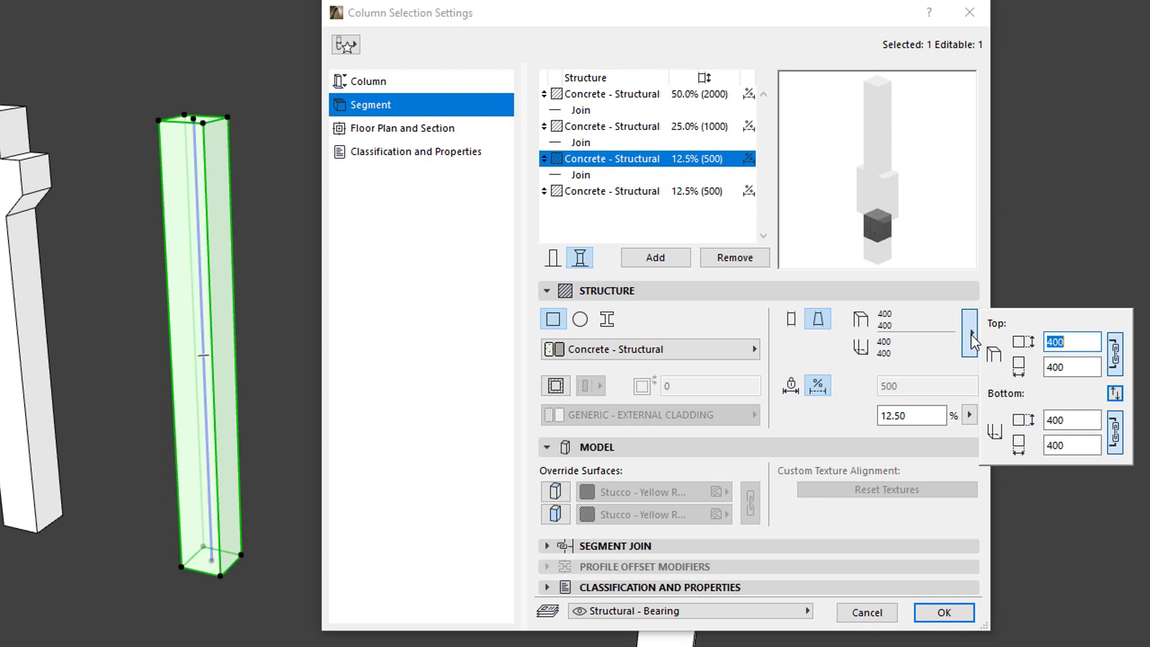
left_click(1074, 368)
double_click(1074, 368)
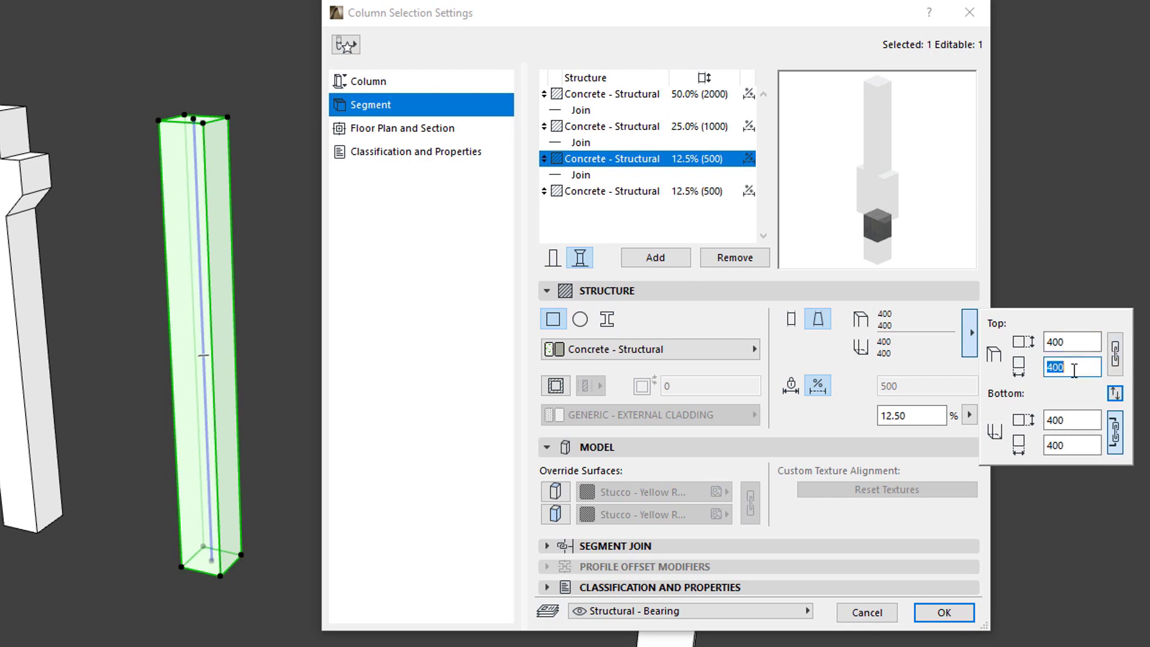
type("800")
left_click(757, 322)
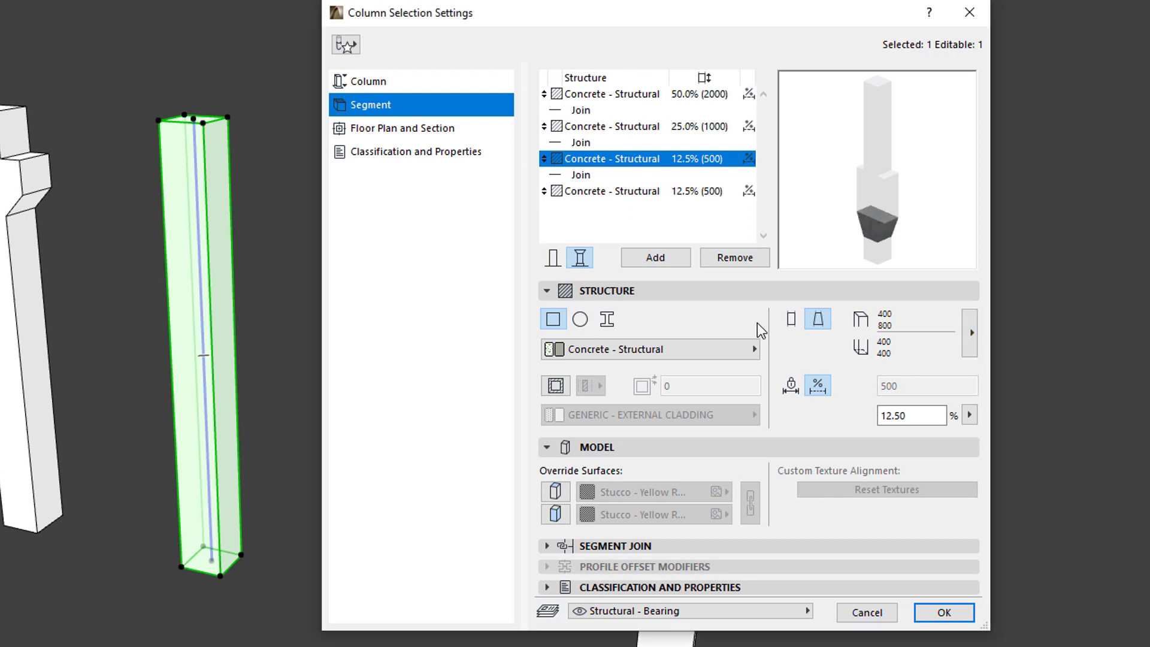
- Switch the top segment from proportional to fixed length and set its height to 400
left_click(639, 192)
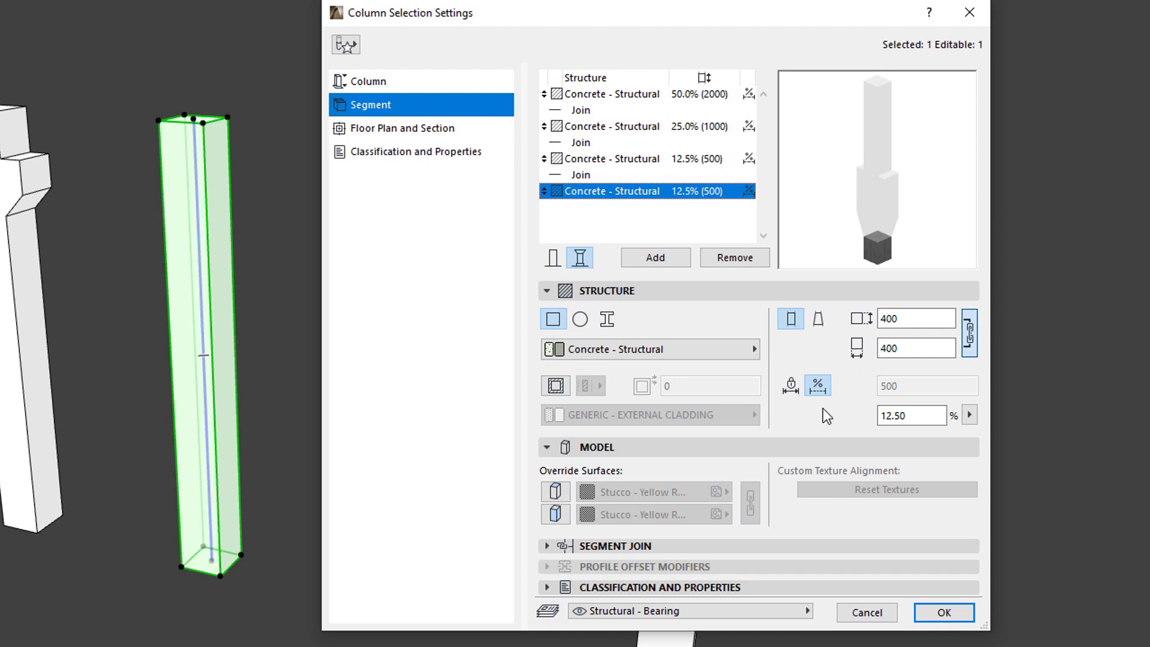
left_click(669, 96)
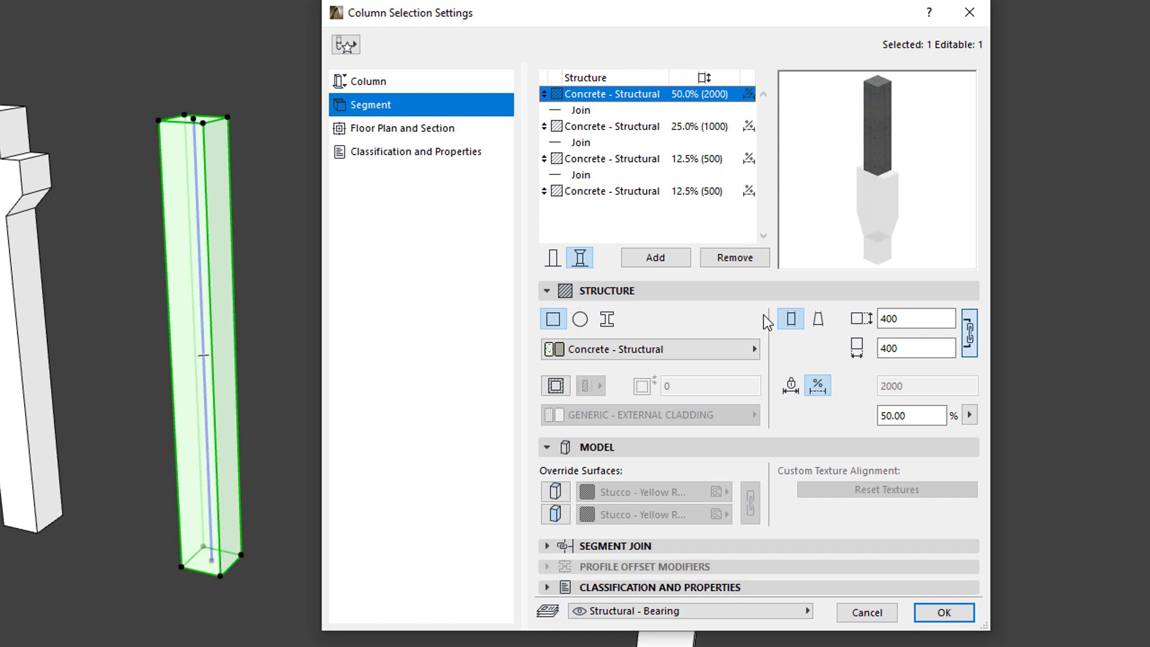
left_click(793, 389)
double_click(902, 385)
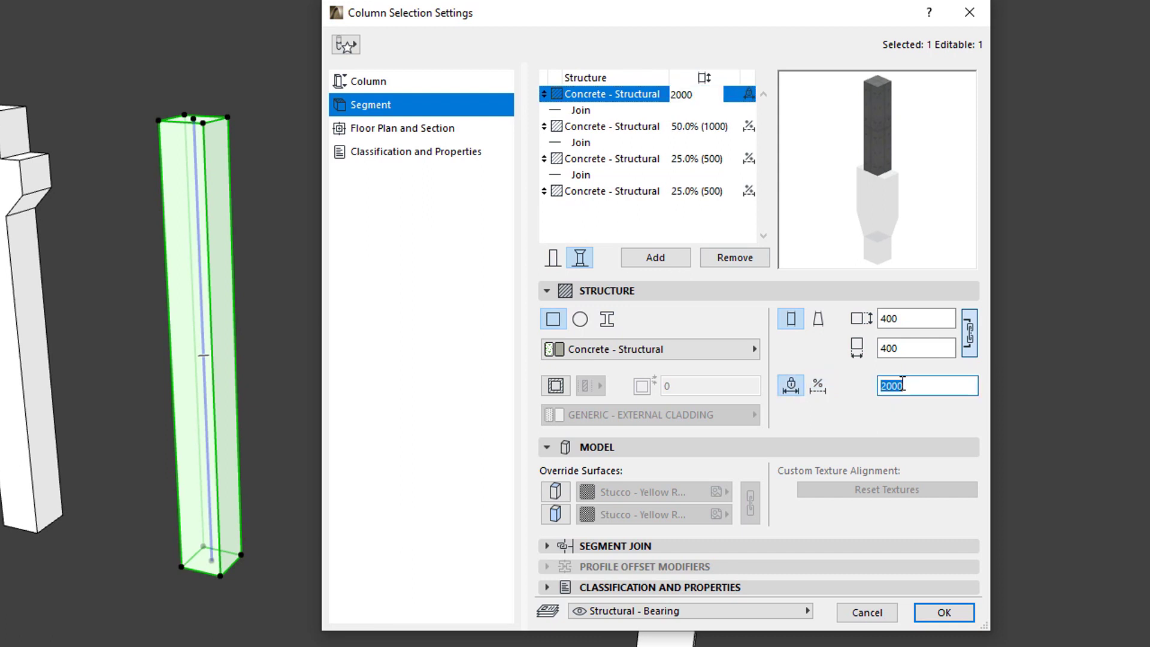
type("400")
- Give the second segment a fixed length of 300
left_click(620, 128)
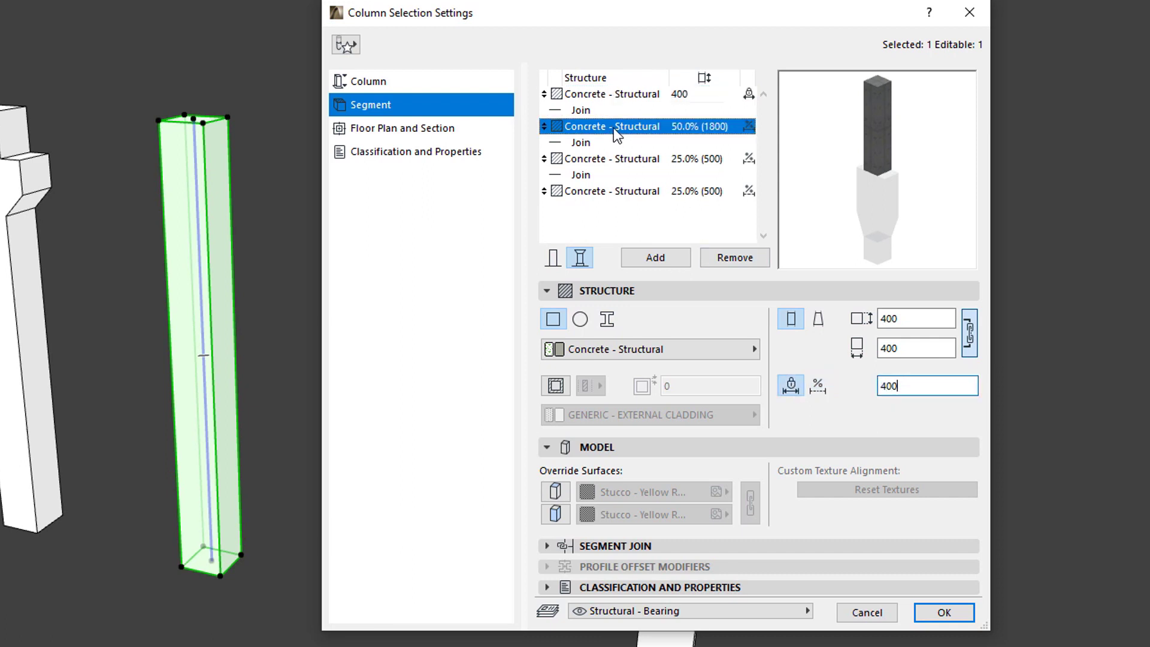
left_click(791, 386)
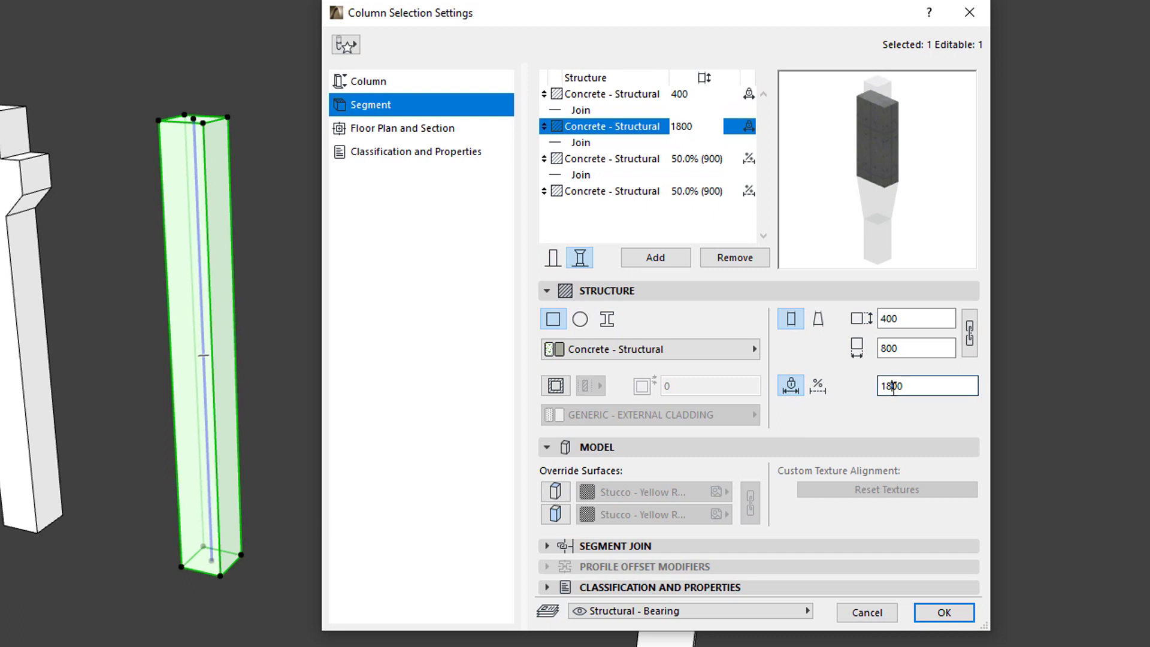
double_click(893, 386)
type("300")
- Give the tapered third segment a fixed length of 200, then apply the settings and deselect the column
left_click(638, 159)
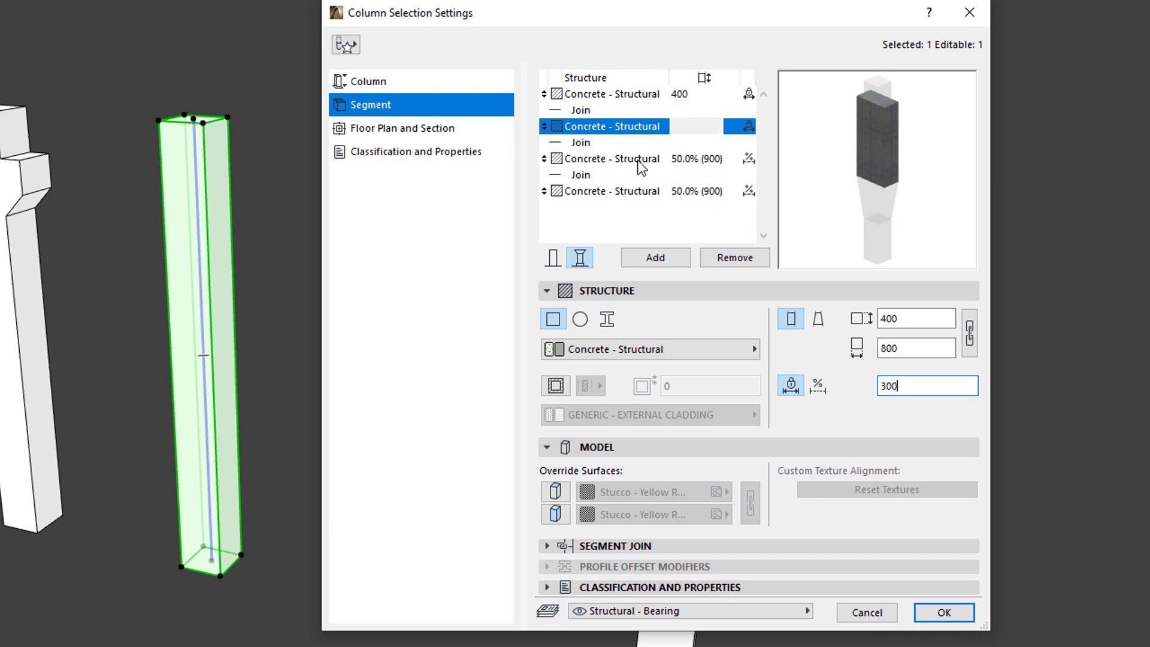
left_click(792, 387)
left_click(906, 385)
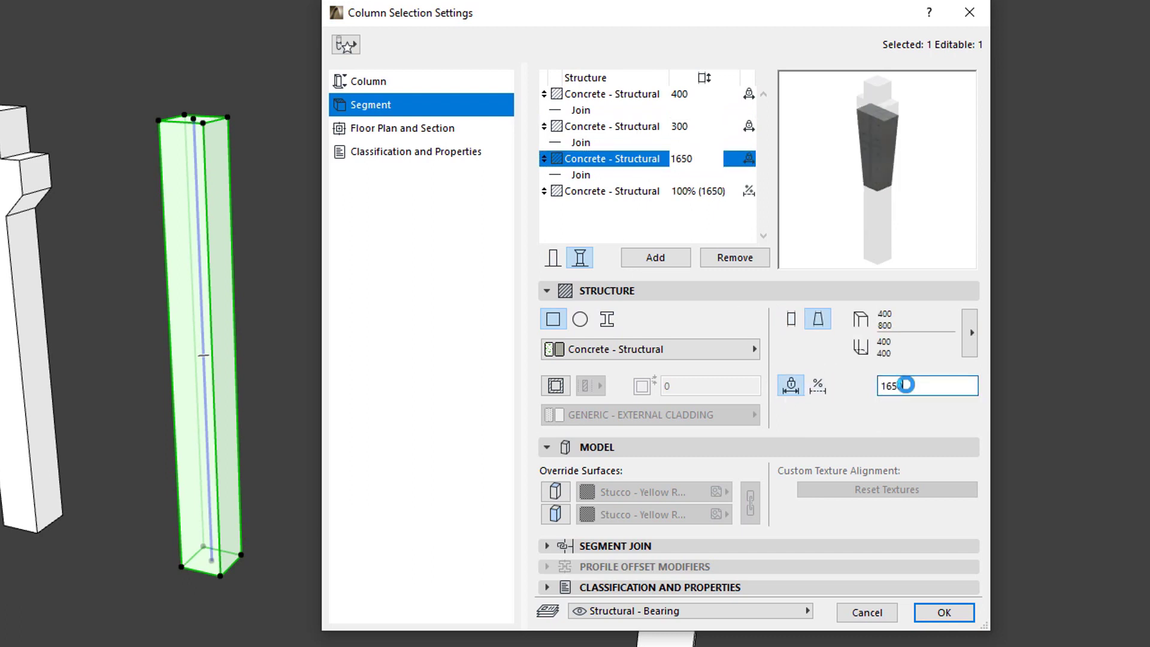
double_click(905, 385)
type("200")
key("Return")
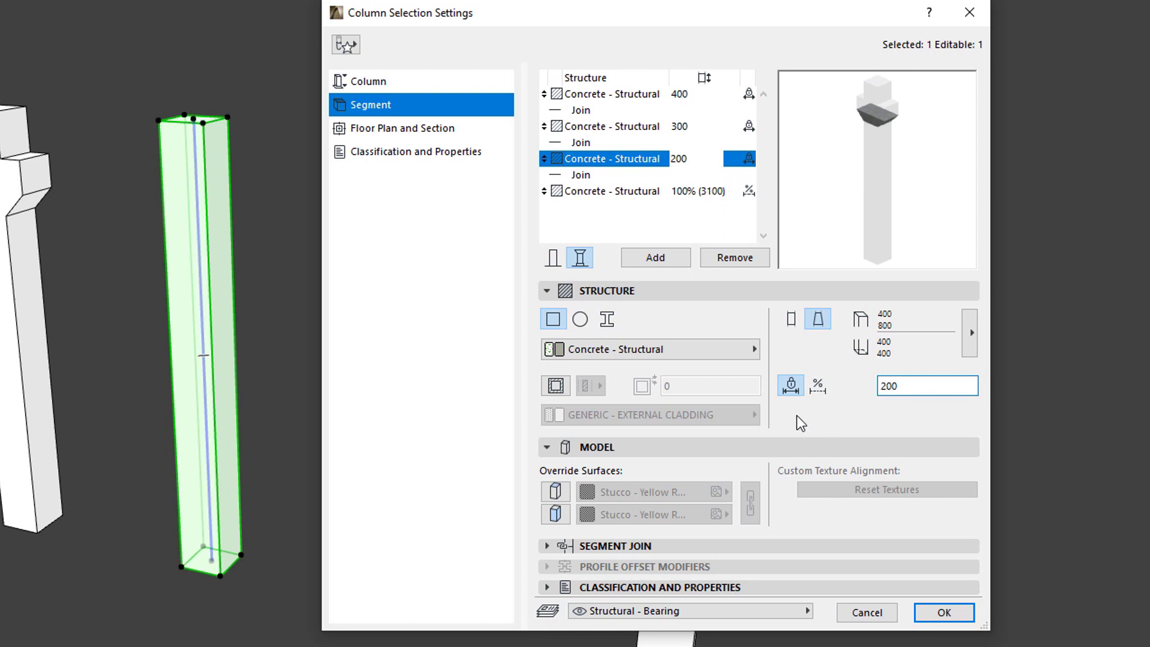
left_click(653, 193)
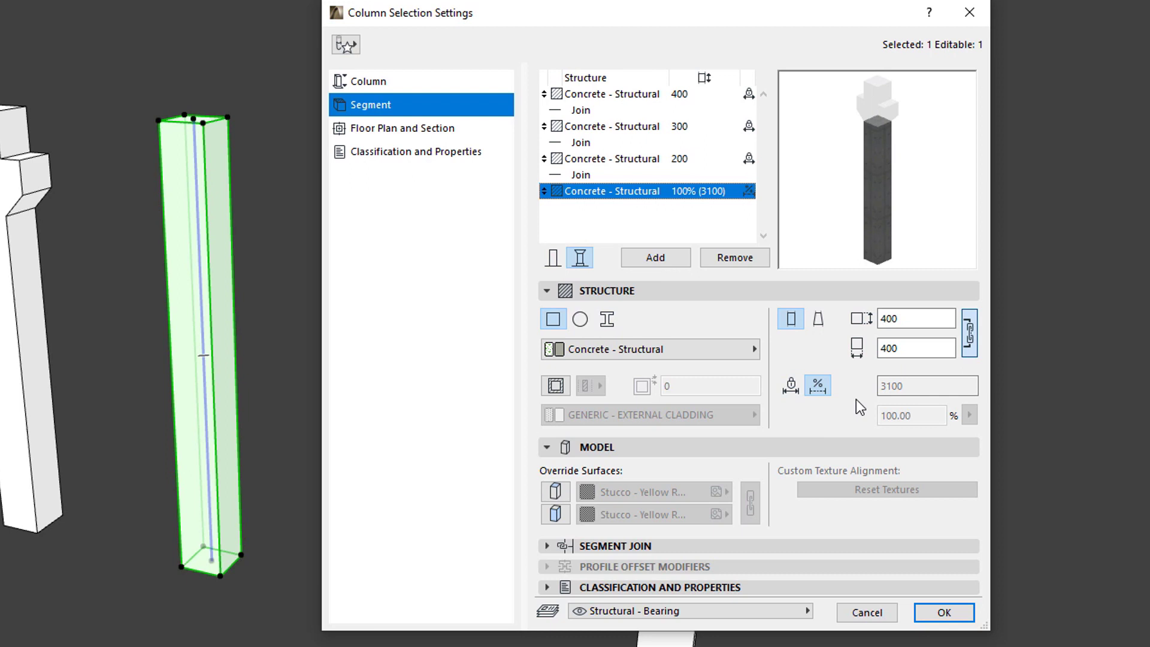
left_click(943, 611)
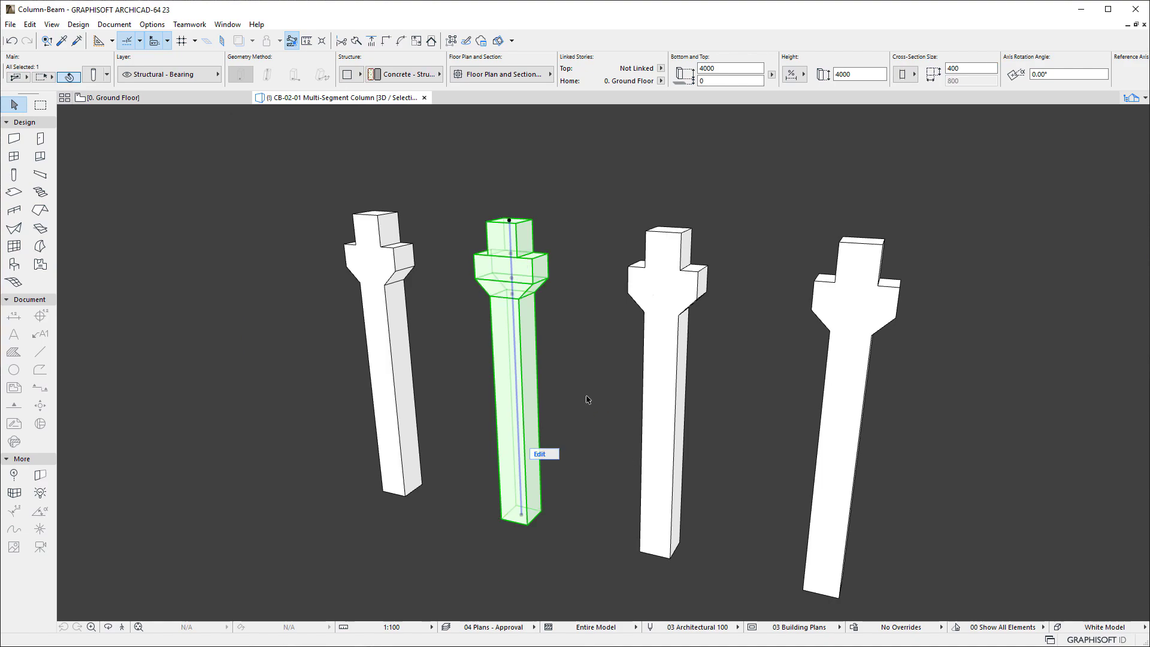
left_click(587, 400)
- Switch the bottom segment of the first column in the row to fixed length and apply the column settings
left_click(360, 303)
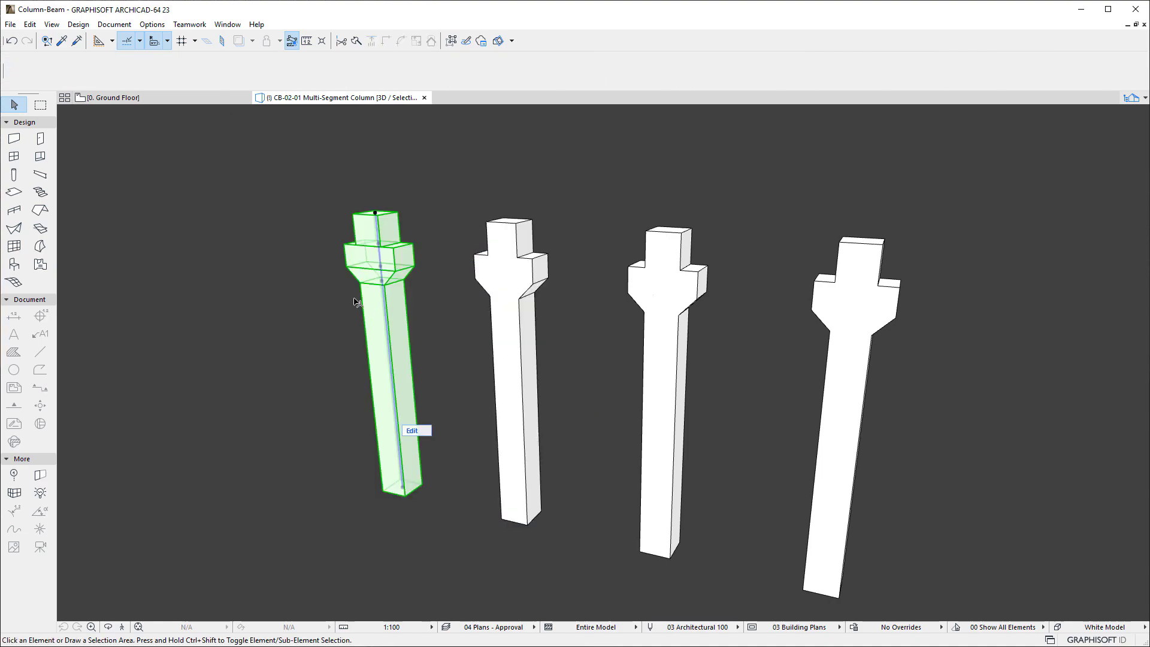
left_click(93, 73)
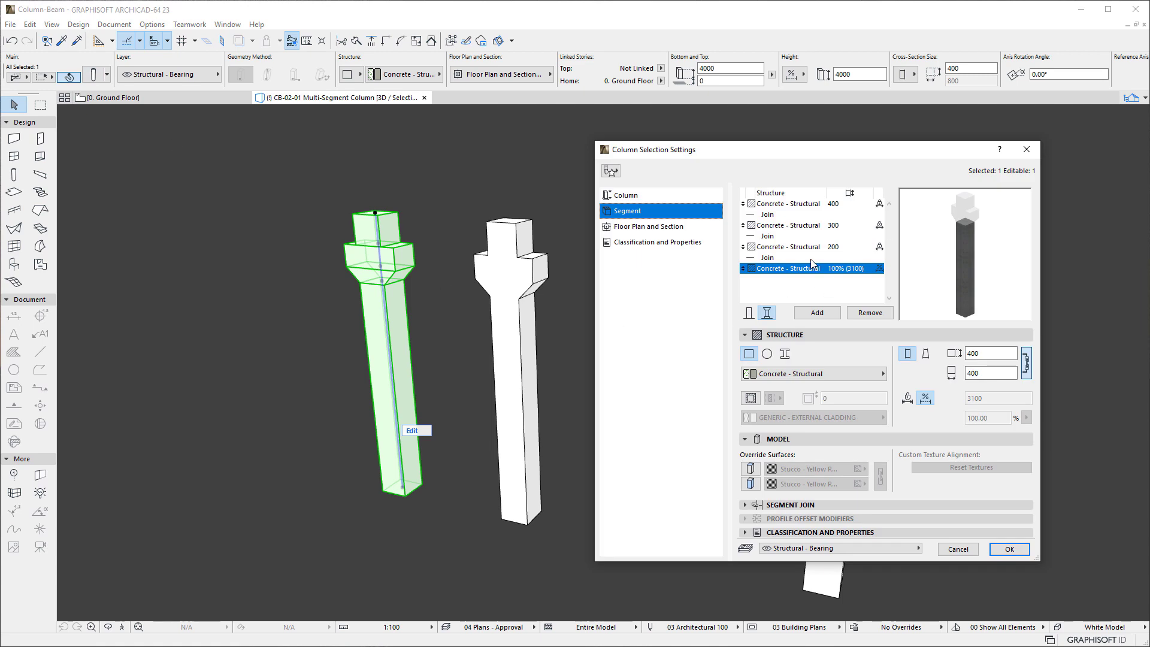
left_click(907, 398)
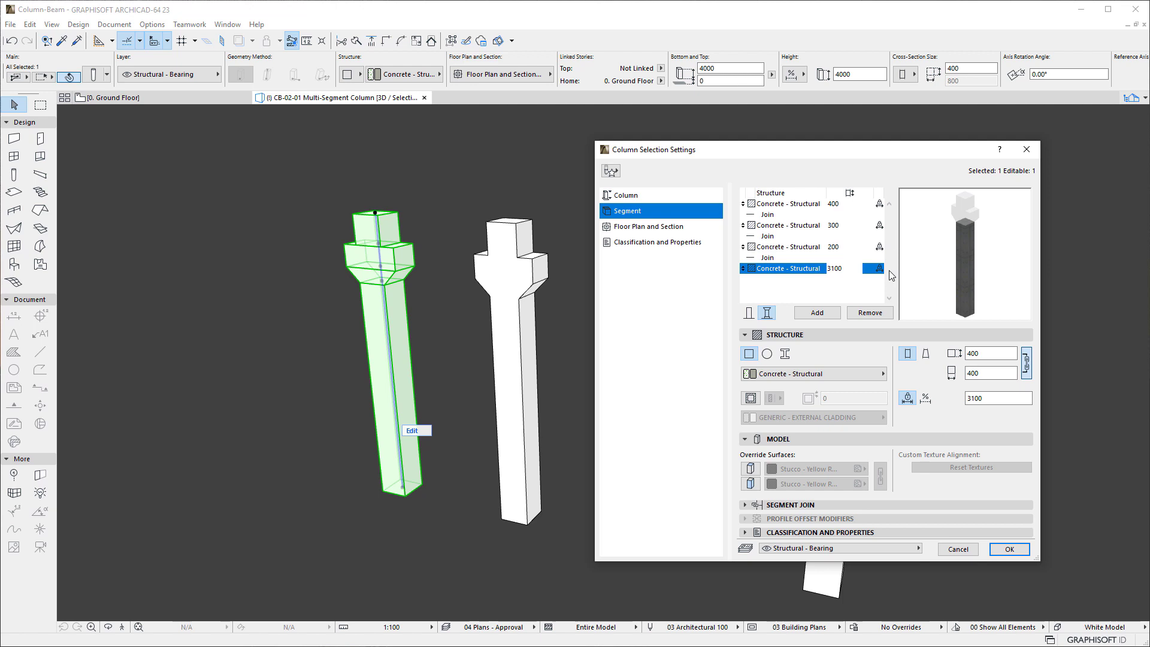
left_click(1010, 549)
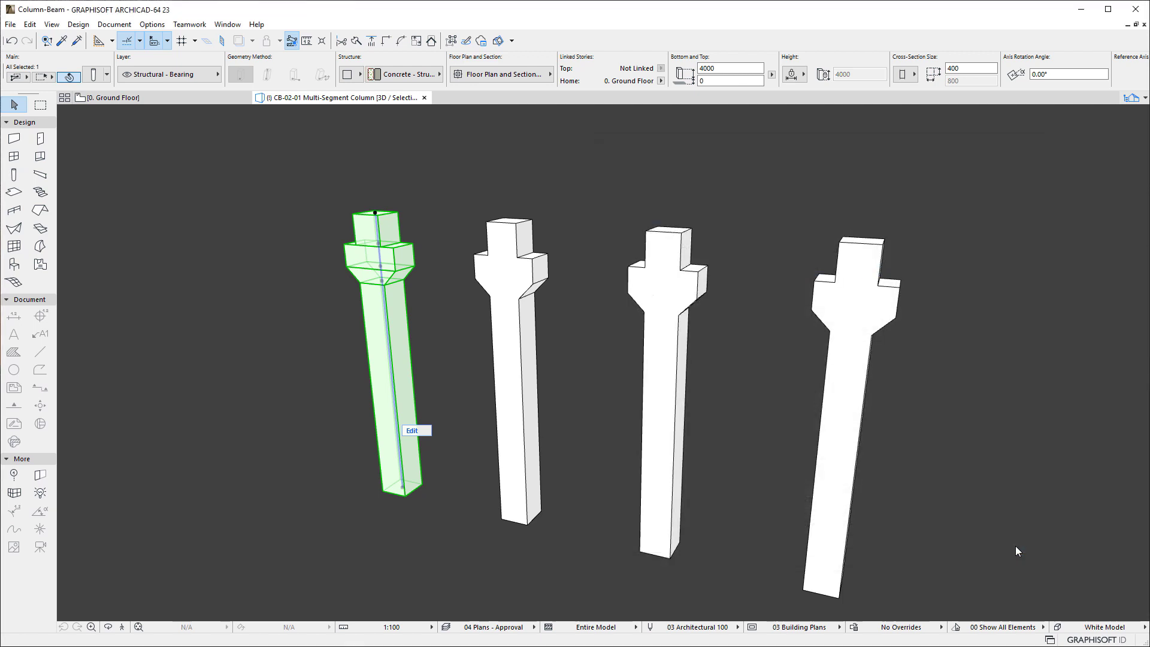
- Try to stretch the first column from its top node
left_click(375, 213)
left_click(433, 270)
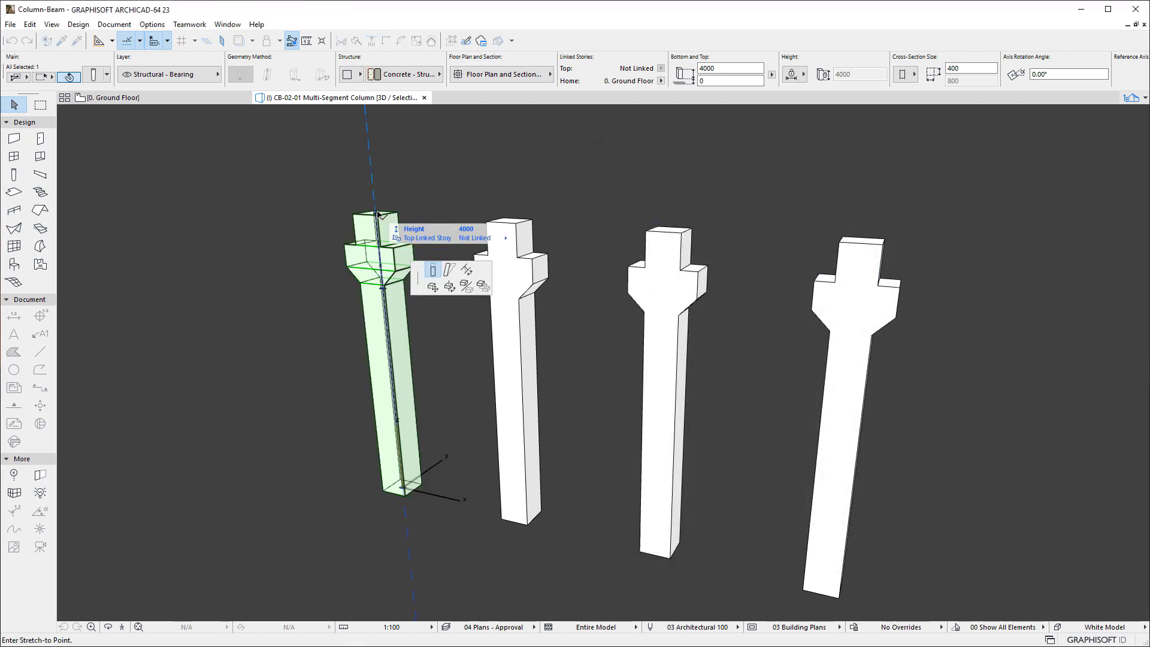
key("Escape")
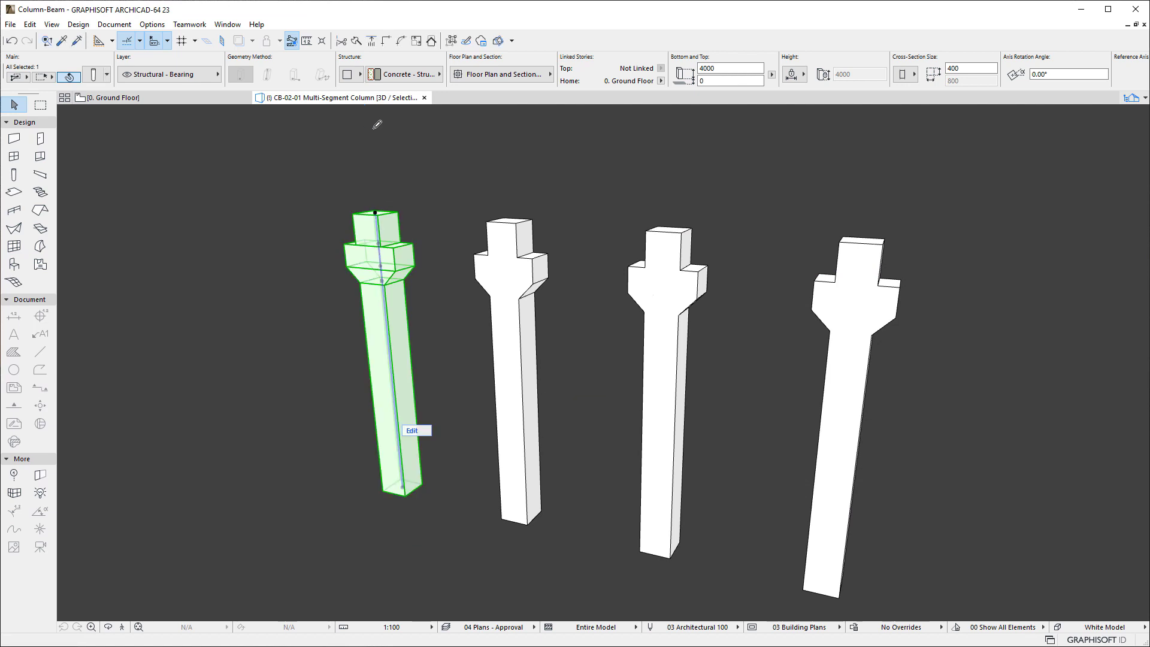
left_click(413, 167)
- Check the fixed and proportional segment lengths in the second column's settings without changing them
left_click(512, 322)
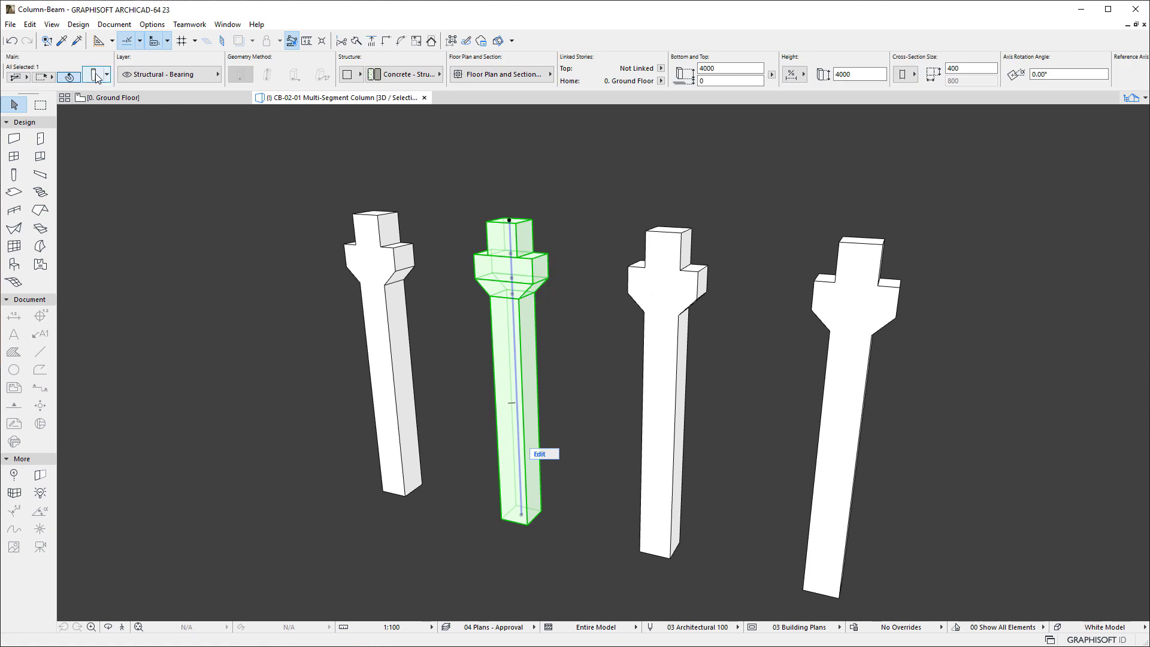
left_click(95, 75)
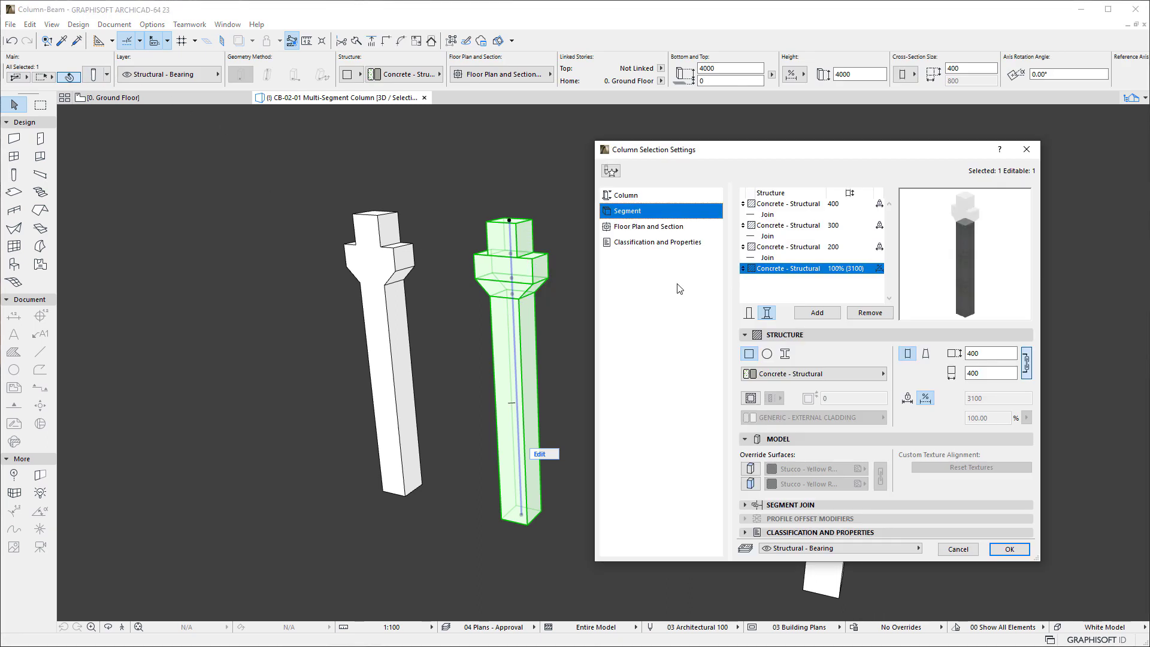
left_click(798, 215)
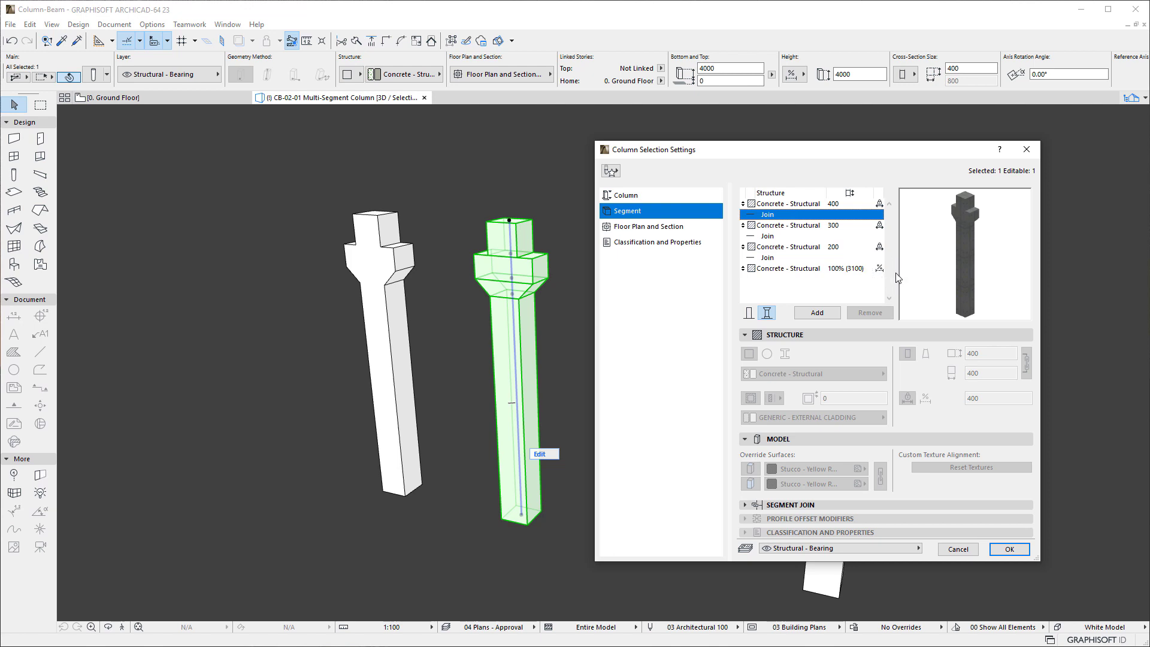
left_click(976, 551)
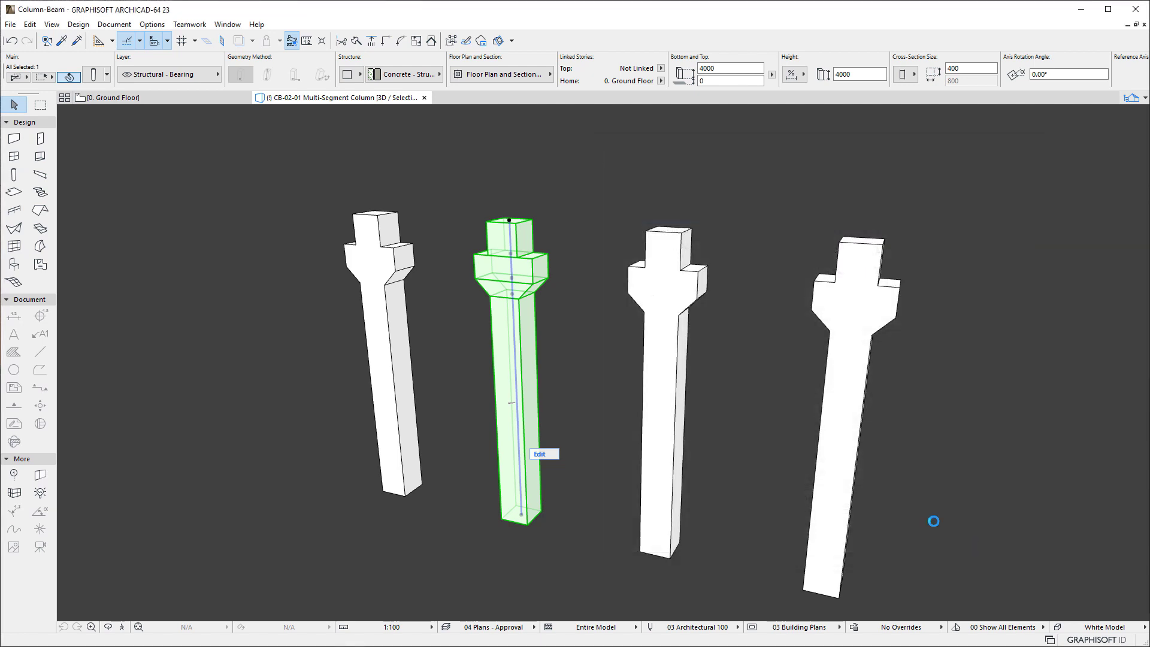
- Stretch the second column from its top node to a height of 5000
left_click(510, 222)
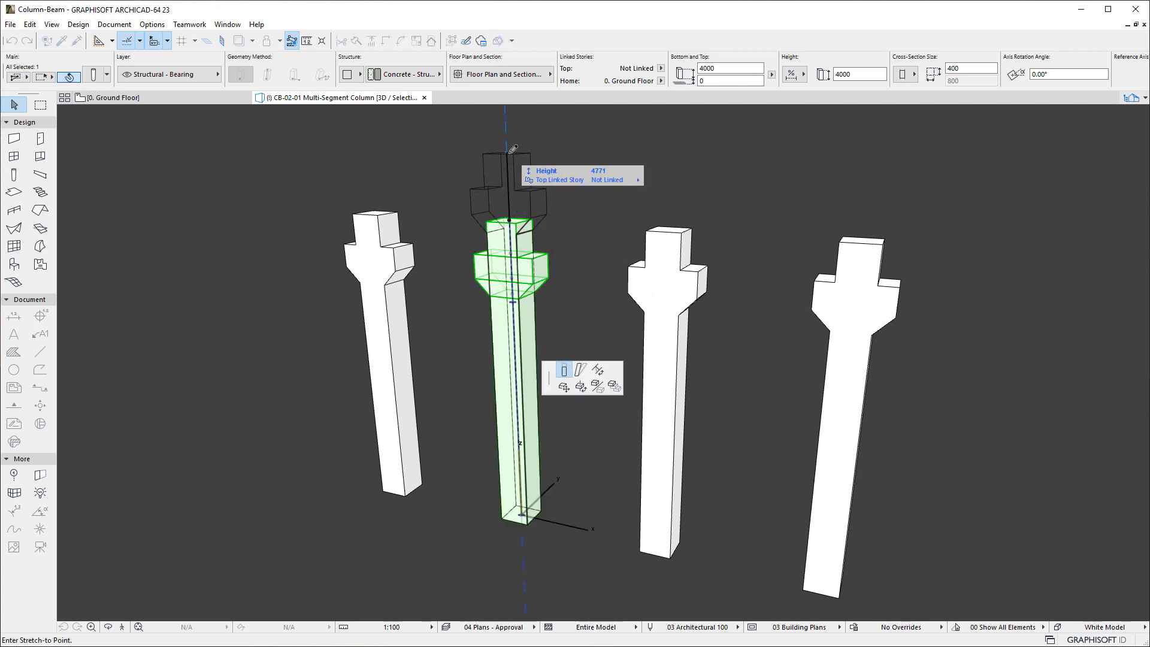
type("5000")
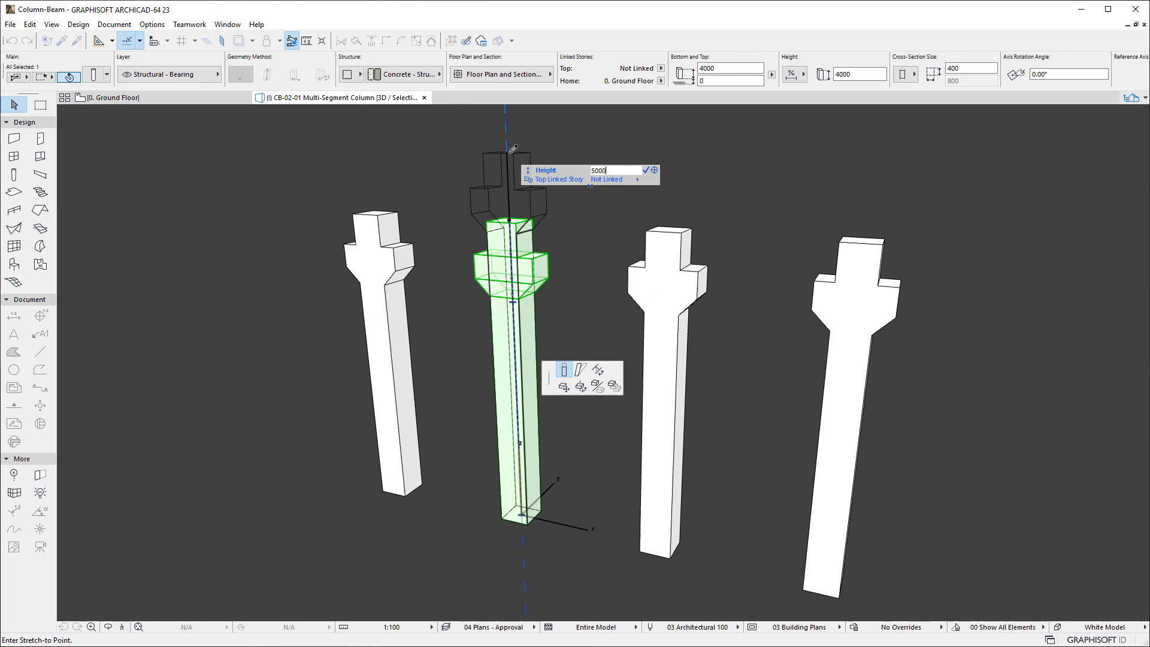
key("Return")
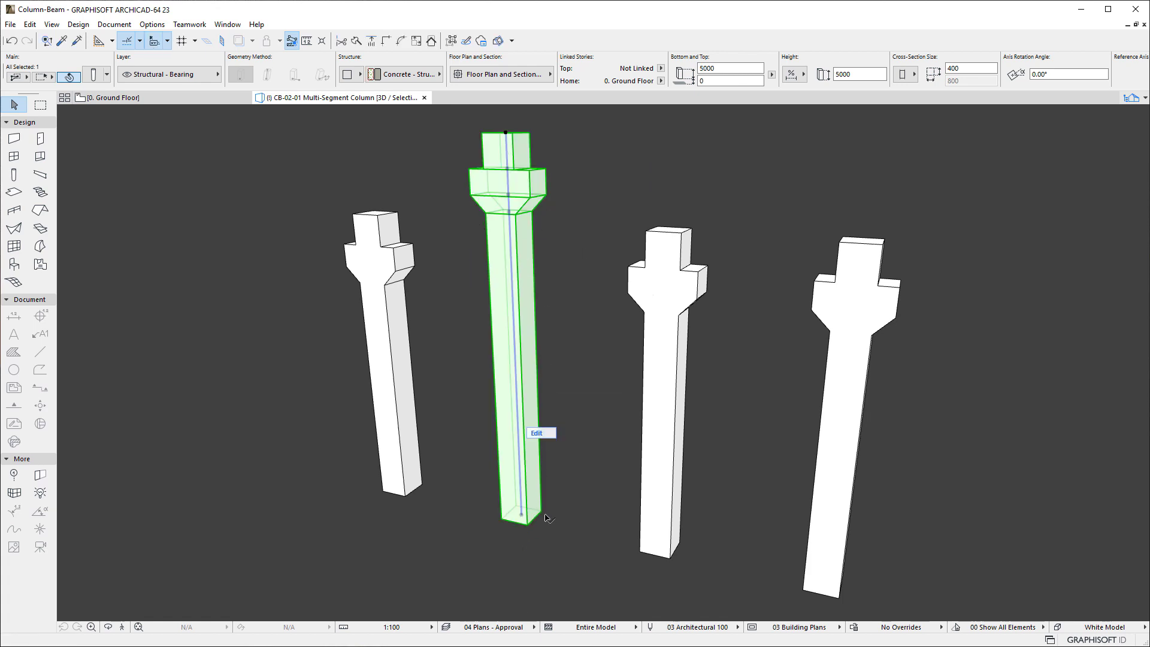
left_click(613, 375)
- Make the third column's bottom segment fixed-length and its top segment proportional, and apply the settings
left_click(651, 326)
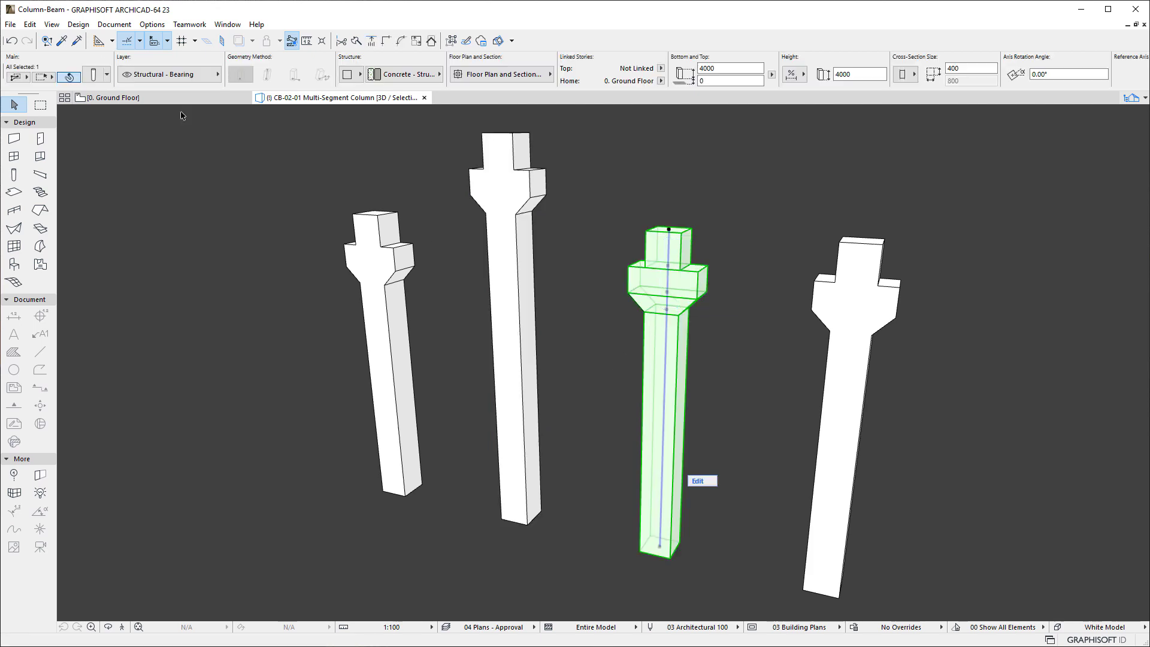
left_click(103, 74)
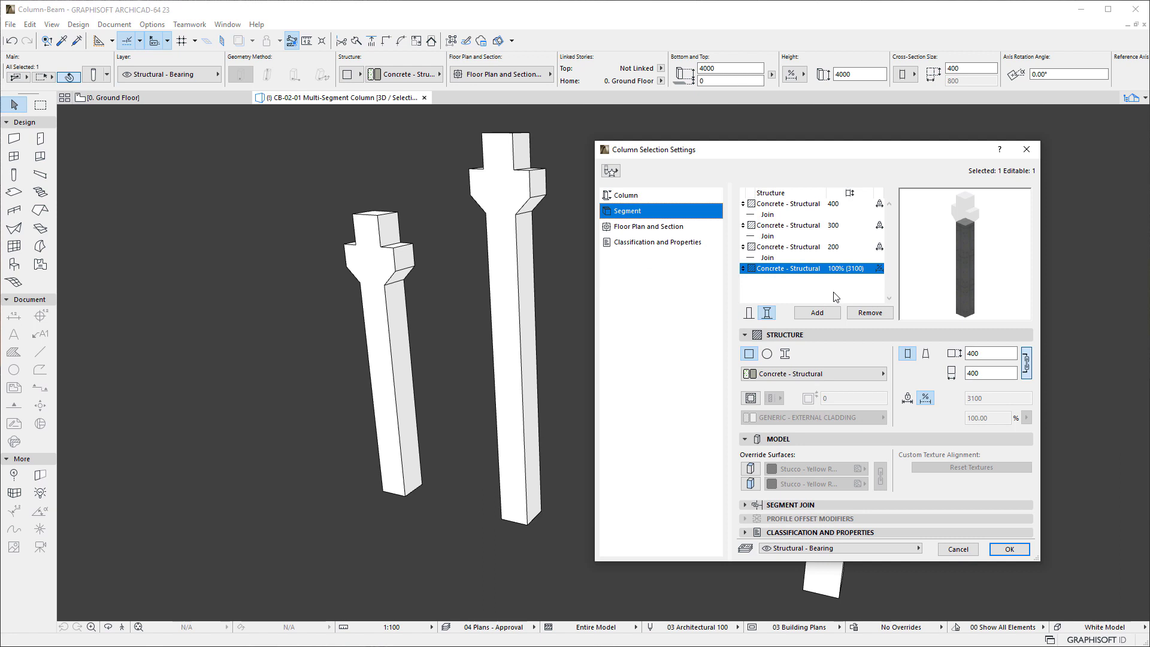
left_click(907, 398)
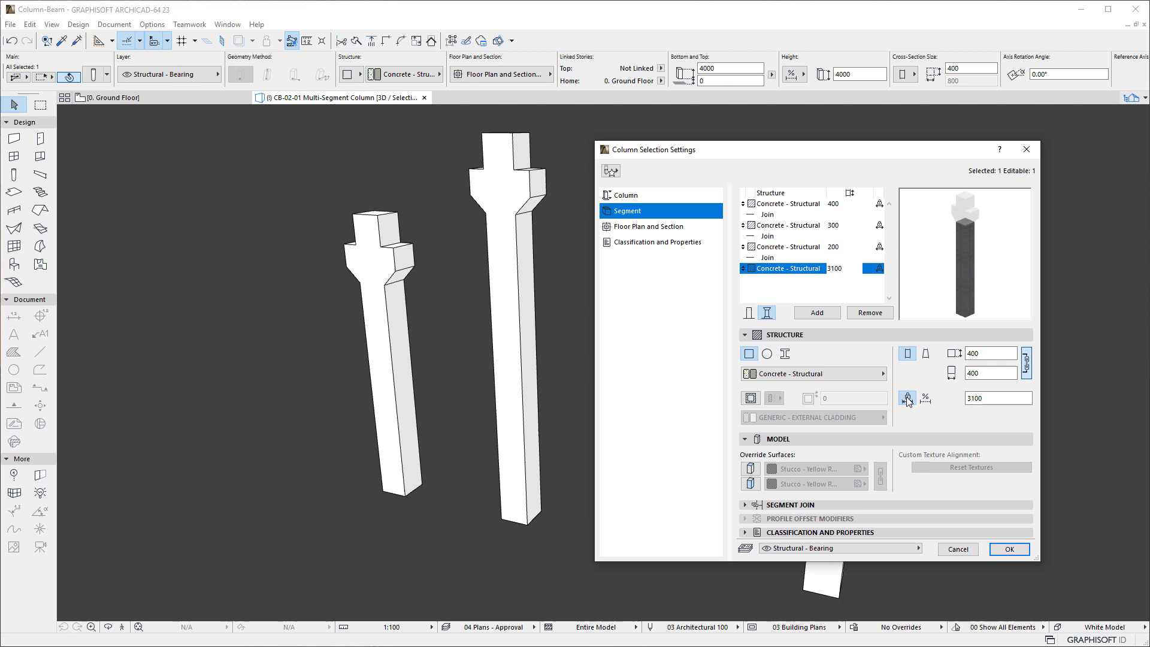
left_click(787, 204)
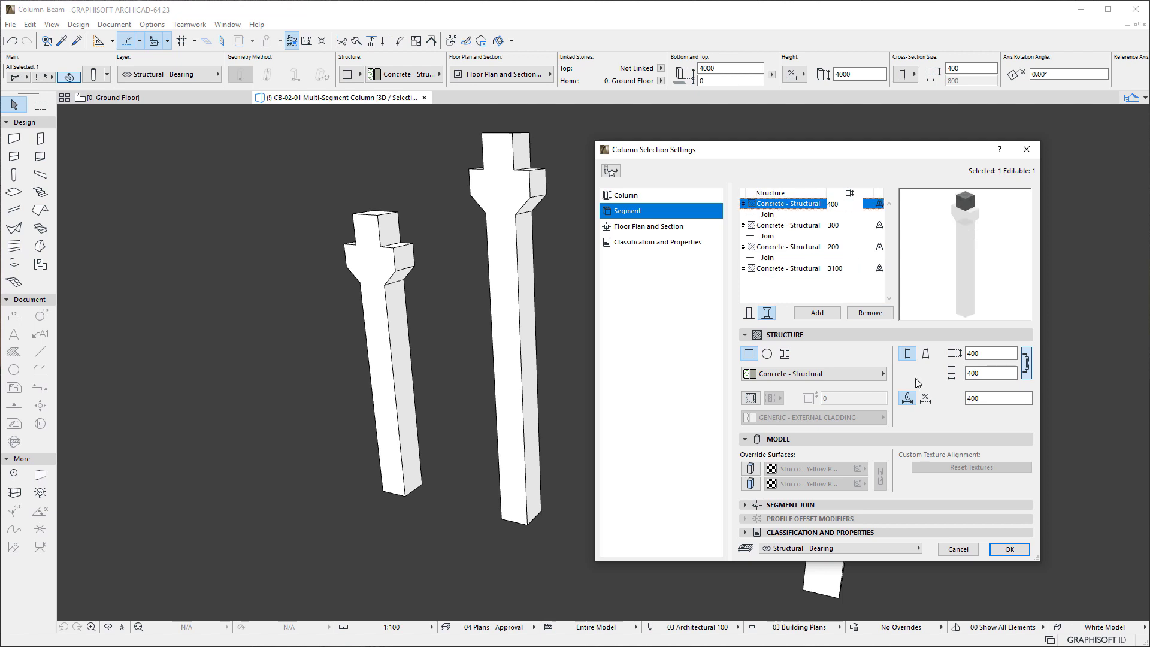
left_click(926, 397)
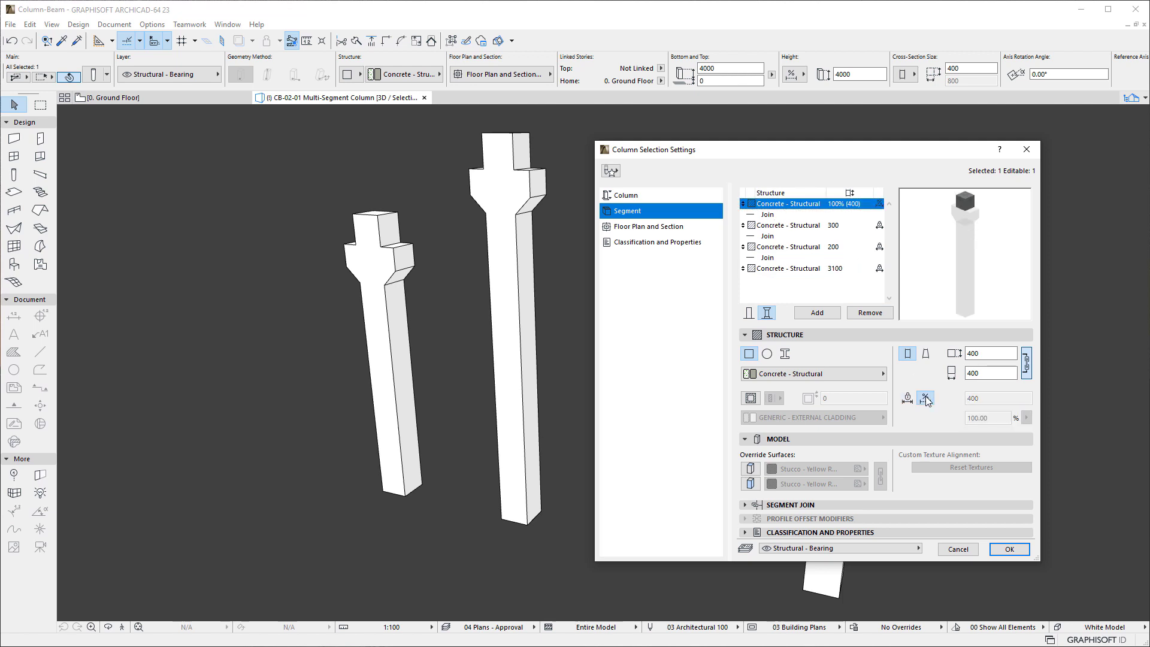
left_click(1012, 549)
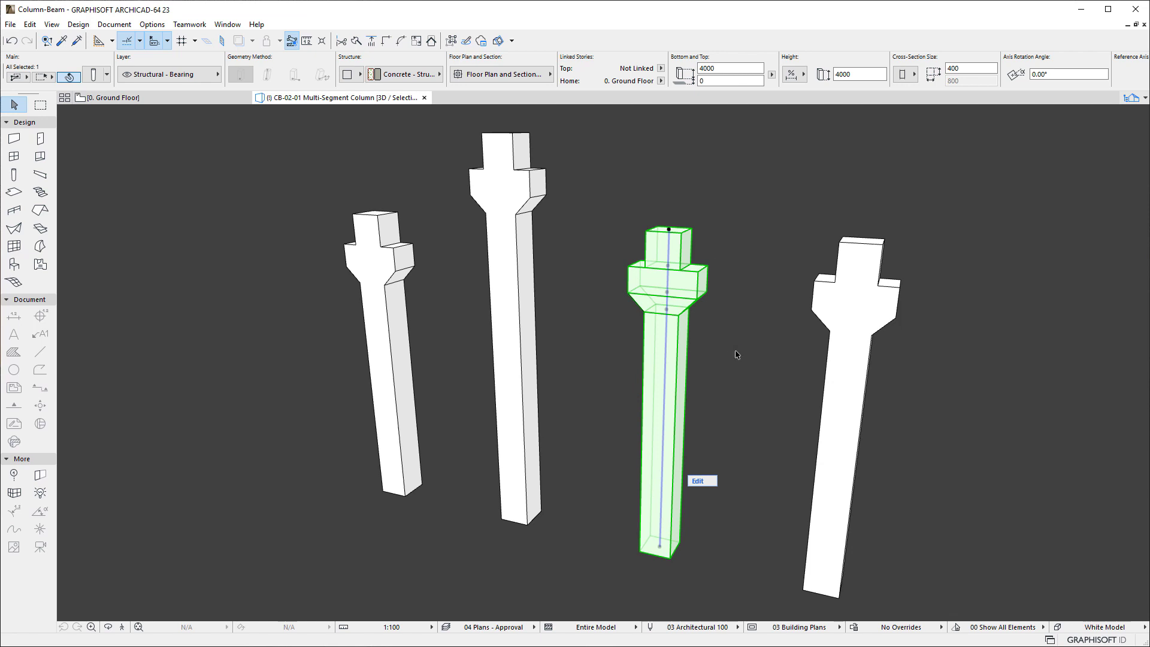
- Stretch the third column from its top node to the second column's top, at a height of 5000
left_click(669, 230)
left_click(727, 286)
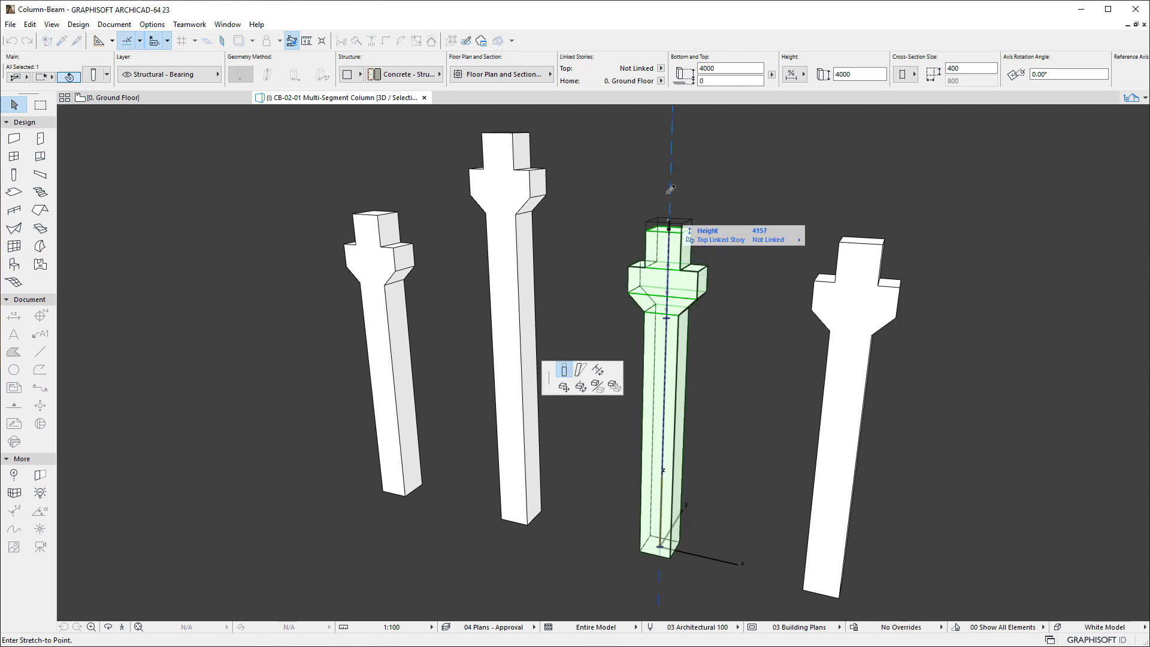
left_click(530, 129)
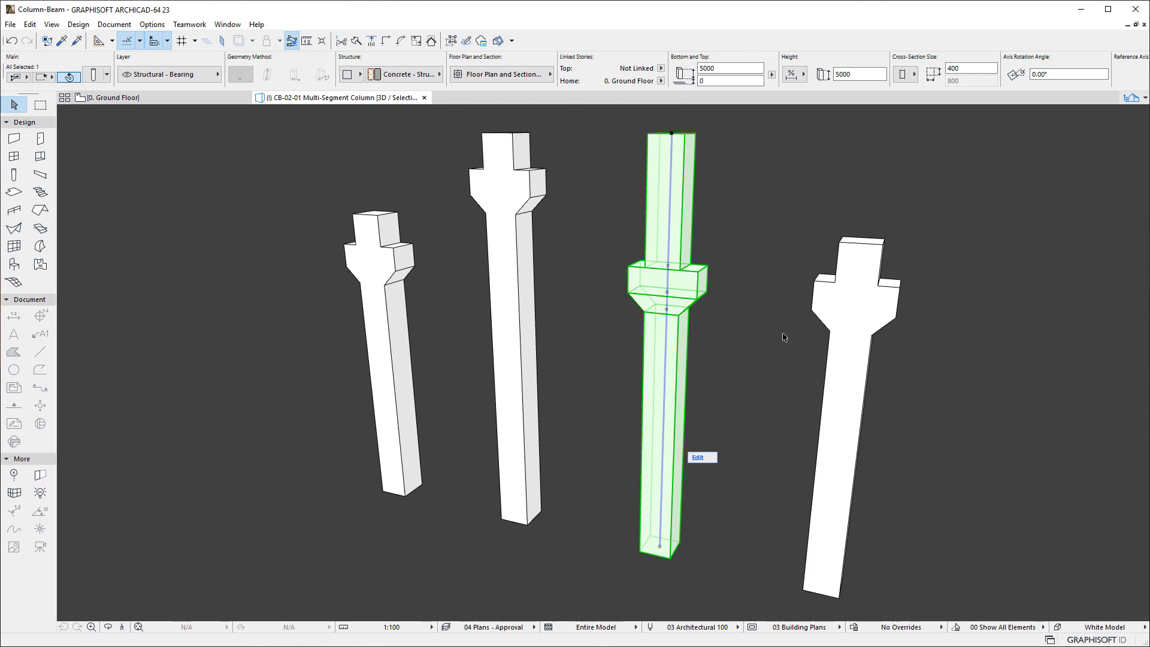
- Make the fourth column's top segment proportional with a 1/2 (50%) share, and apply the settings
left_click(810, 354)
left_click(863, 374)
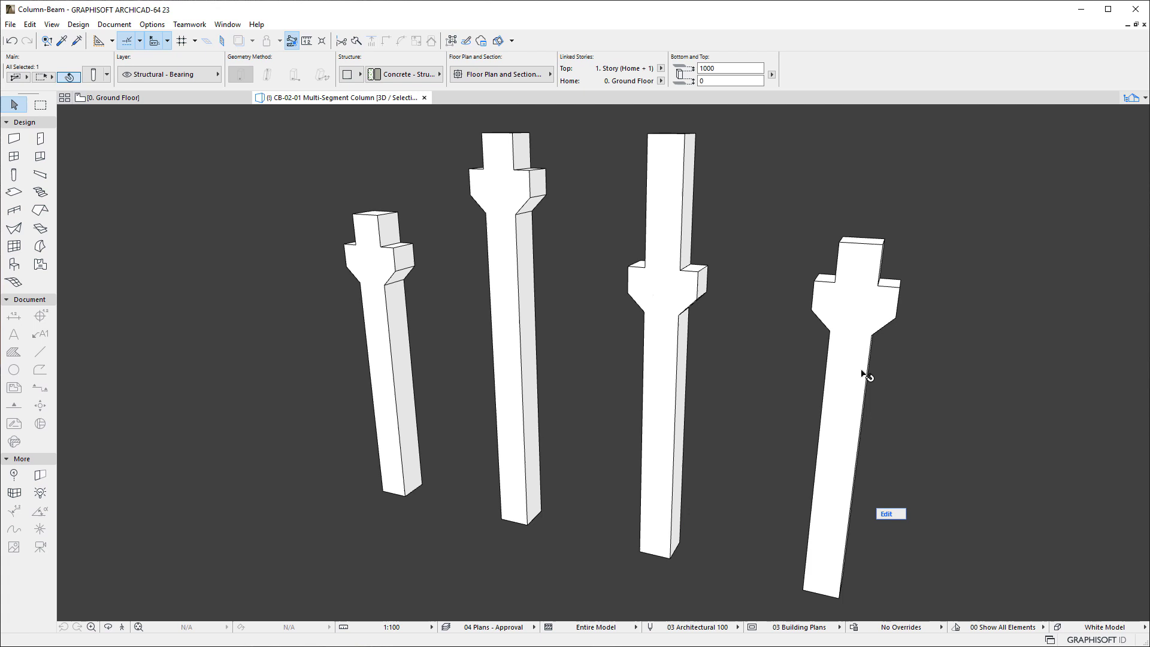
left_click(105, 77)
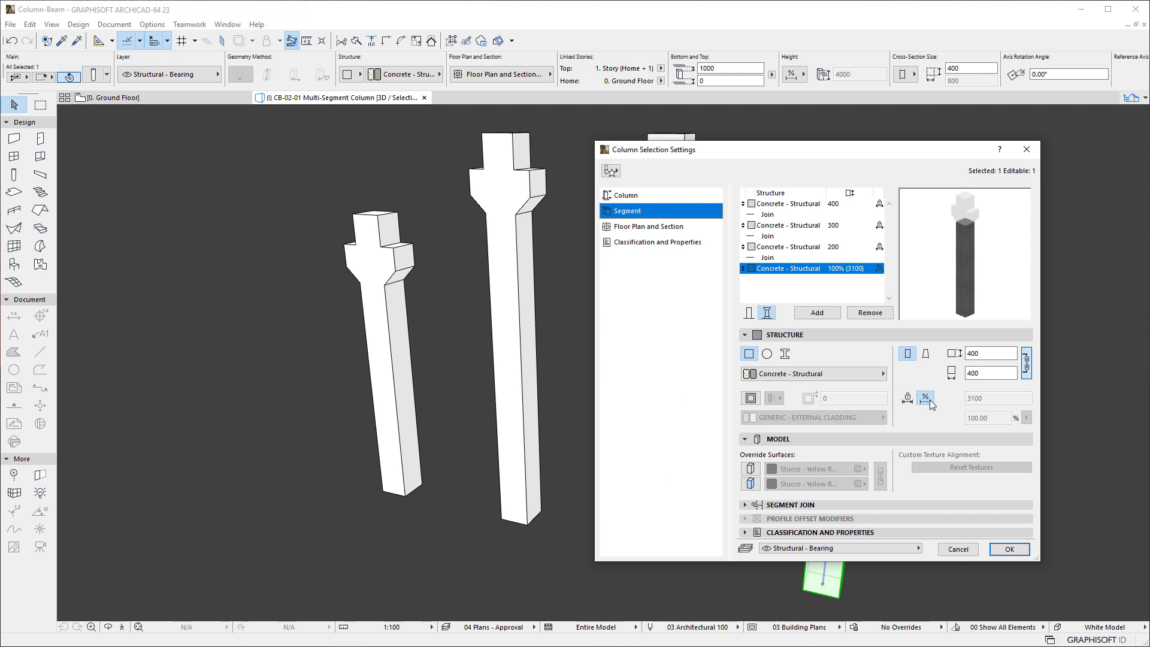
left_click(802, 205)
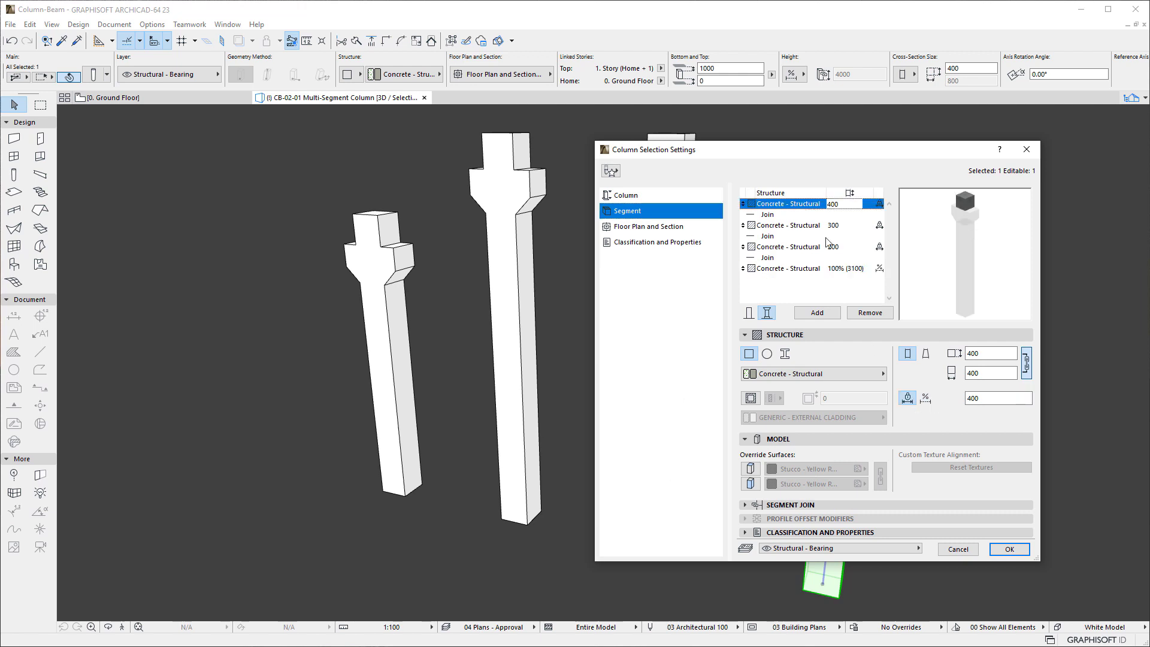
left_click(926, 400)
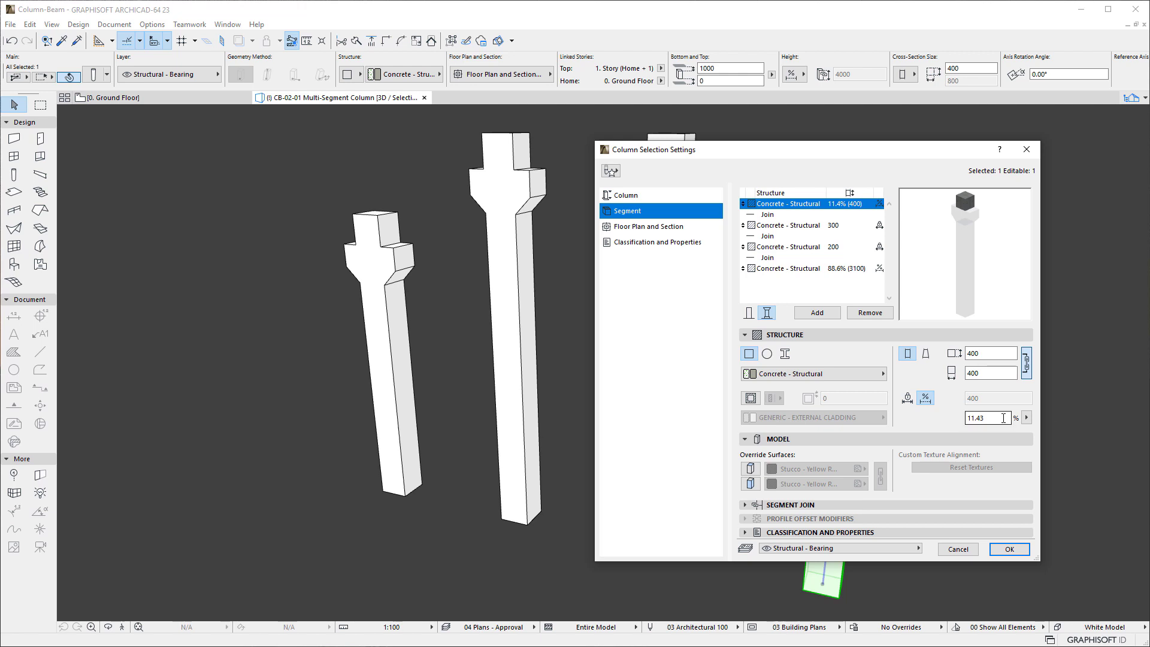
left_click_drag(1004, 419, 975, 418)
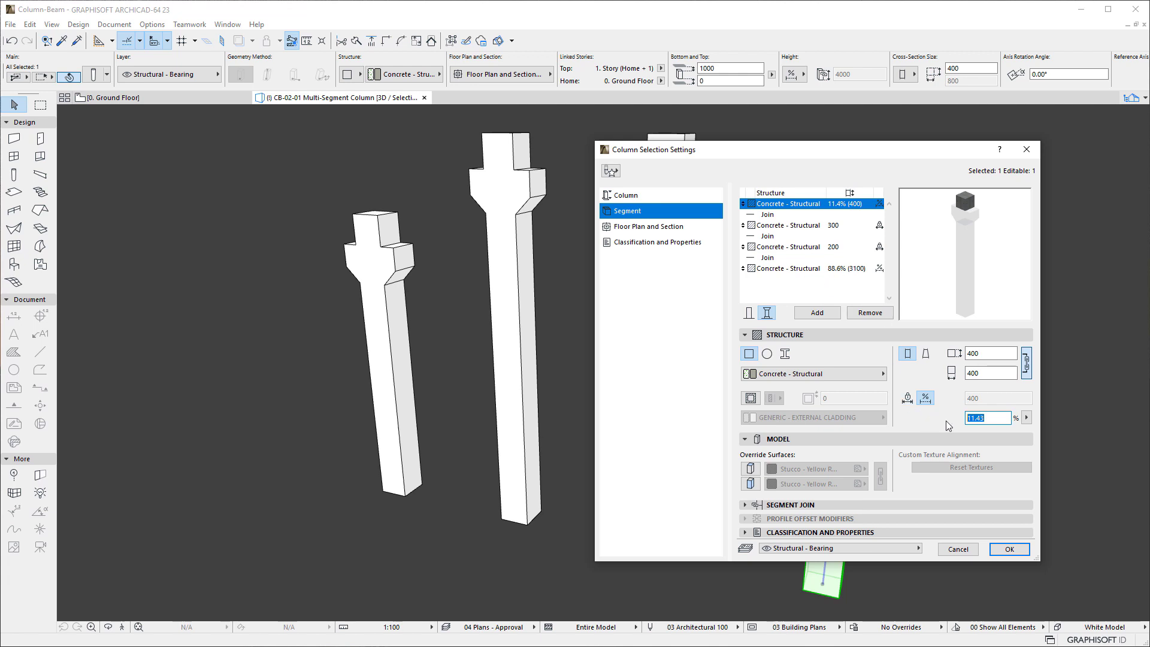
left_click(1027, 418)
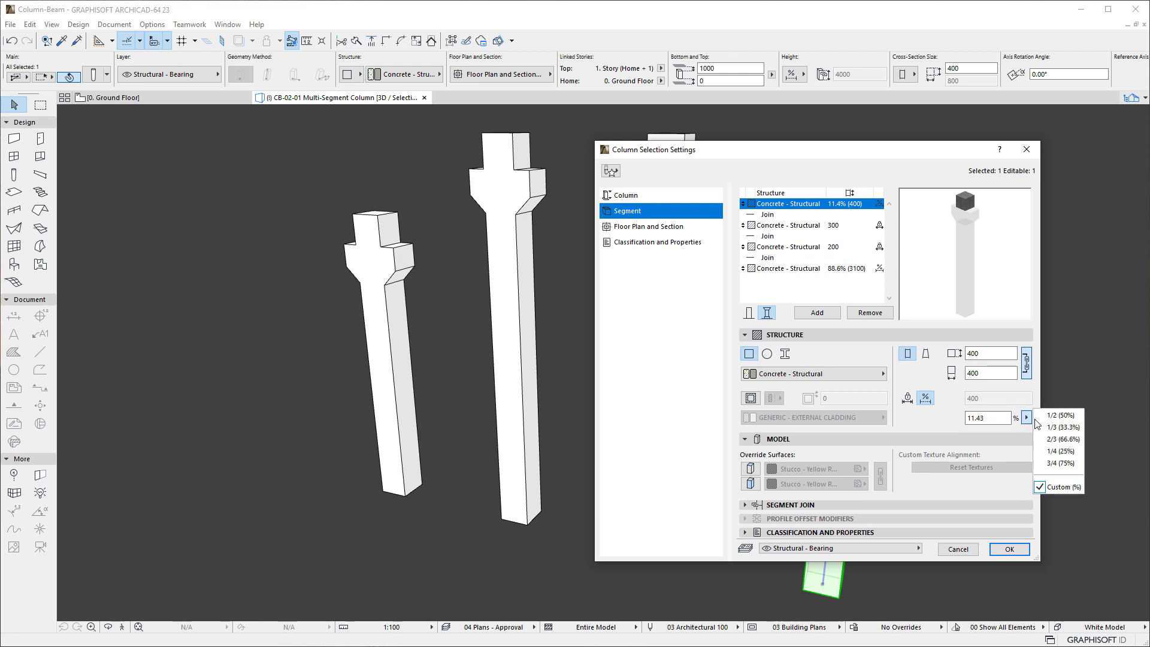
left_click(1081, 416)
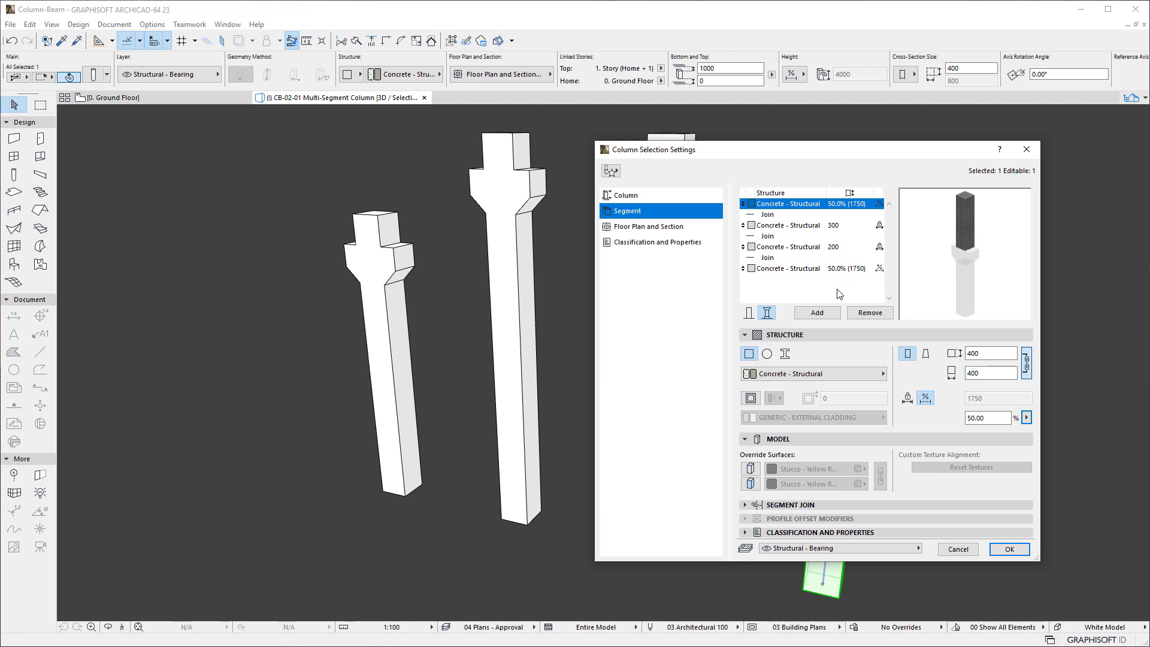
left_click(1009, 548)
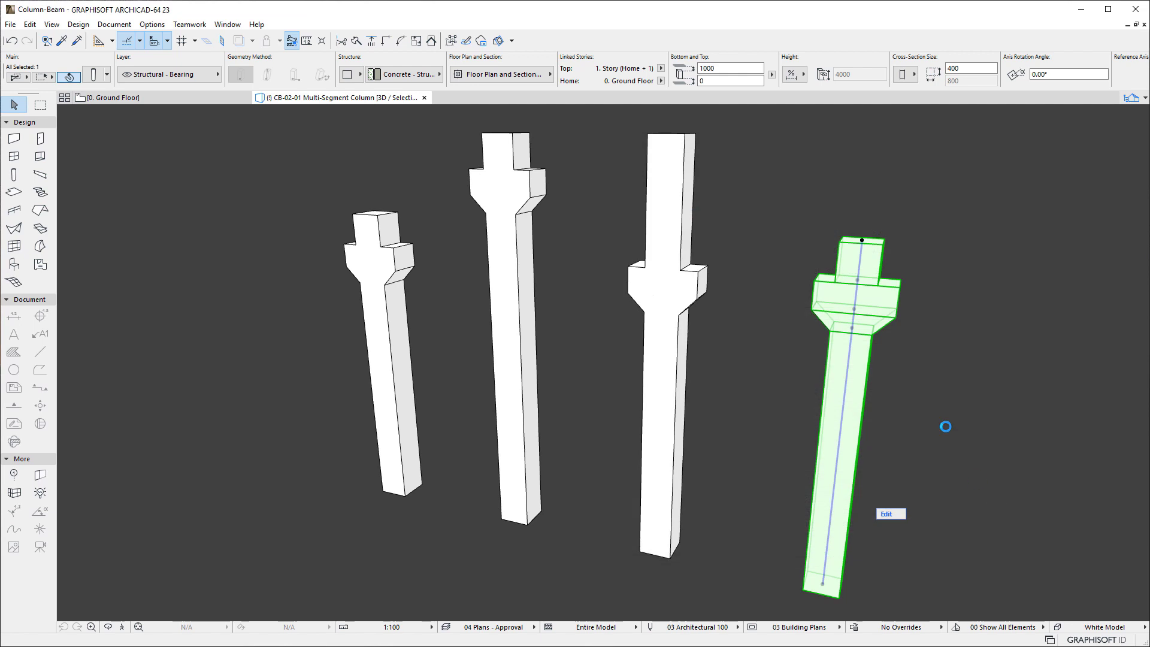
- Stretch the fourth column from its top node to the third column's top, at a height of 5000, and deselect it
left_click(863, 240)
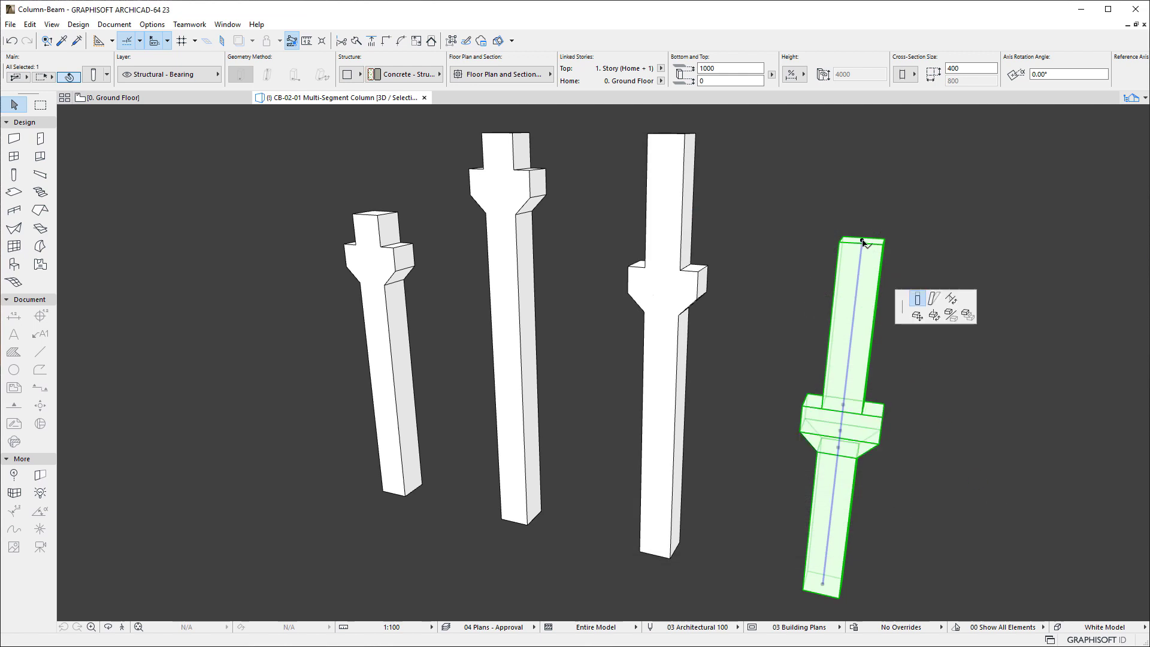
left_click(699, 129)
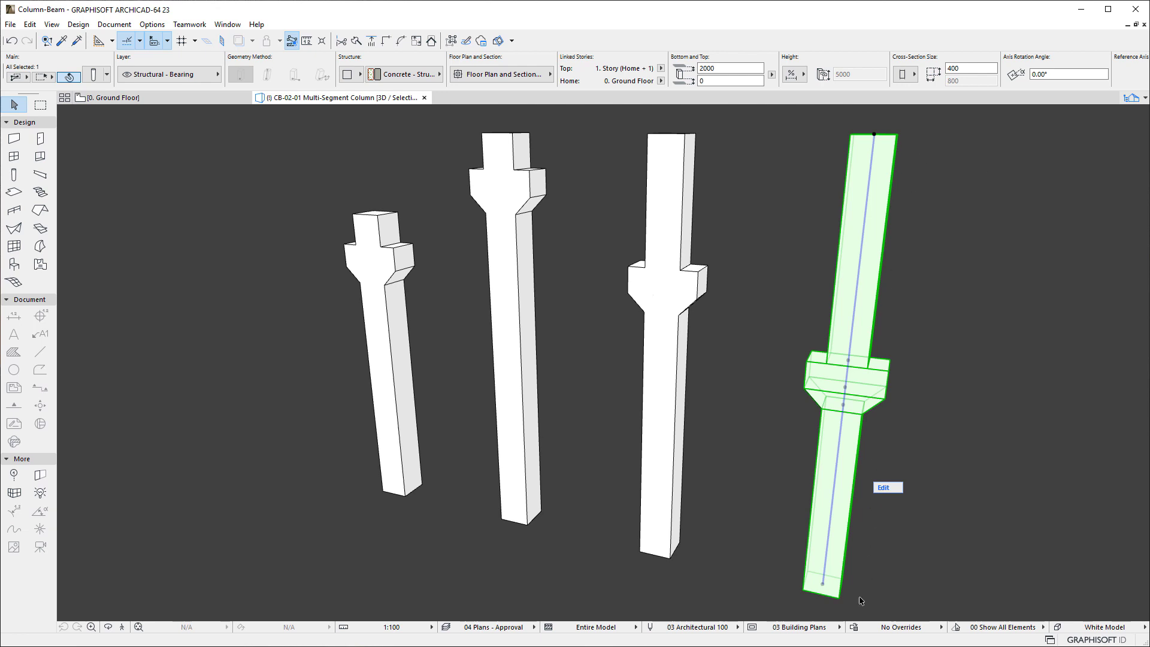
left_click(1008, 380)
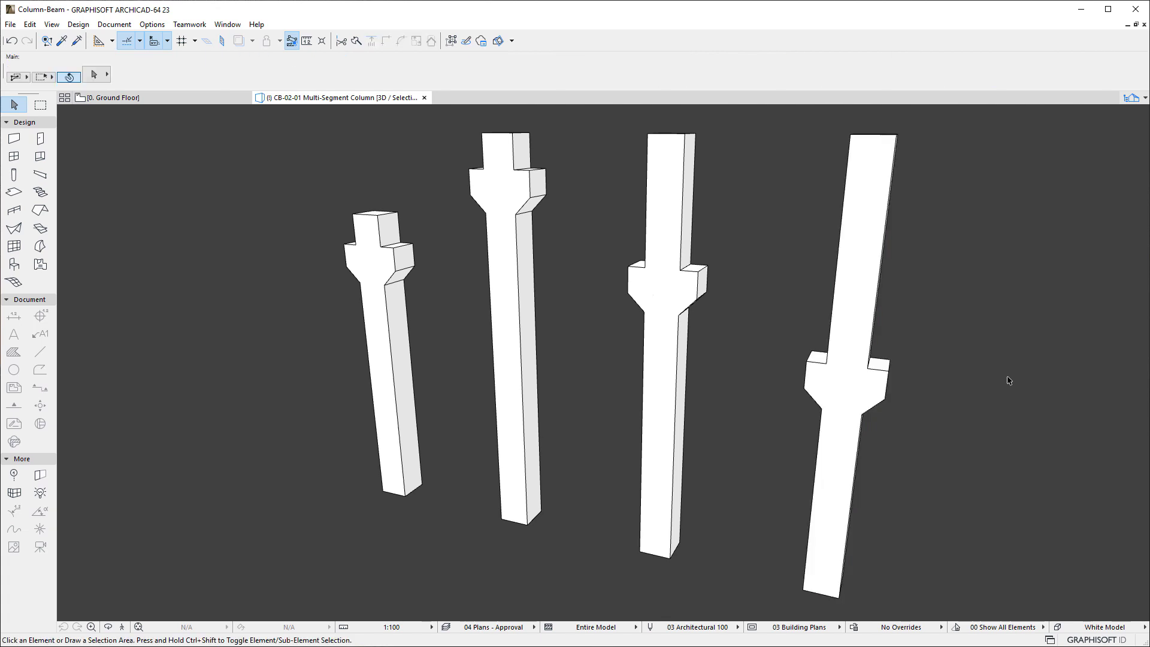
- Set all three segment joins of the first column to a custom join angle of 90°
left_click(380, 337)
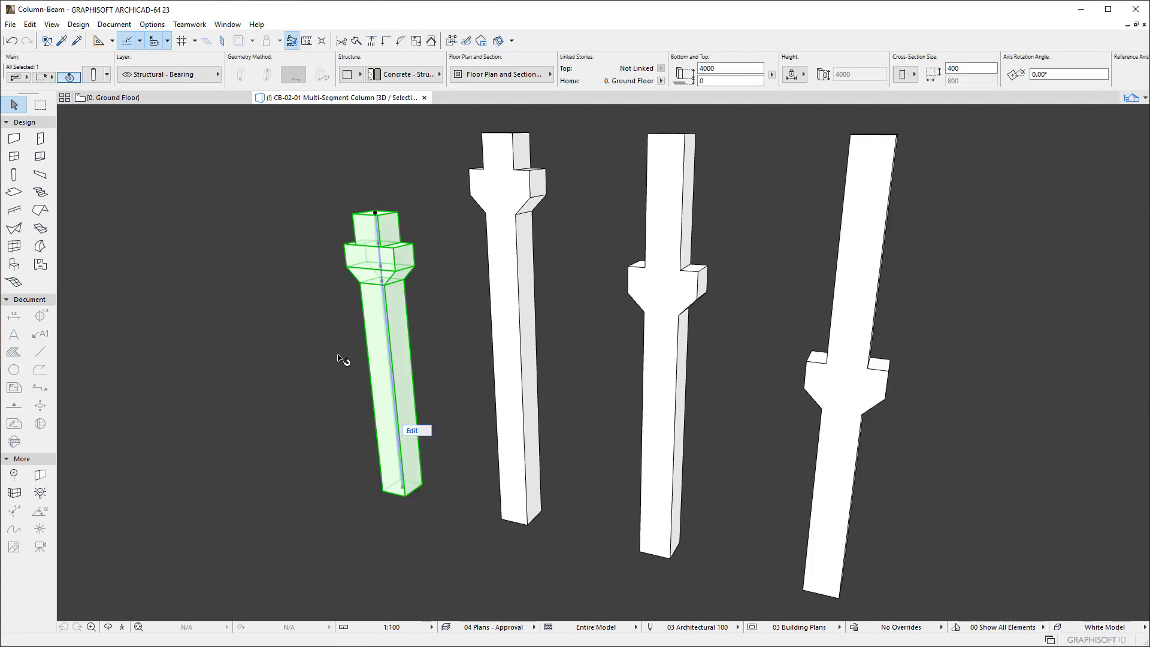
left_click(96, 75)
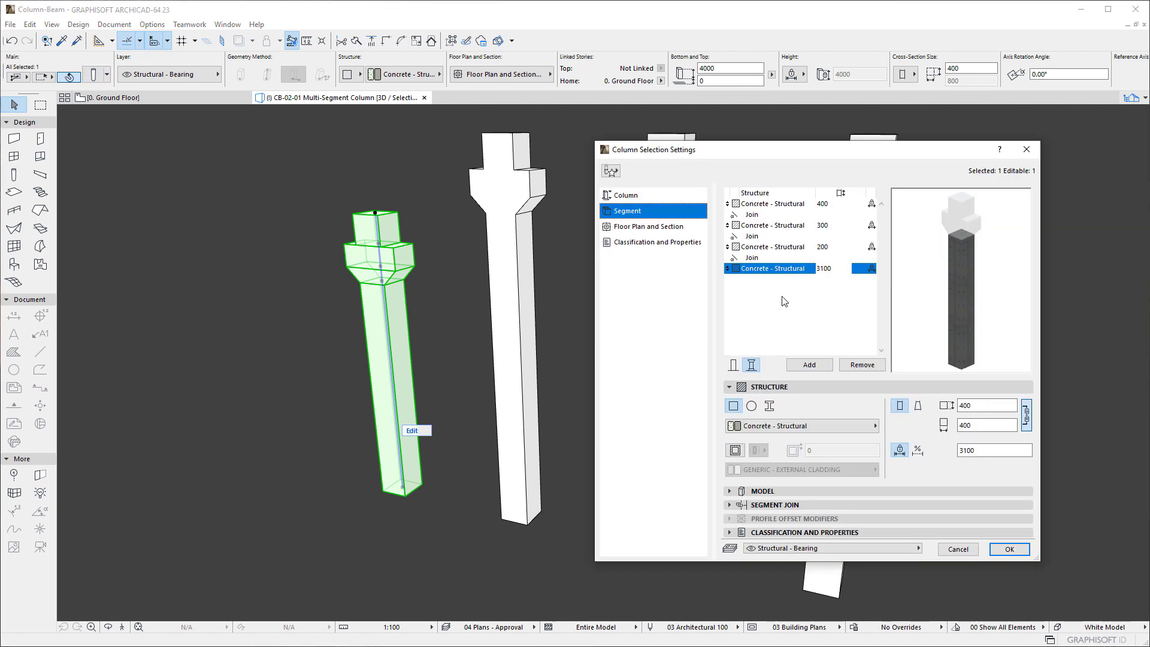
left_click(776, 217)
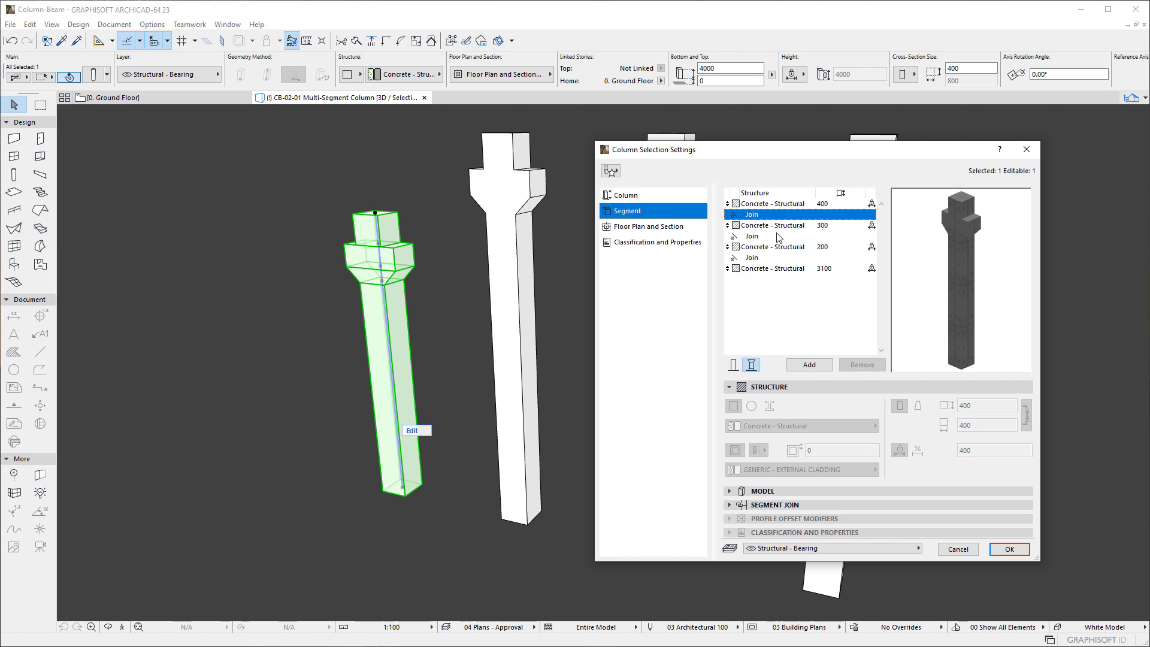
left_click(777, 238)
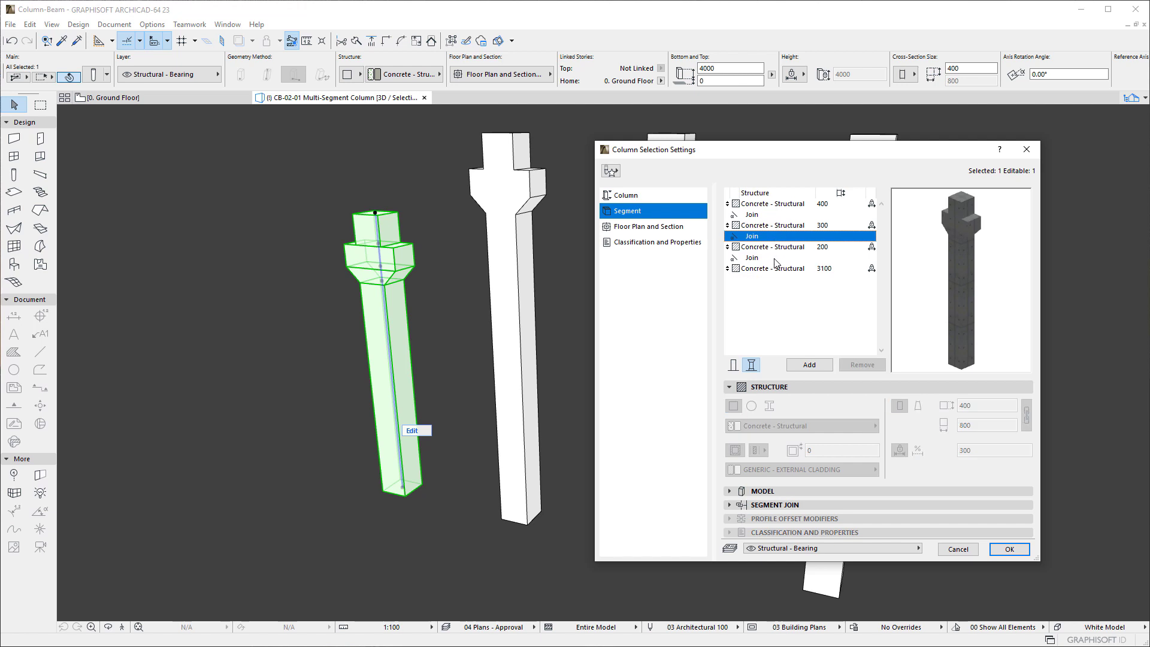
left_click(777, 259, "ctrl")
left_click(769, 217, "ctrl")
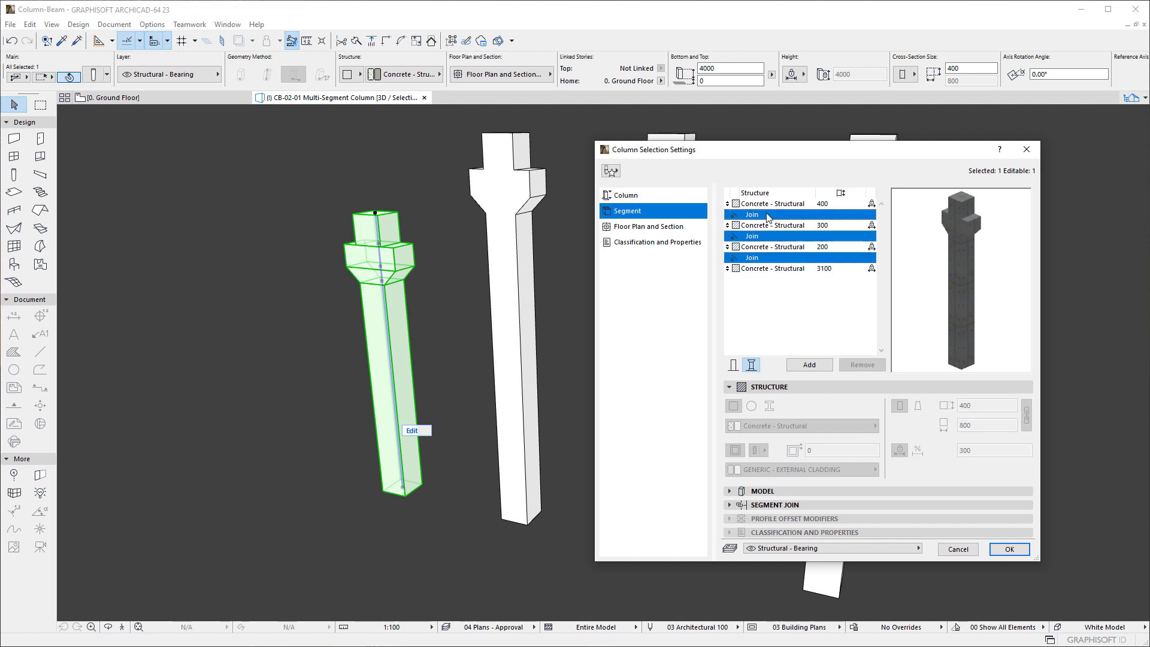
left_click(839, 505)
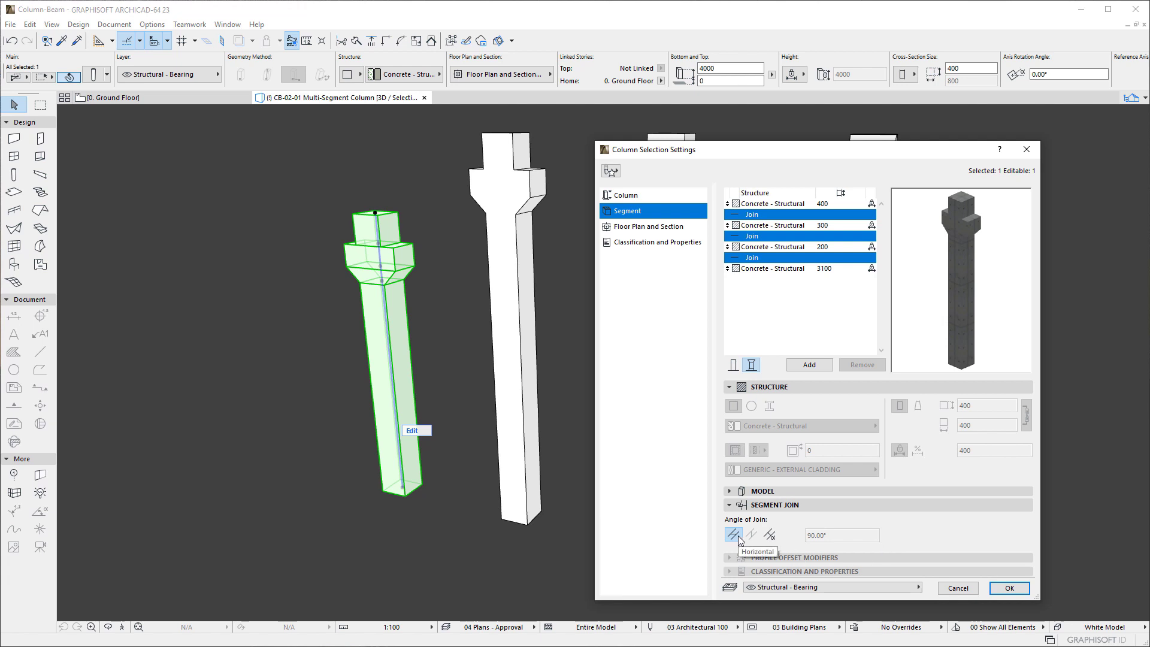
left_click(770, 535)
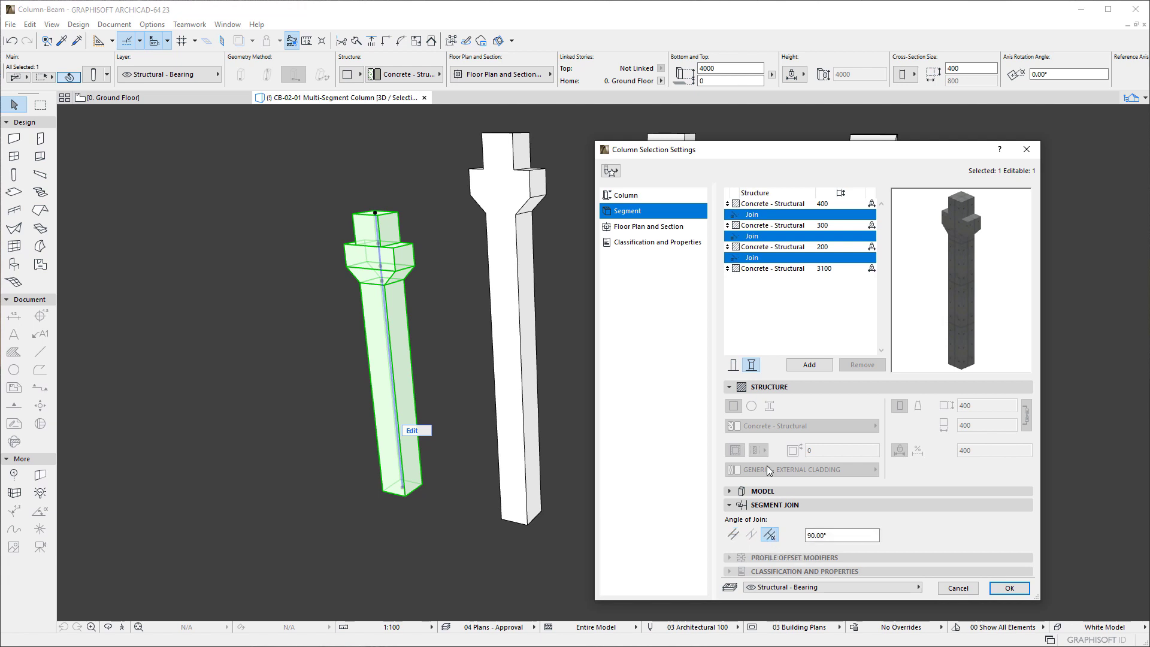
left_click(819, 300)
- Set the first column's top and bottom end cuts to a custom angle of 90°
left_click(638, 197)
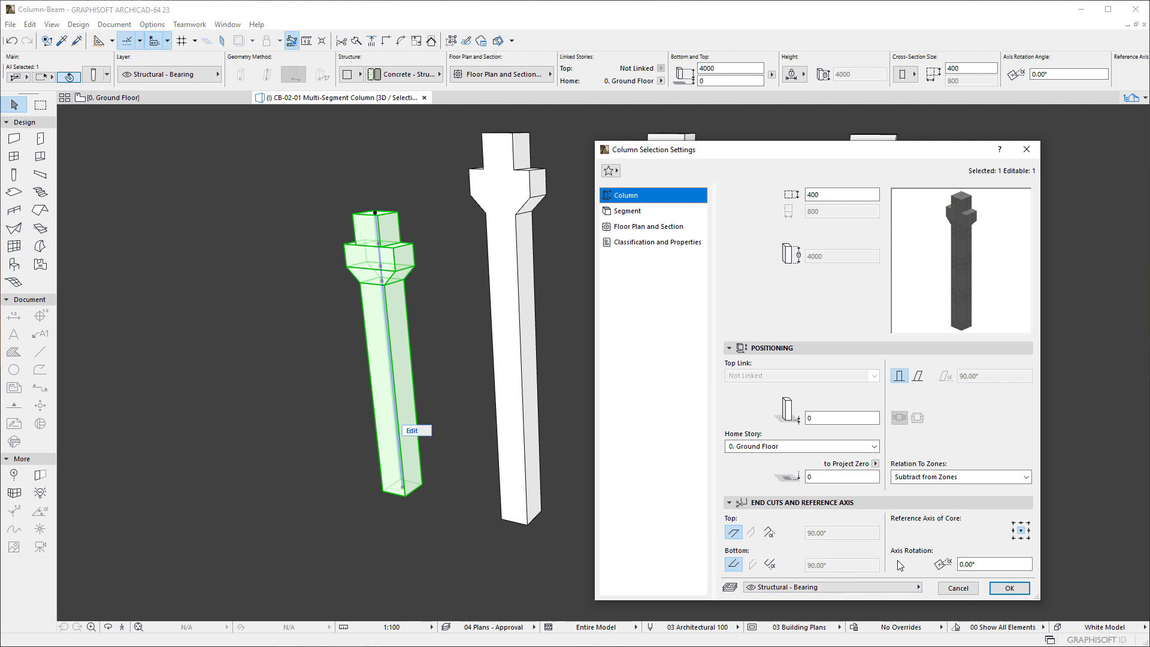
left_click(769, 532)
left_click(771, 566)
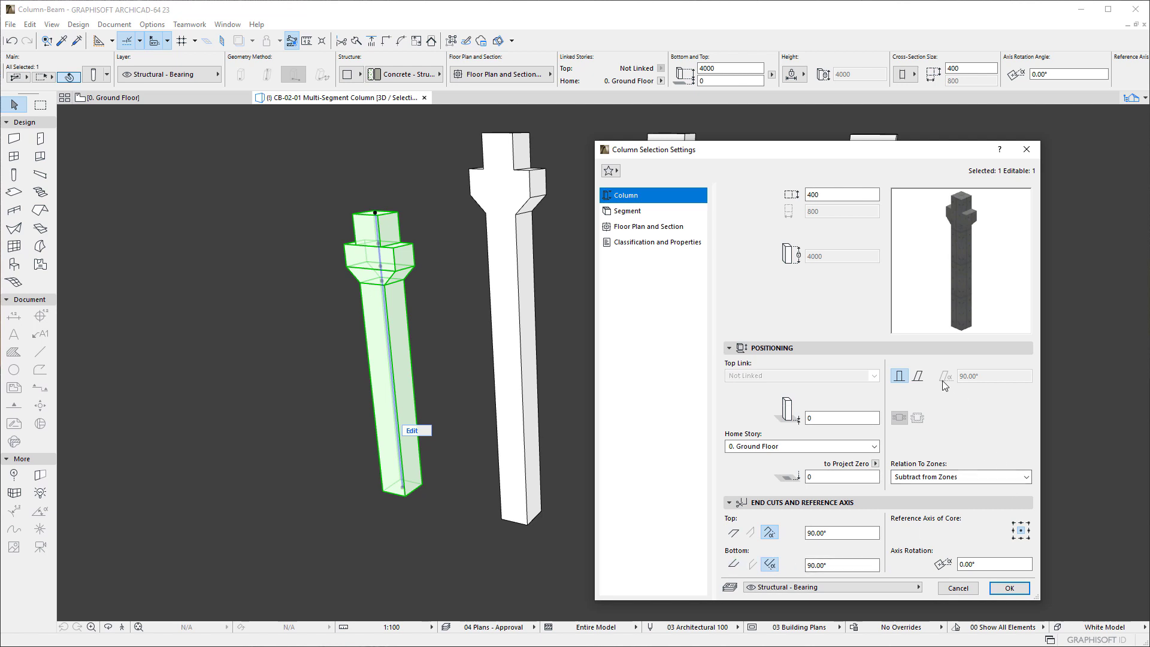
- Make the first column slanted at 75°, apply the settings and deselect it
left_click(917, 376)
double_click(975, 377)
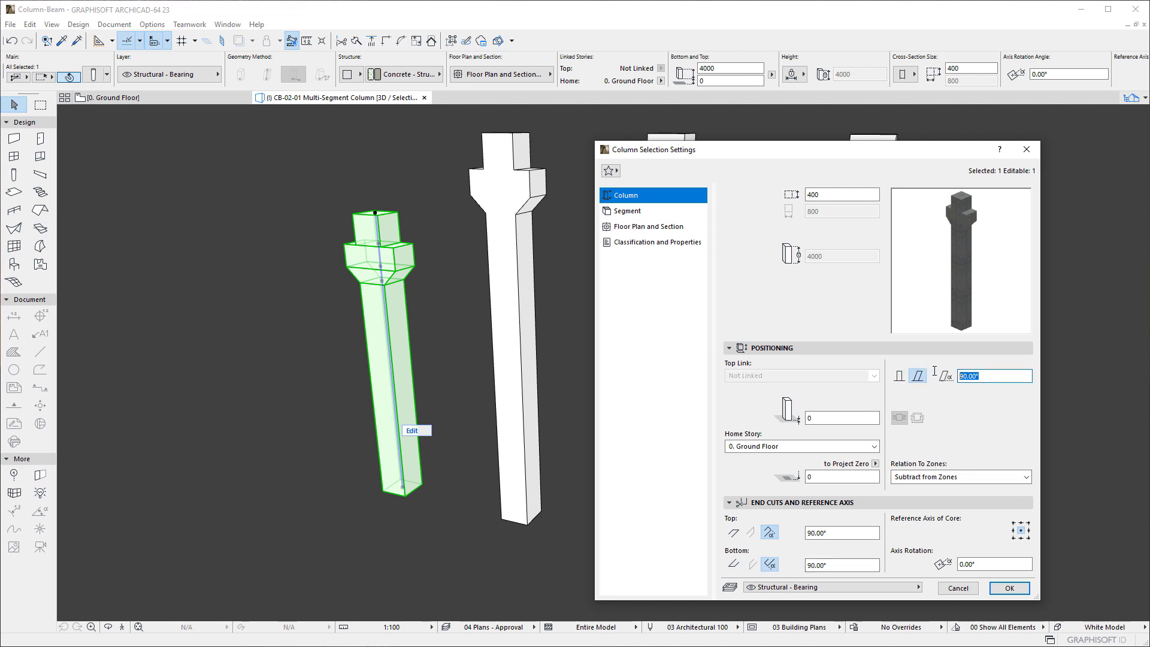
type("75")
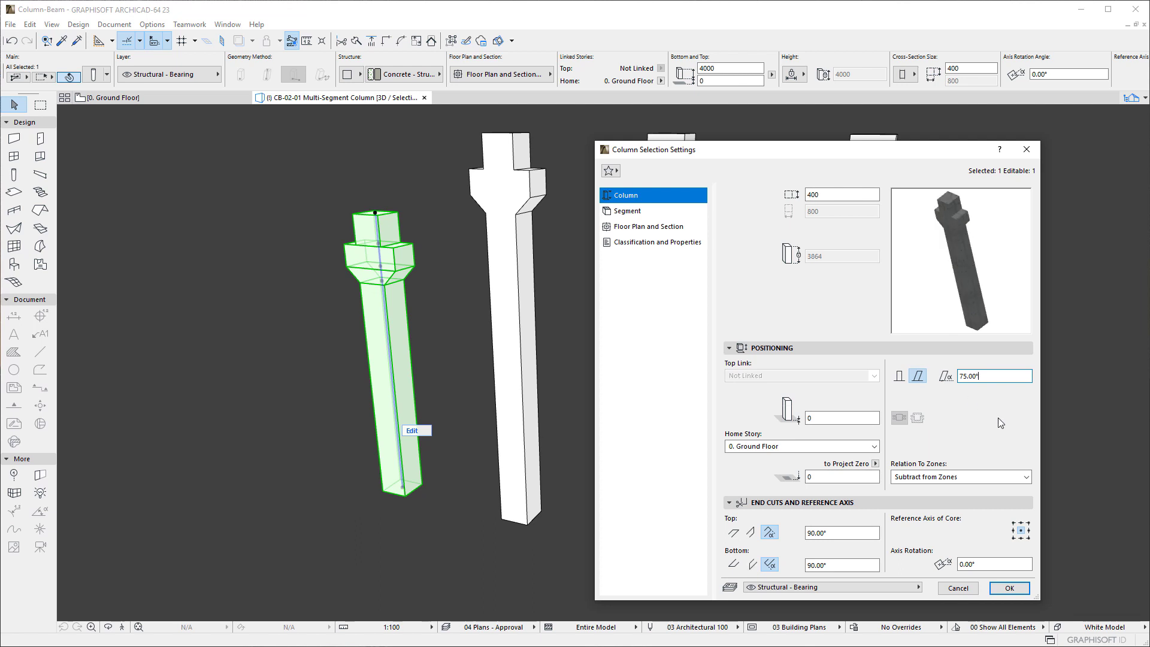
left_click(1012, 588)
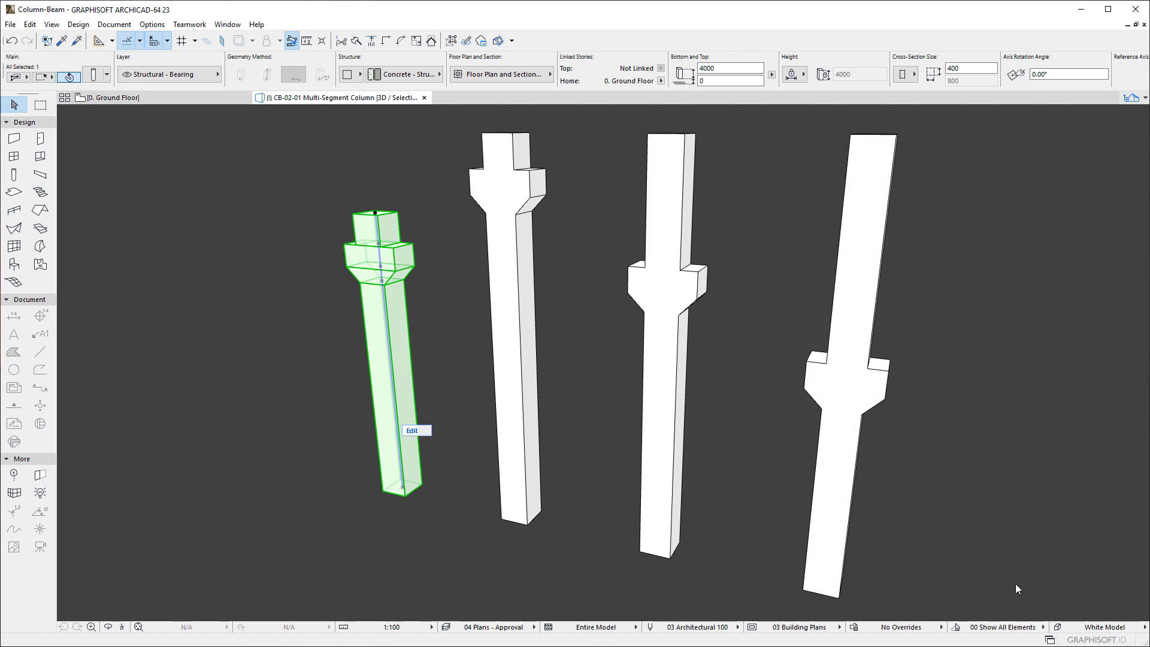
left_click(445, 511)
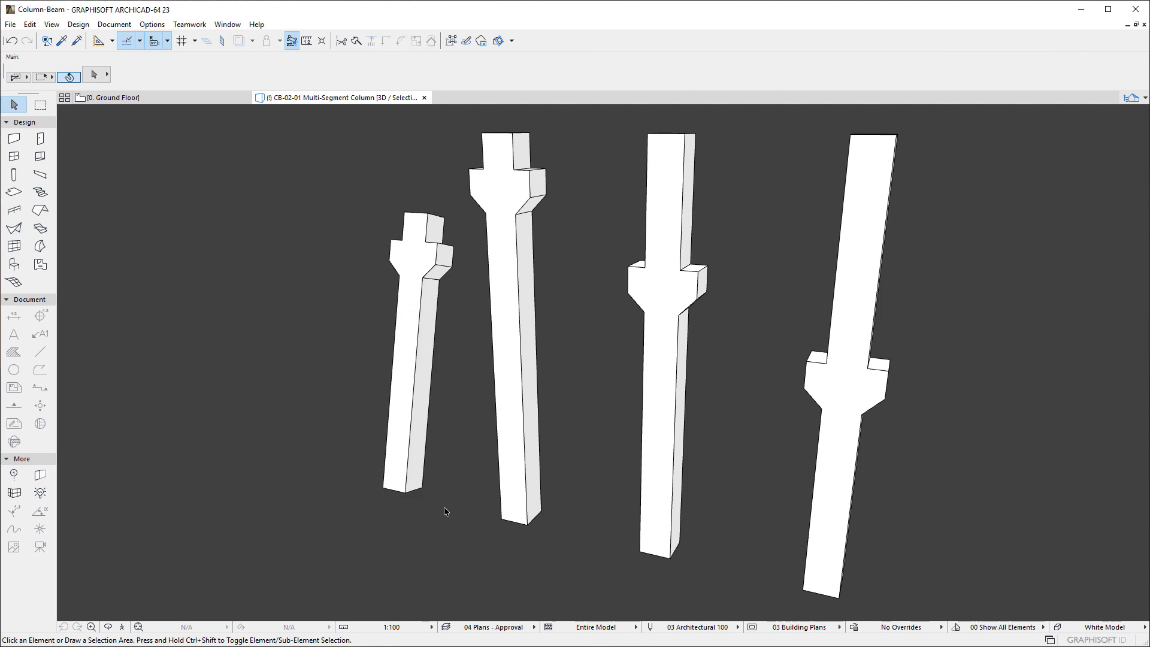
- Open the second column's segment settings, review its segments and copy the rectangular top segment
left_click(520, 472)
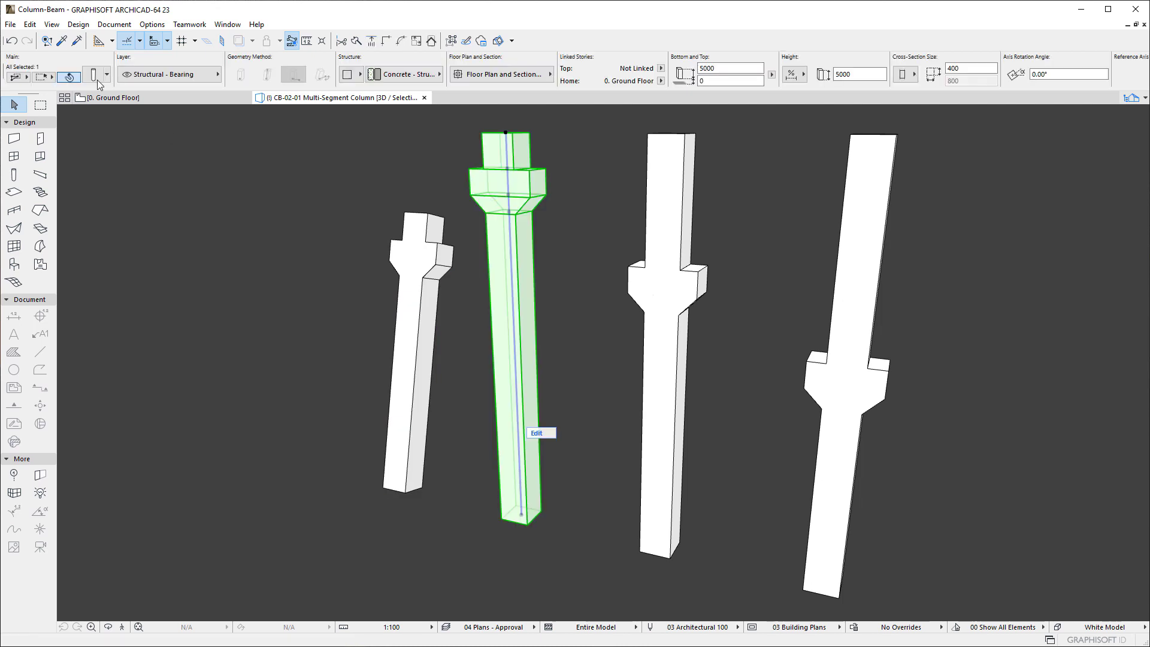
left_click(94, 75)
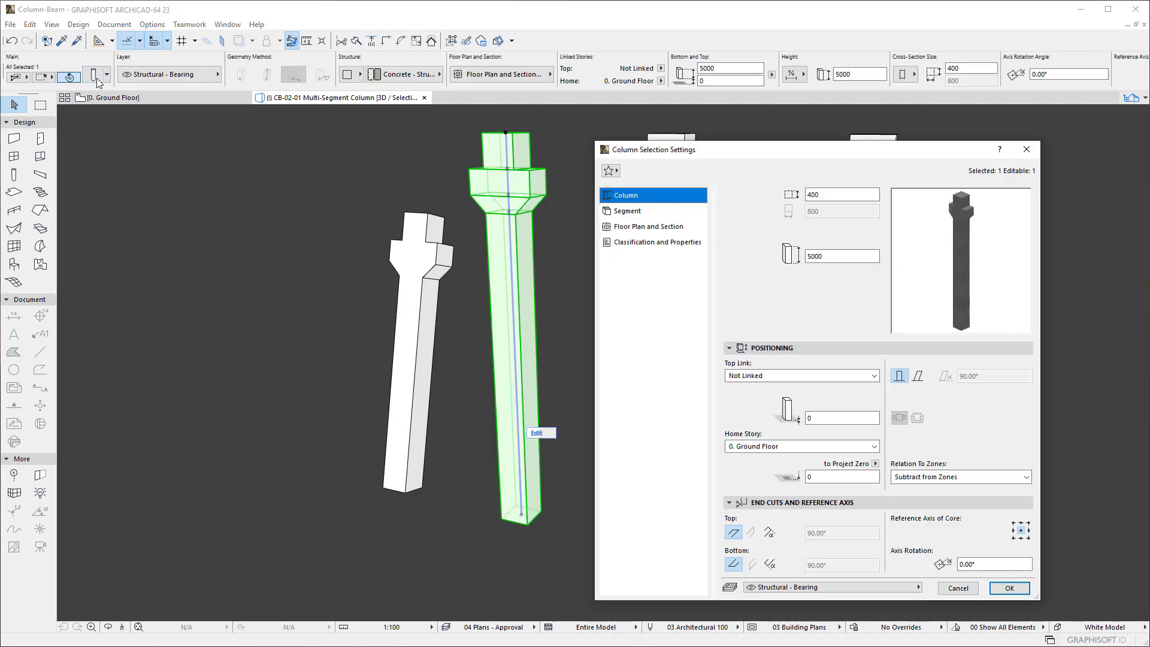
left_click(681, 212)
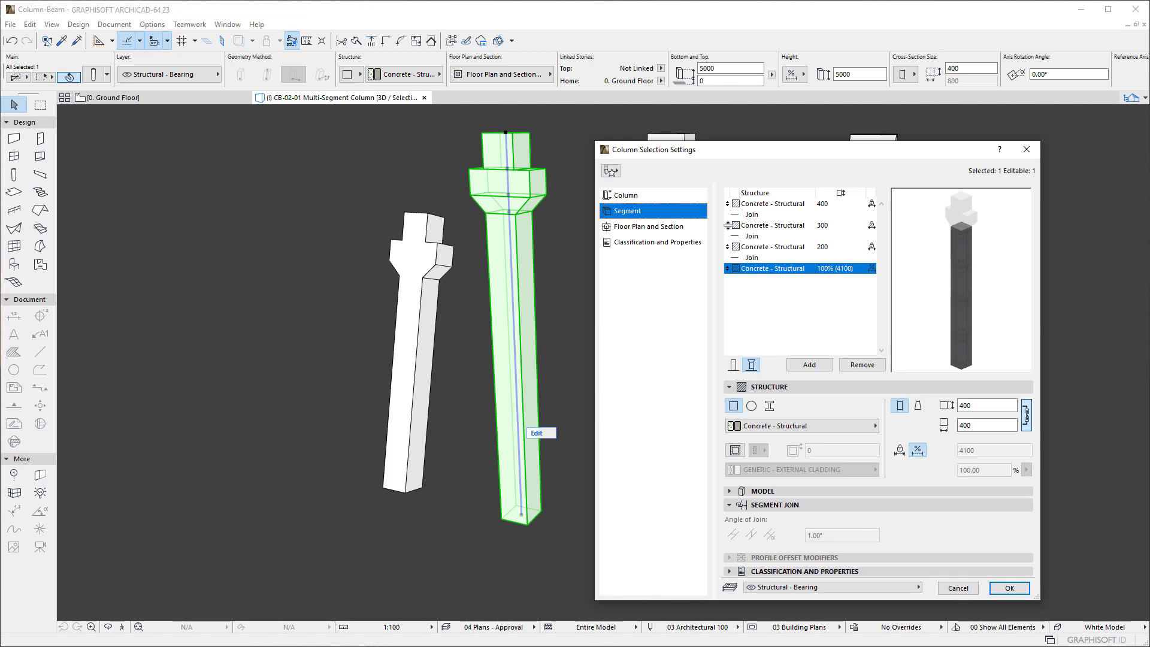
mouse_move(727, 225)
left_mouse_down()
mouse_move(733, 286)
mouse_move(725, 196)
mouse_move(727, 226)
left_mouse_up()
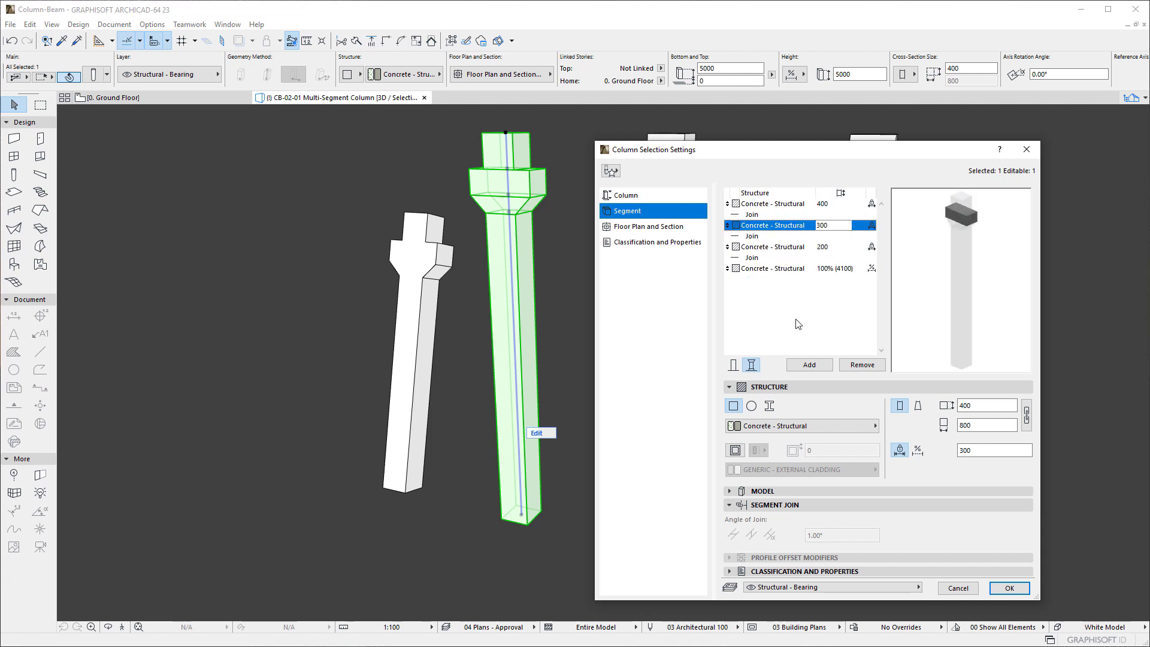
left_click(789, 247)
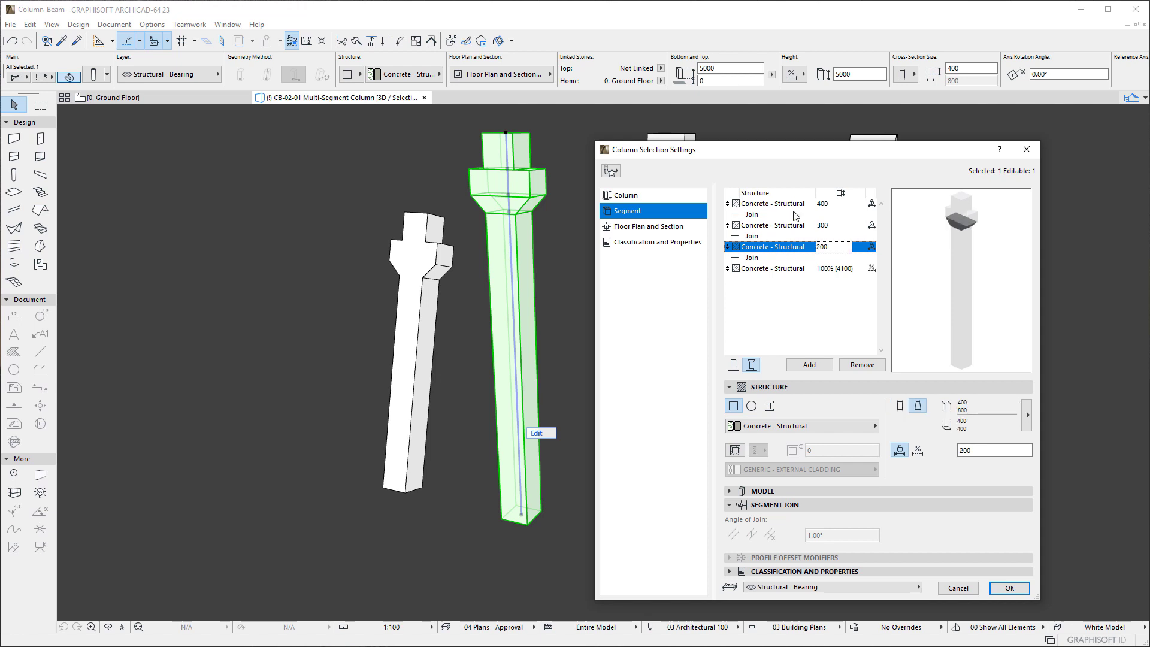
left_click(791, 205)
right_click(790, 206)
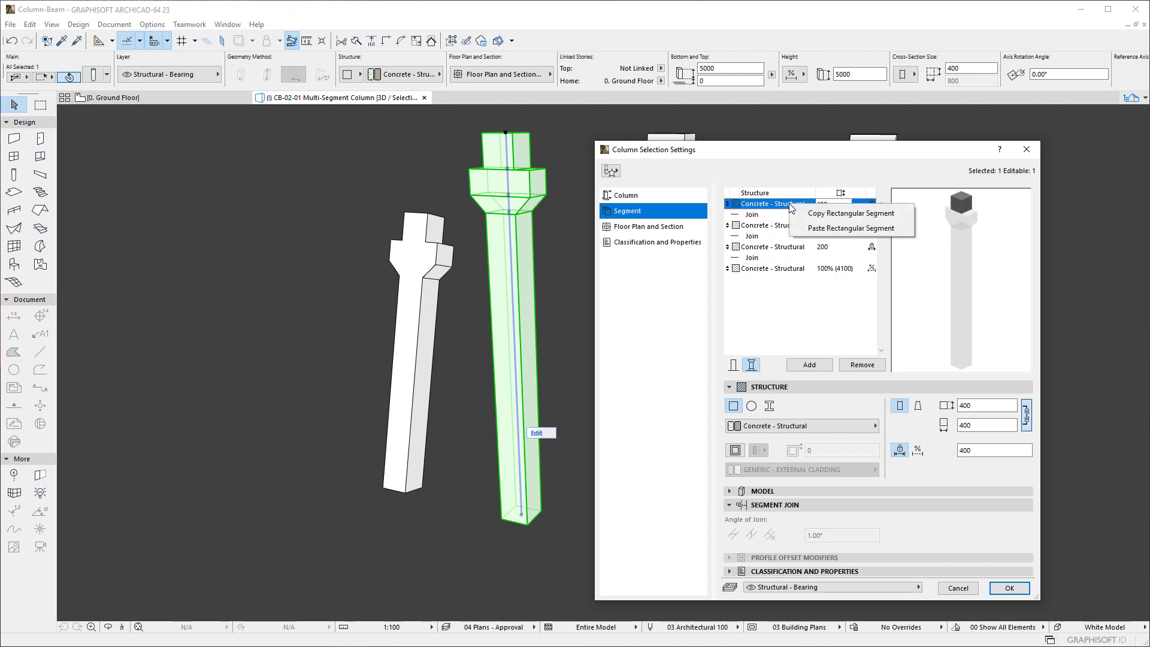
left_click(822, 214)
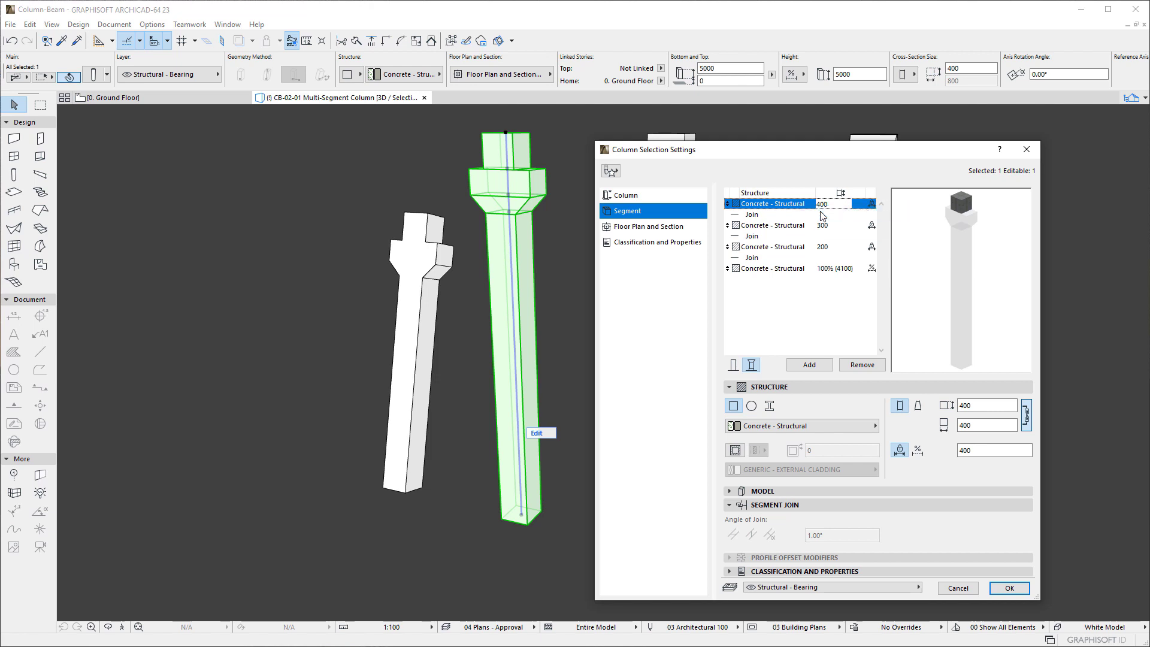
- Add three more segments to the second column below its tapered third segment
left_click(795, 249)
left_click(809, 365)
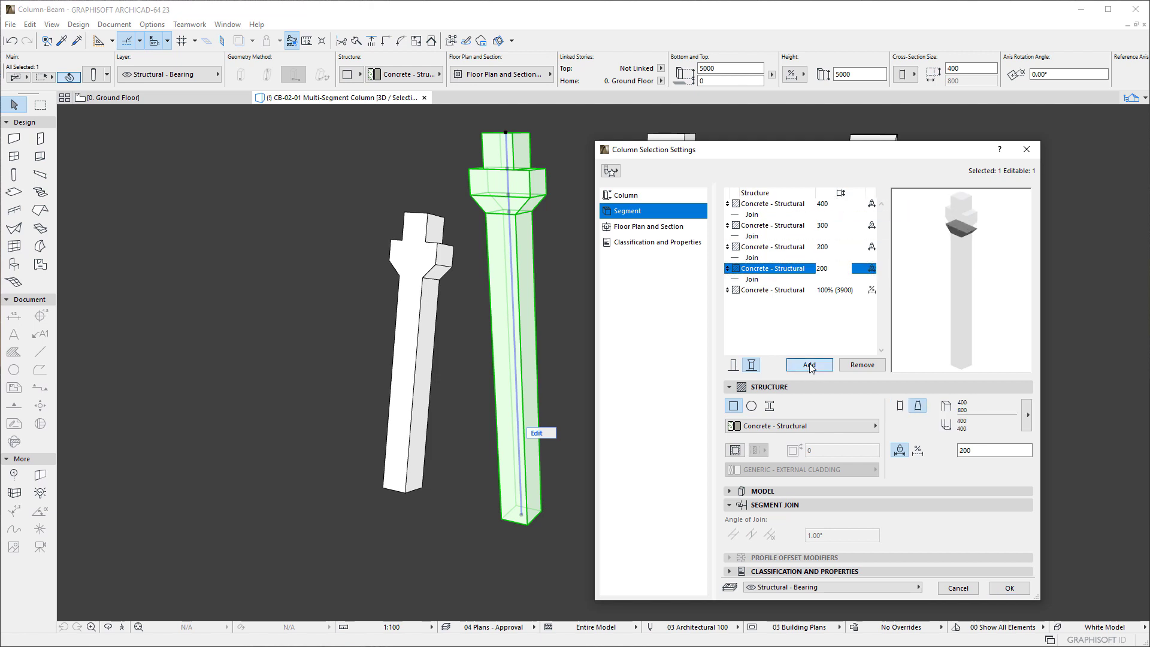
left_click(809, 365)
left_click(810, 365)
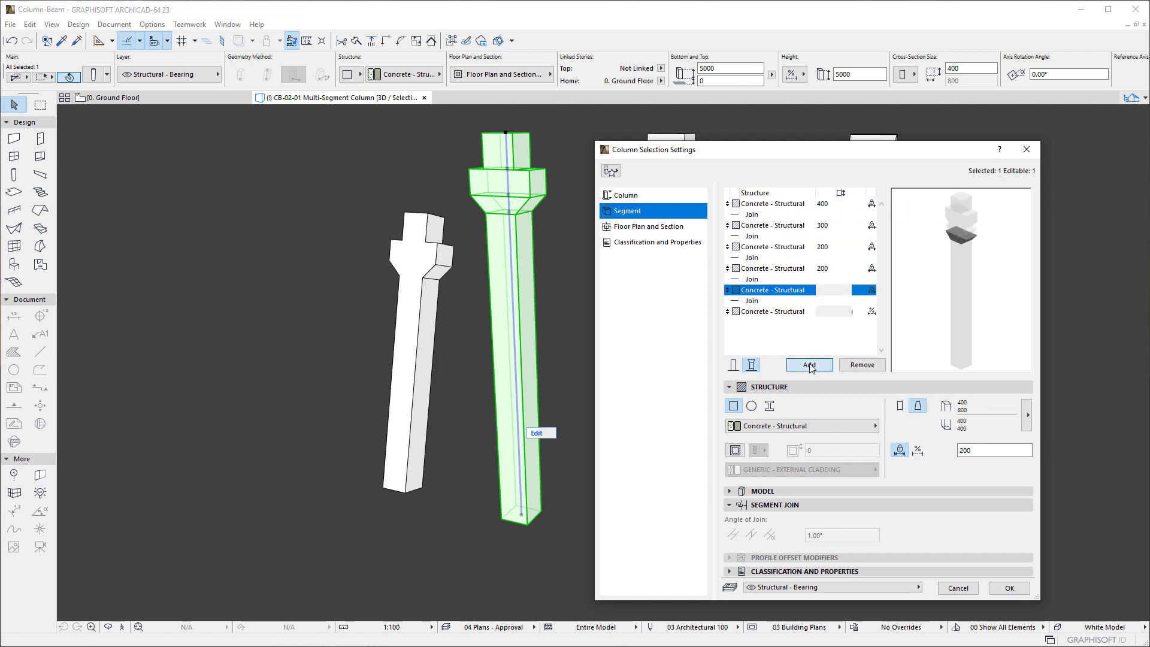
- Paste the copied rectangular segment onto the fourth segment and set that segment's length to 400
left_click(794, 271)
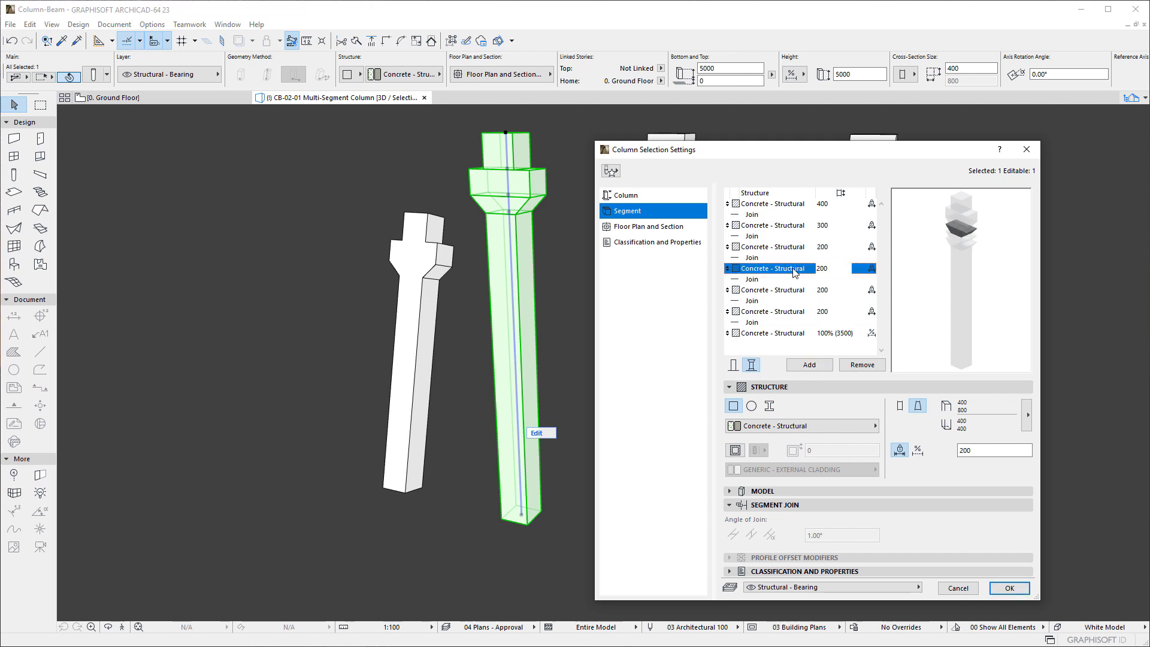
right_click(795, 271)
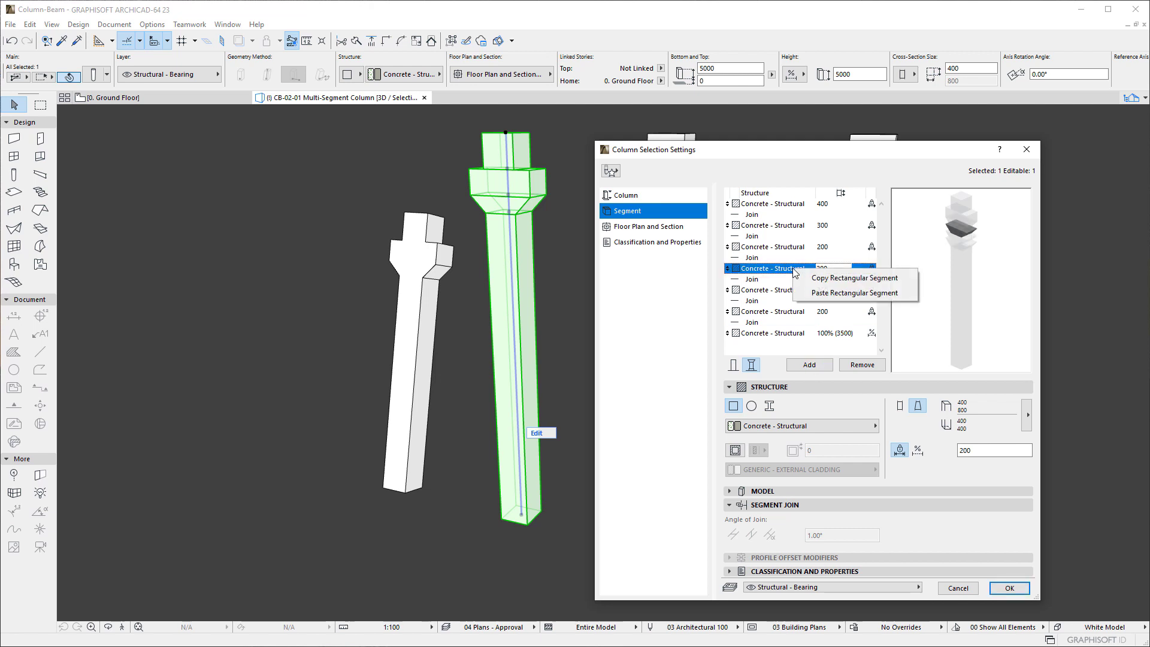
left_click(825, 294)
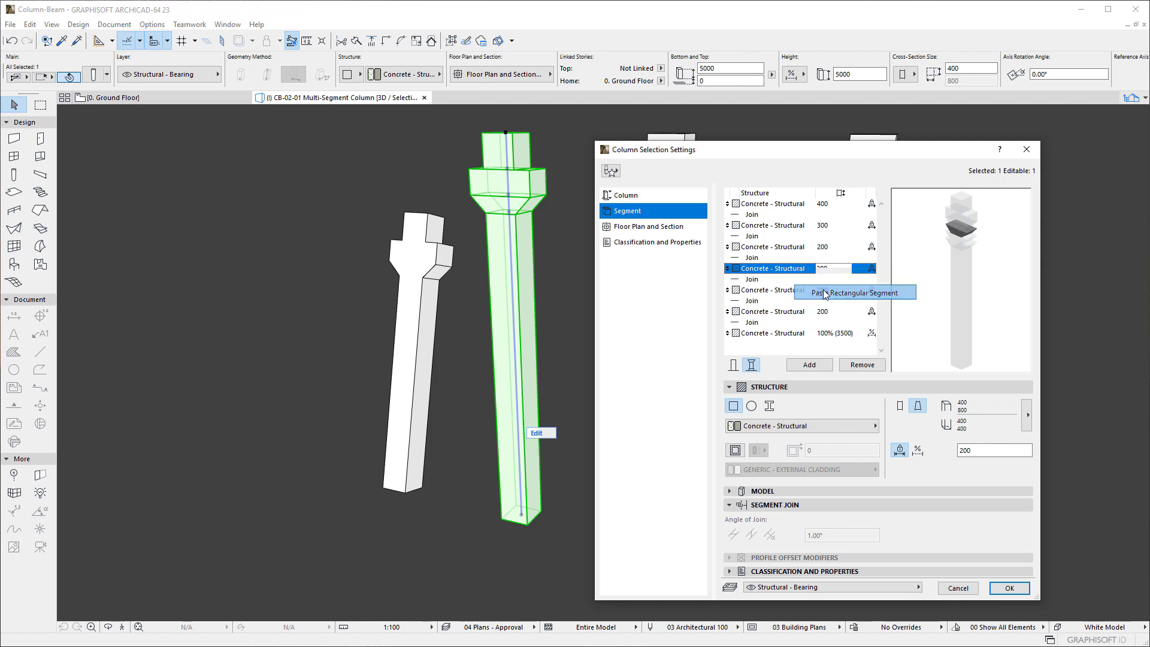
left_click(829, 271)
type("400")
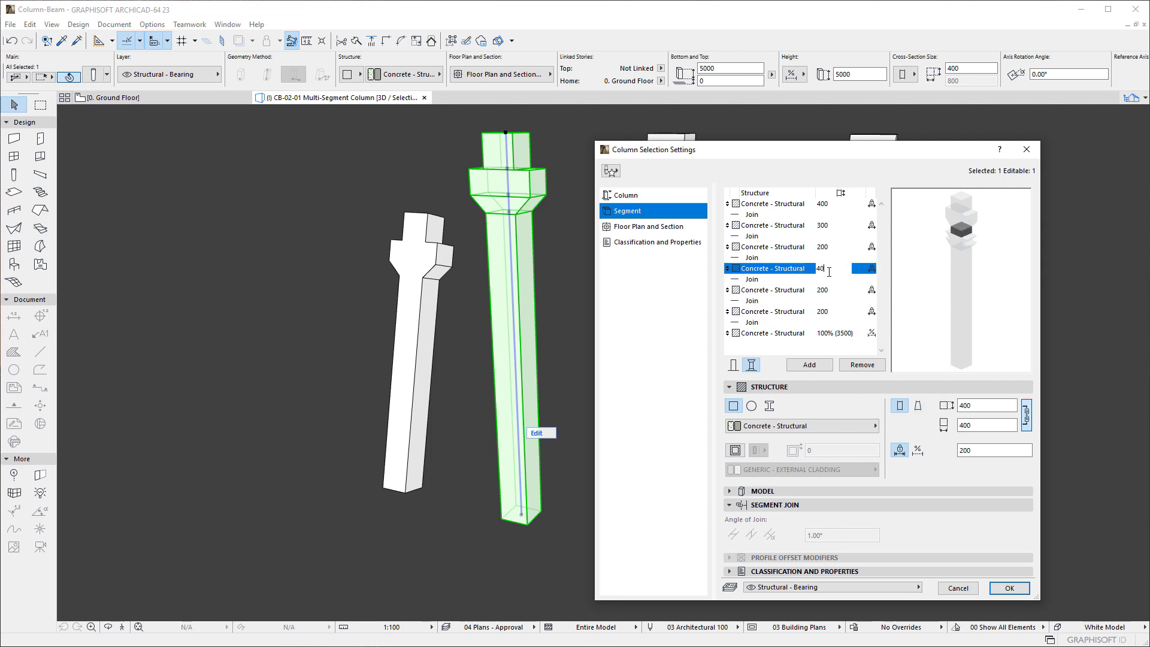
- Copy the wide second segment onto the fifth segment with a length of 300, apply the settings and deselect the column
left_click(789, 231)
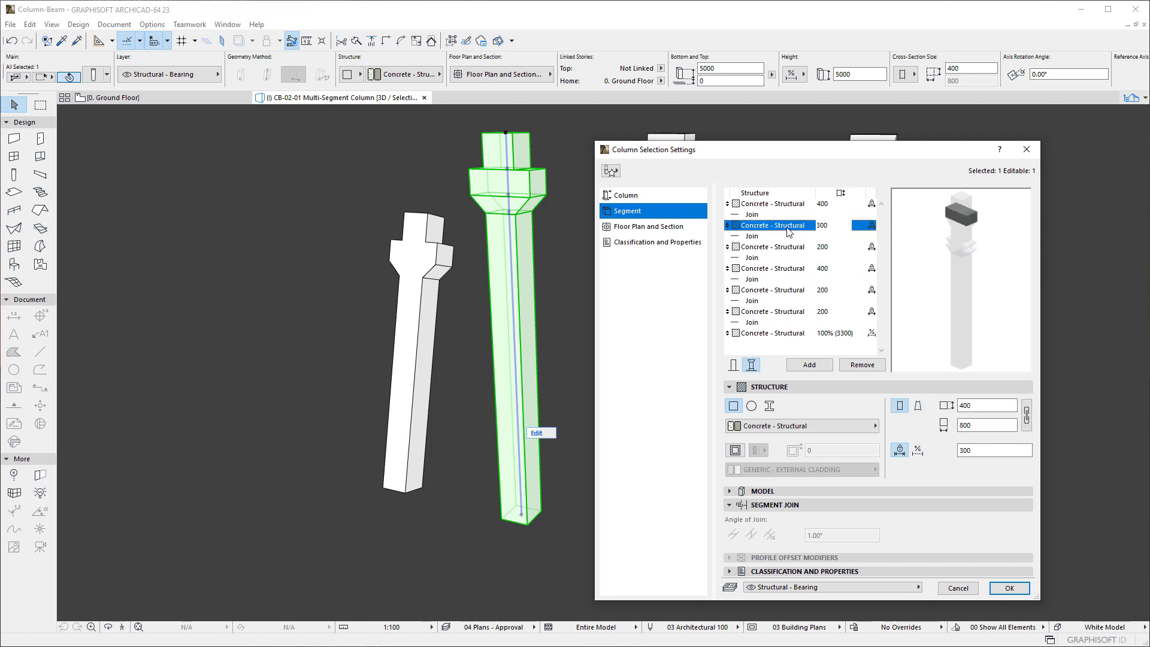
right_click(788, 231)
left_click(806, 235)
left_click(792, 292)
right_click(791, 292)
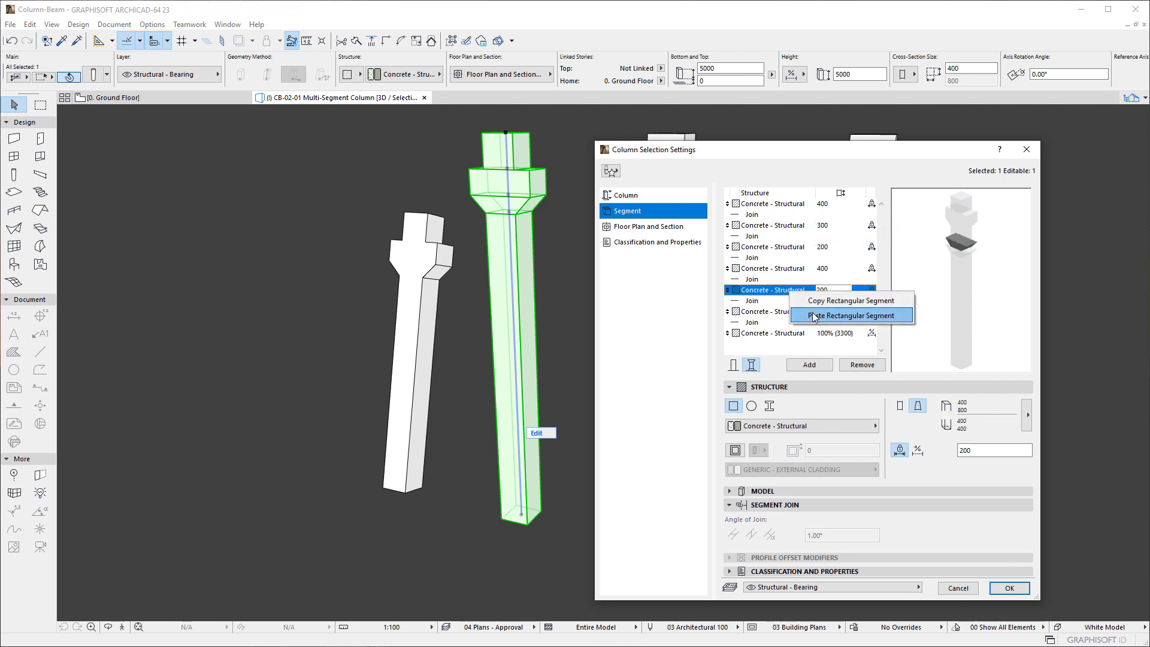
left_click(815, 316)
left_click(832, 289)
type("30")
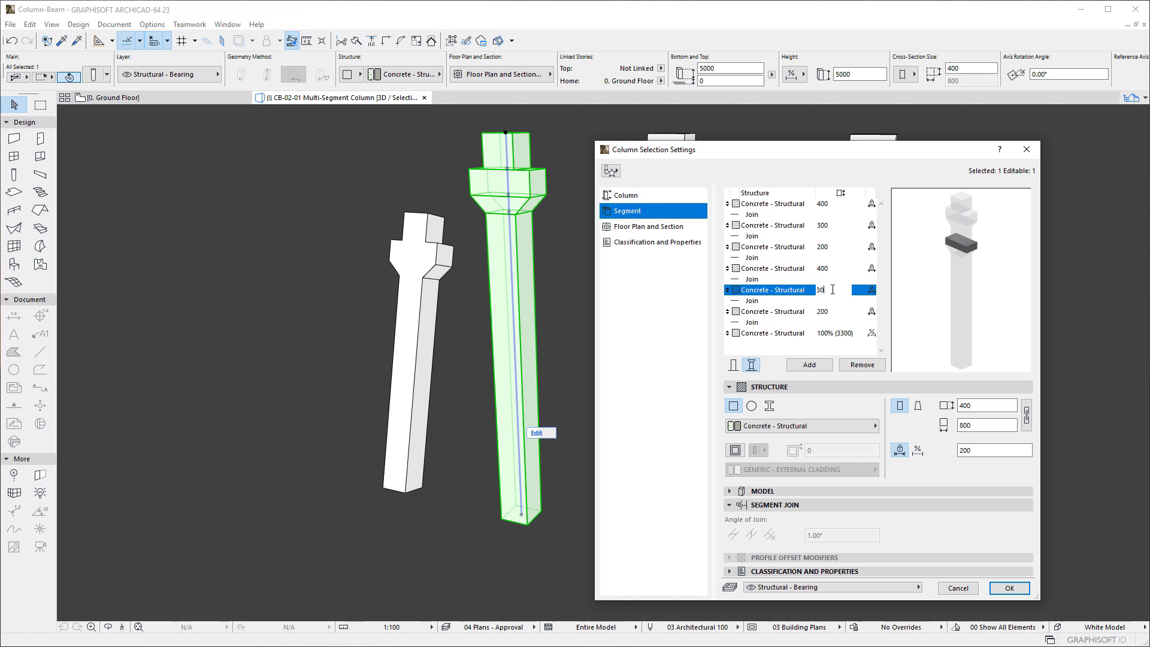
left_click(1018, 587)
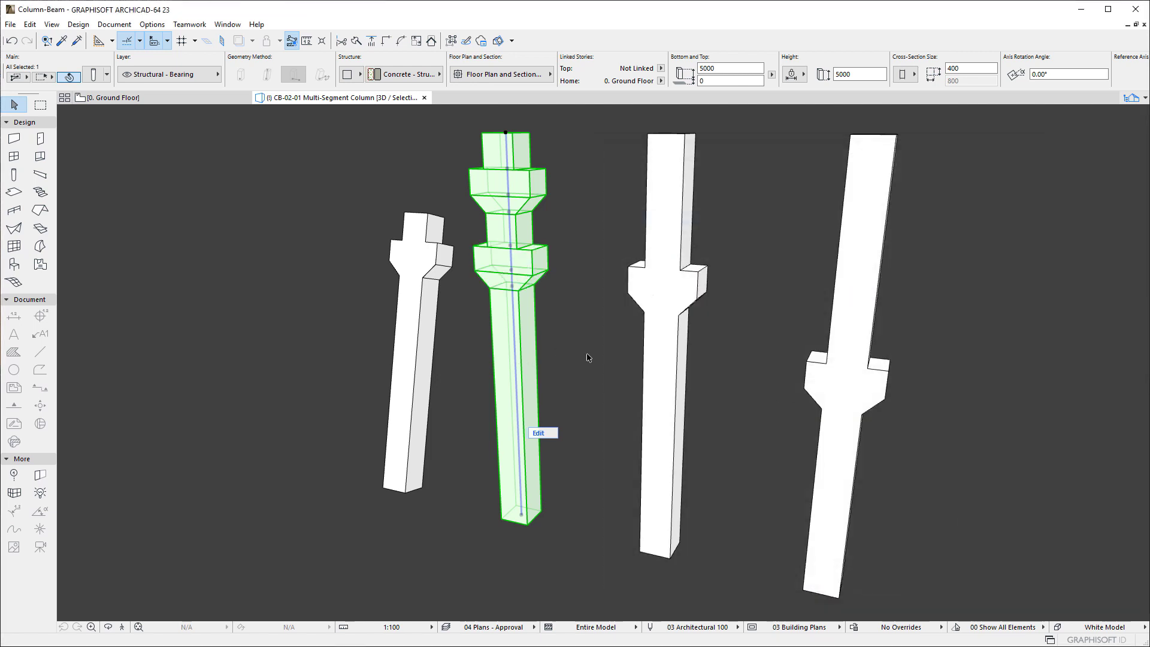
key("Escape")
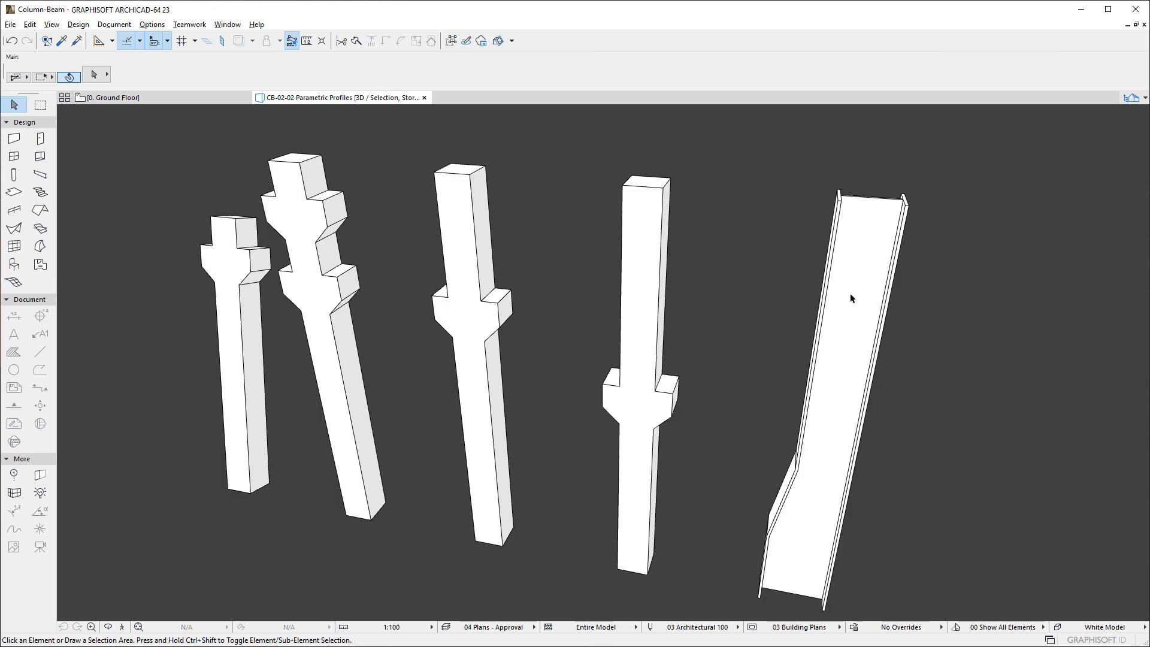
- Open the steel column's segment settings, review the available profiles and show the bottom segment's profile offset modifiers
left_click(851, 297)
left_click(92, 75)
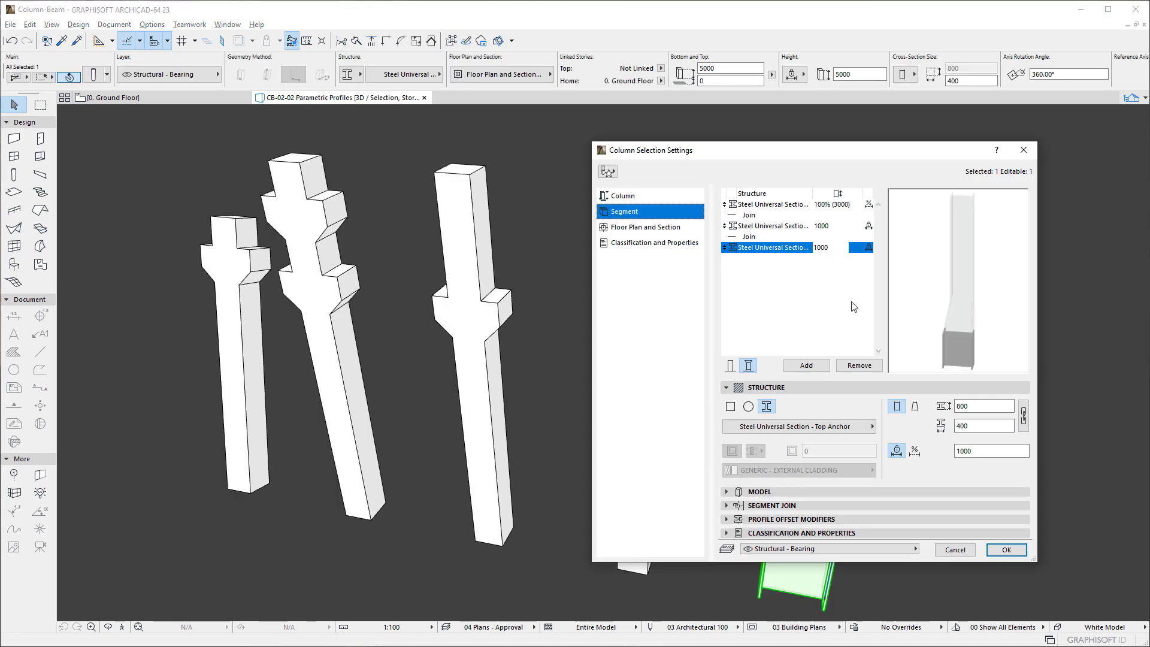
left_click(790, 247)
left_click(862, 429)
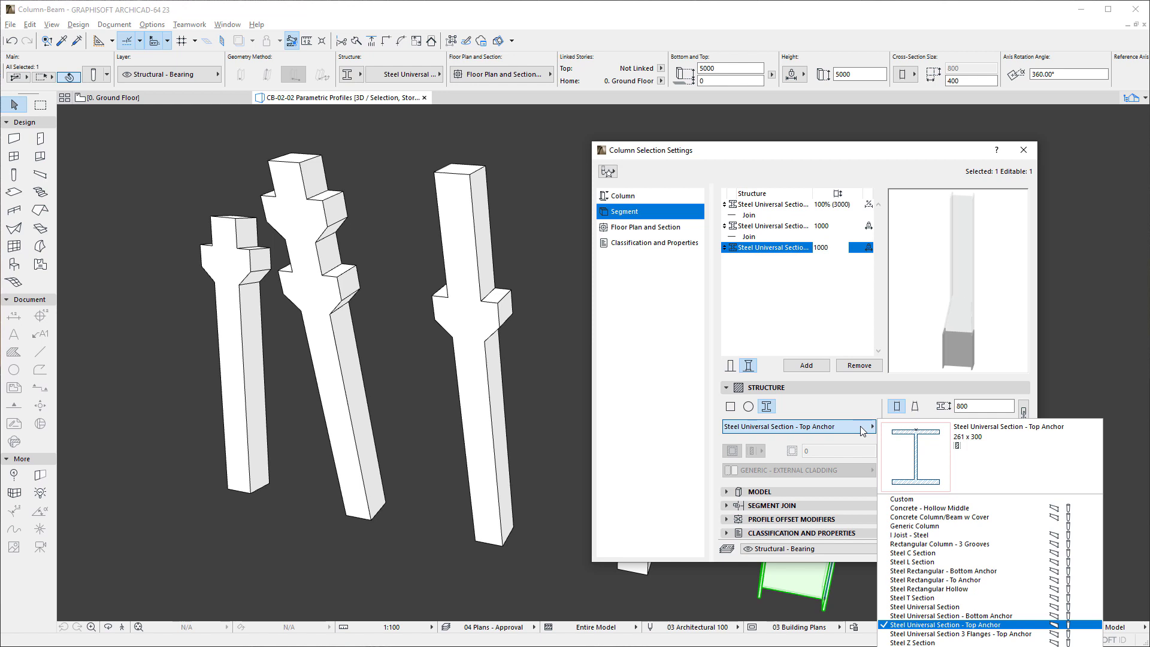
left_click(862, 429)
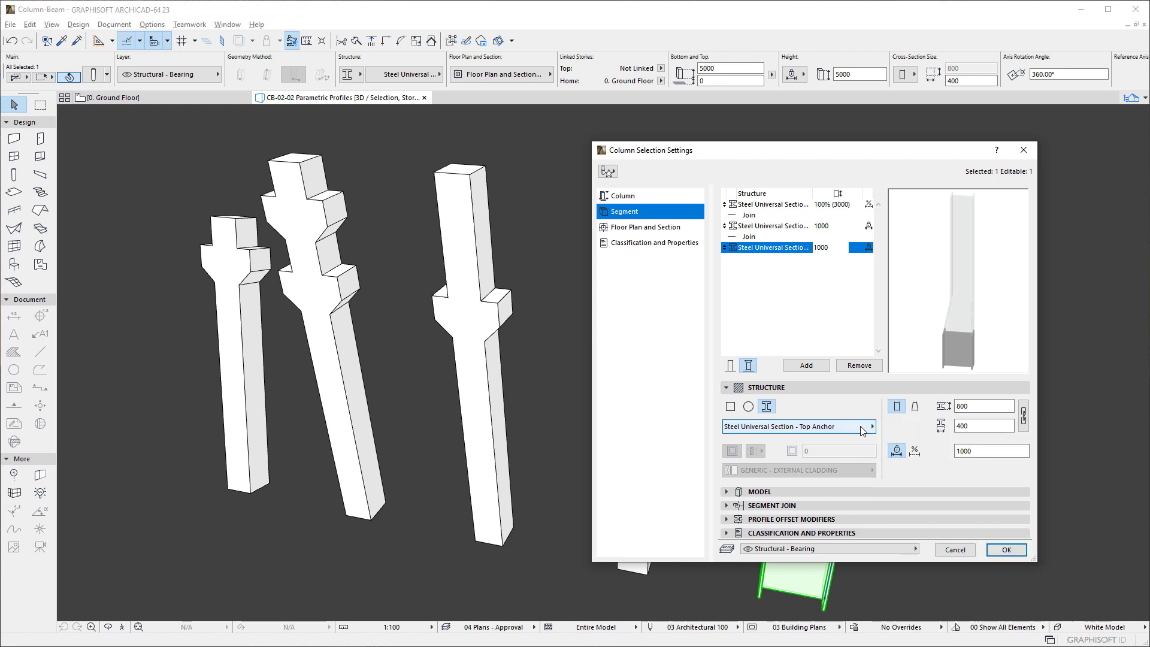
left_click(885, 519)
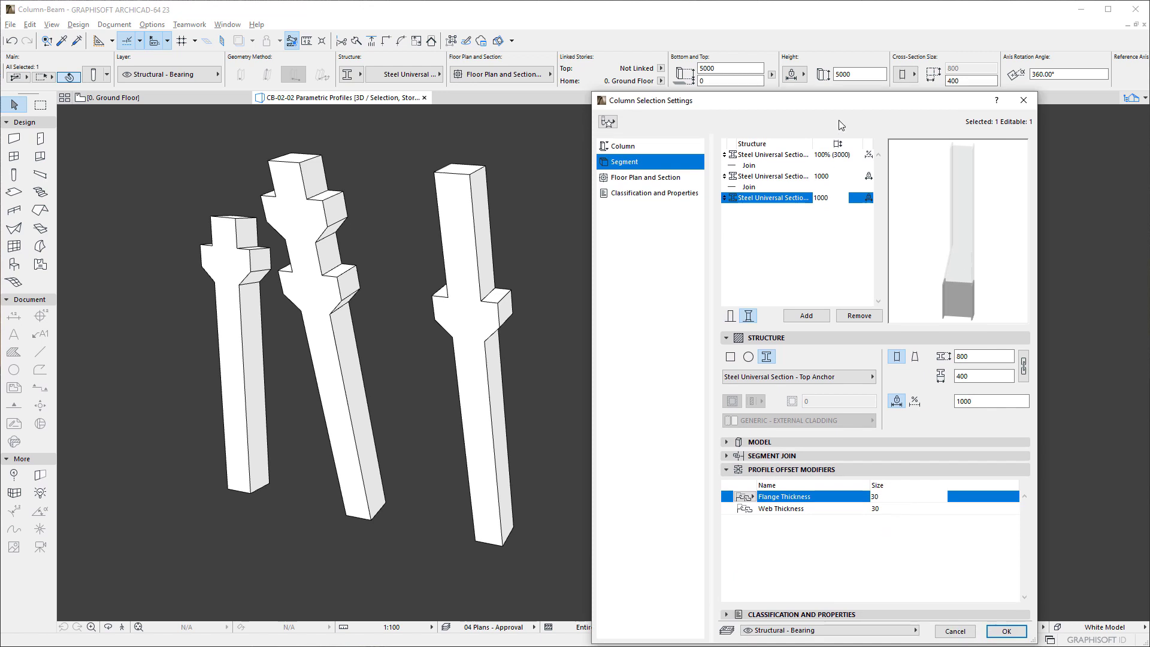
left_click_drag(843, 94, 846, 163)
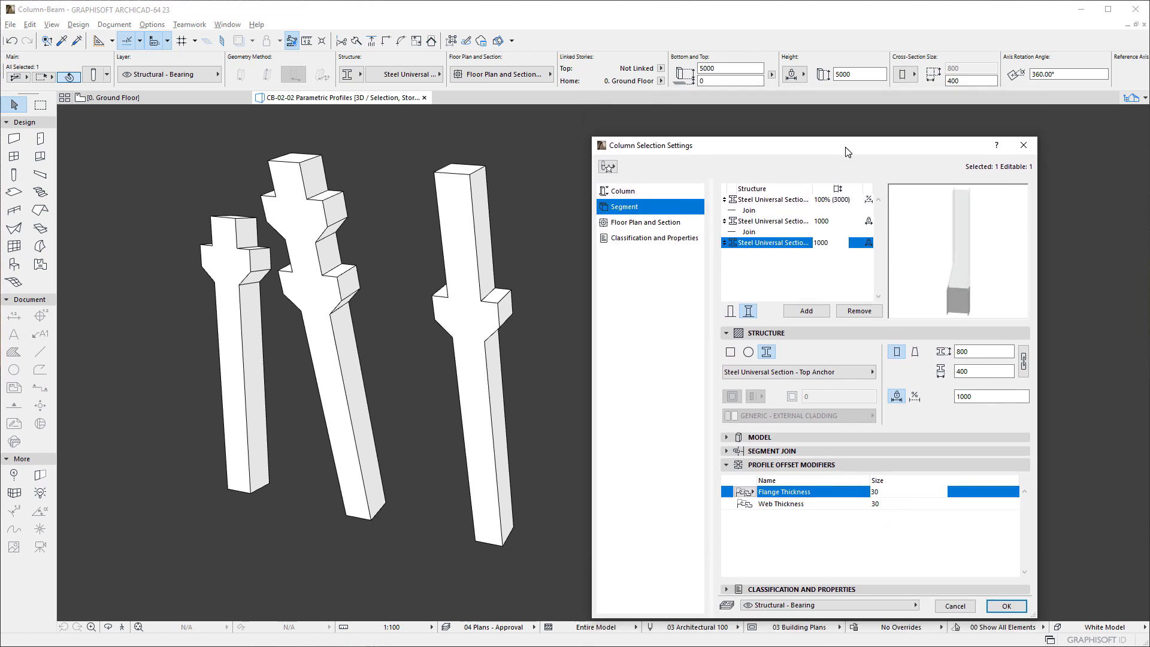
- Set the flange thickness of the steel column's top segment to 50
left_click(887, 492)
type("50")
left_click(779, 202)
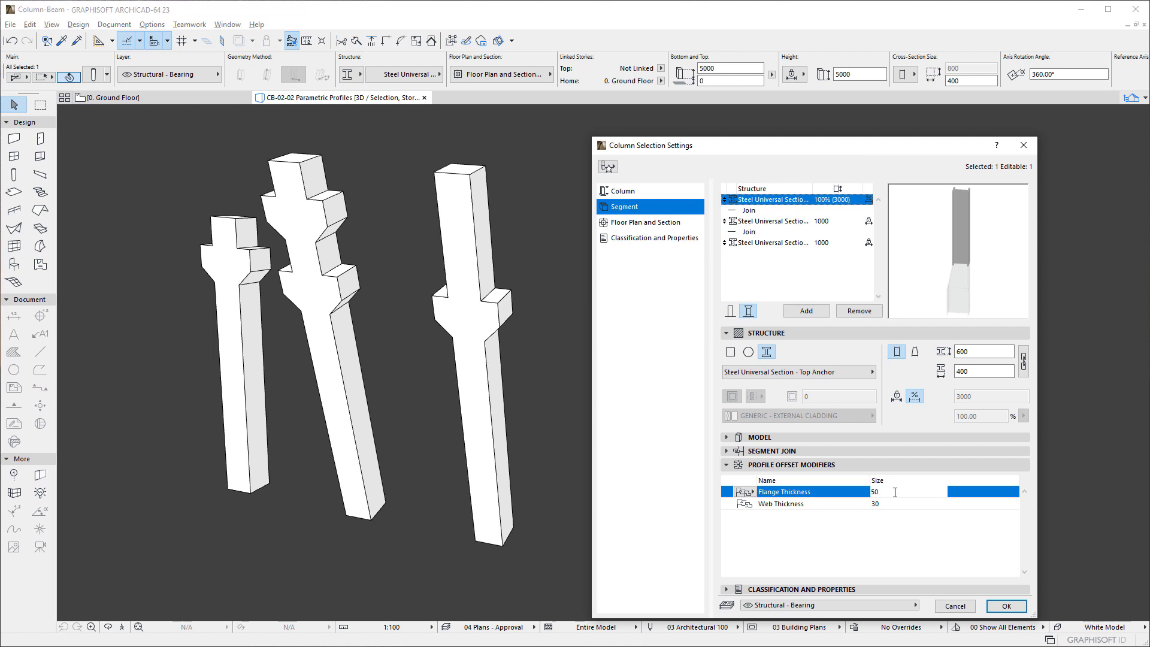
- Set the tapered middle segment's flange thickness to 50 at both its top and bottom
left_click(785, 224)
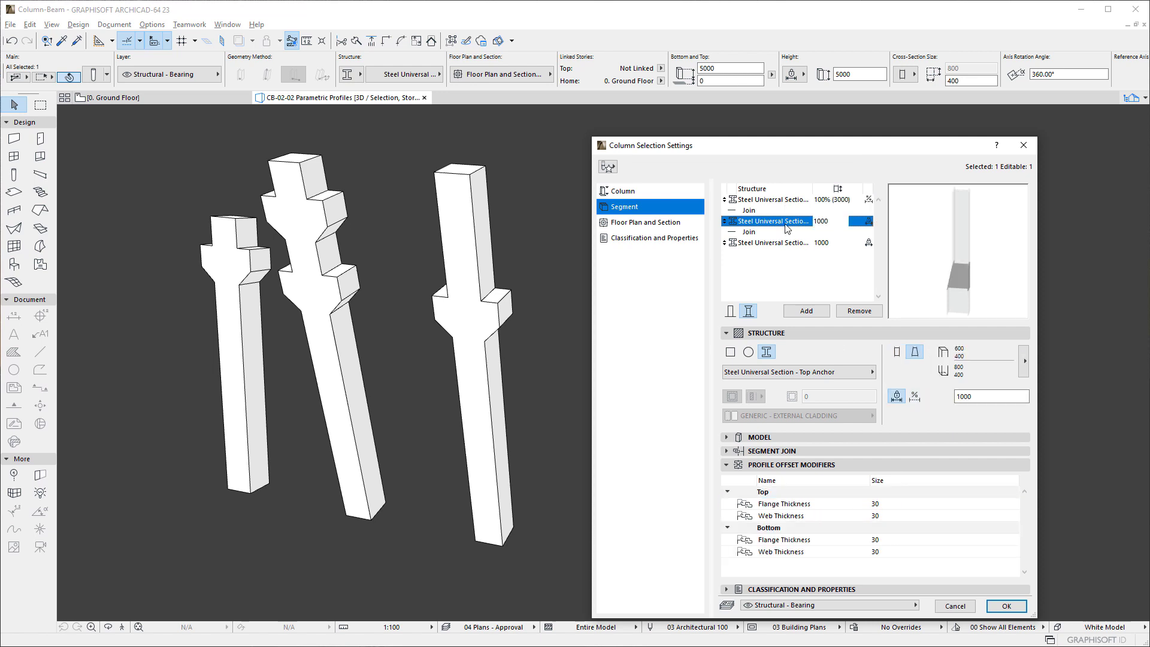
left_click(903, 506)
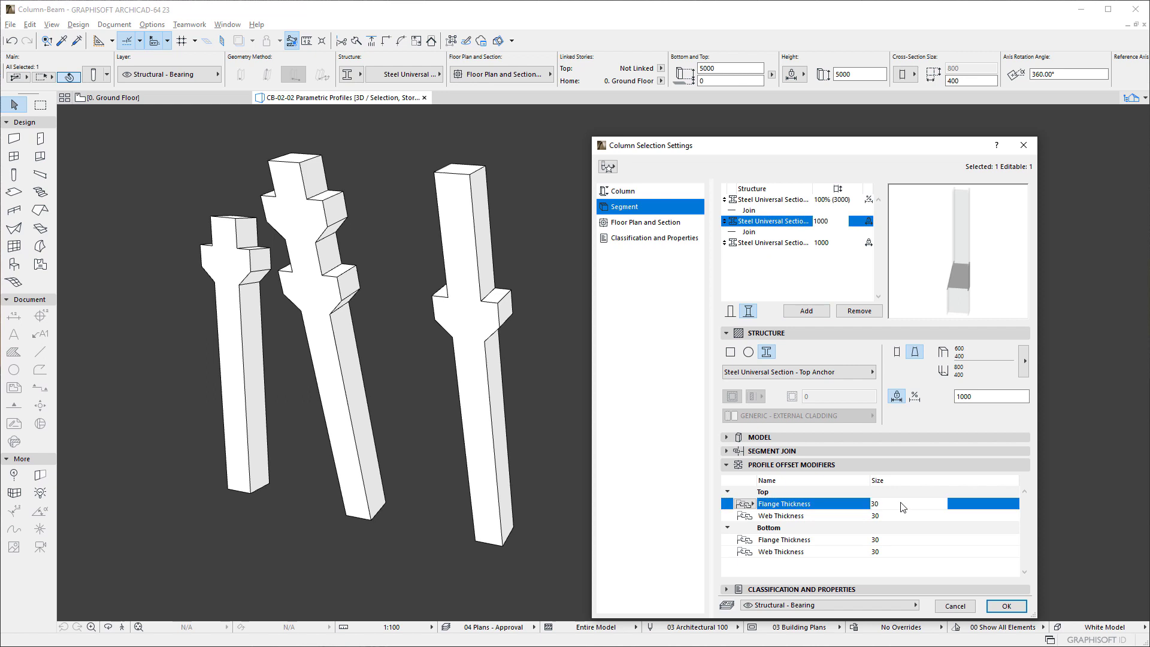
double_click(902, 503)
type("50")
left_click(899, 539)
double_click(900, 540)
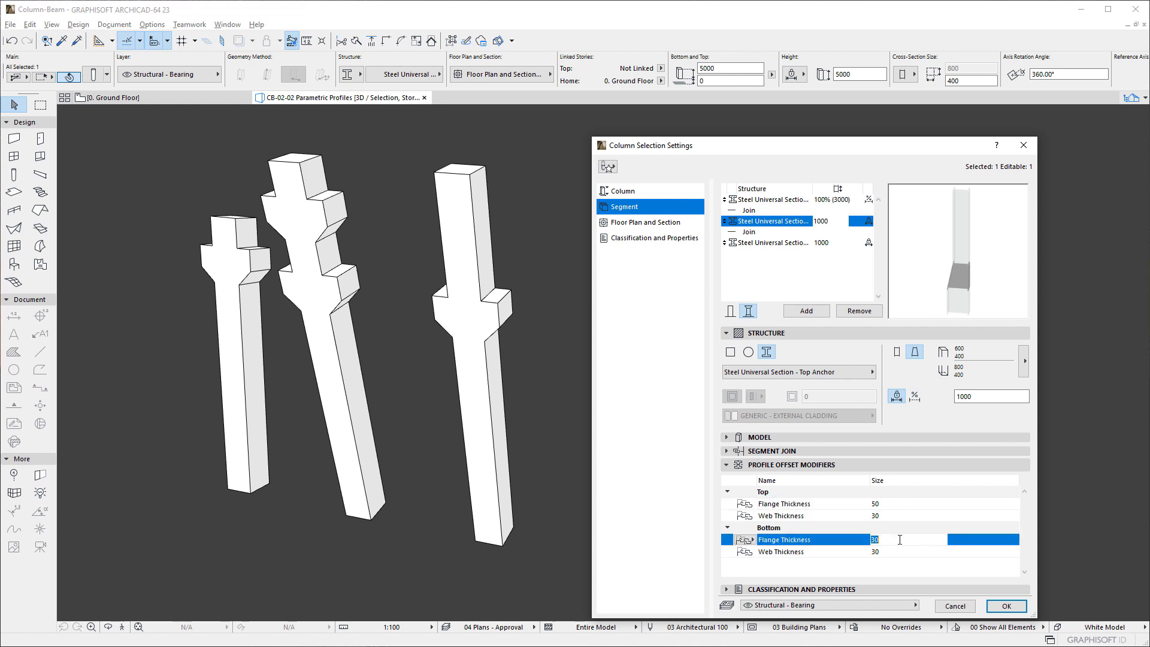
type("50")
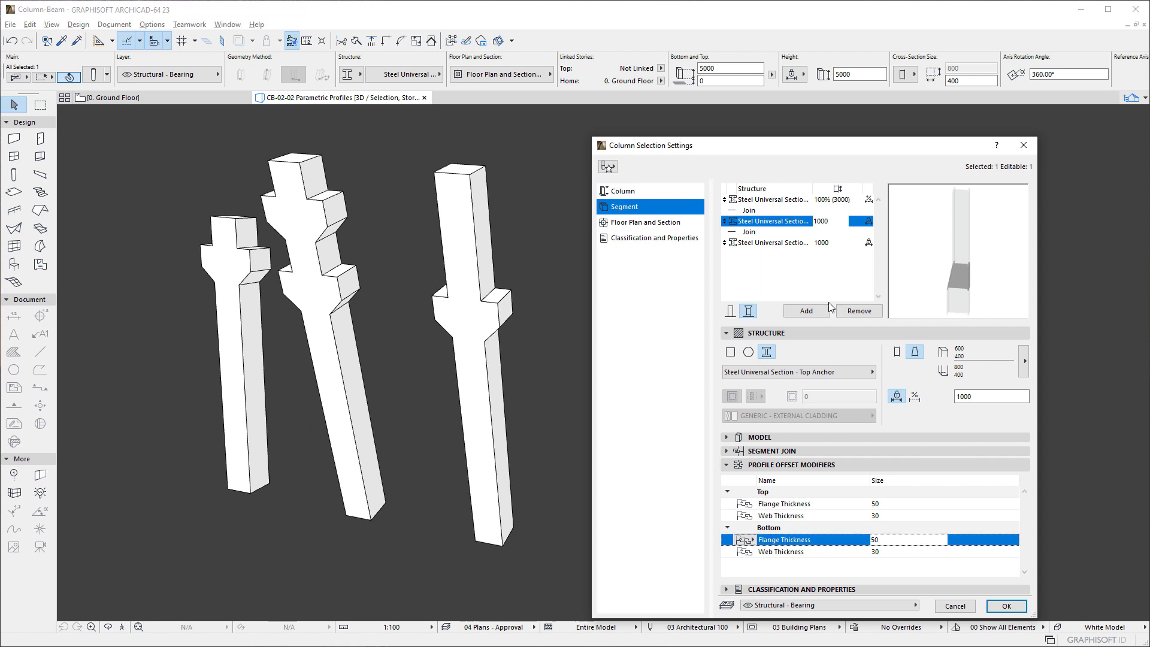
- Set the bottom segment's flange thickness to 50, apply the settings and deselect the steel column
left_click(779, 201)
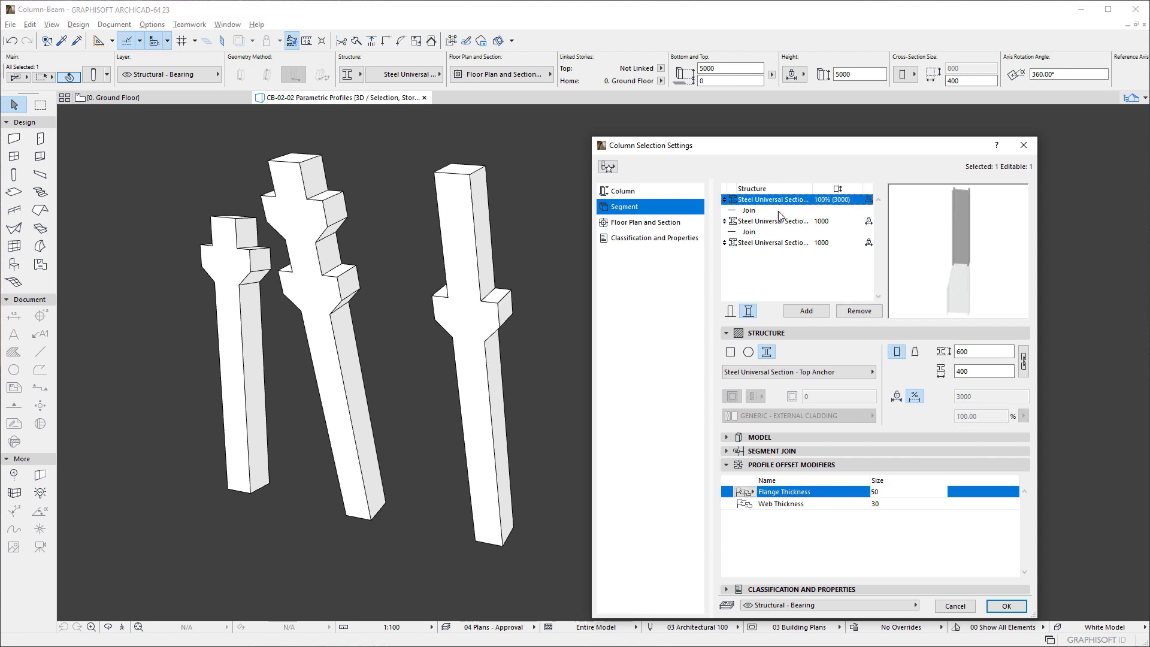
left_click(781, 222)
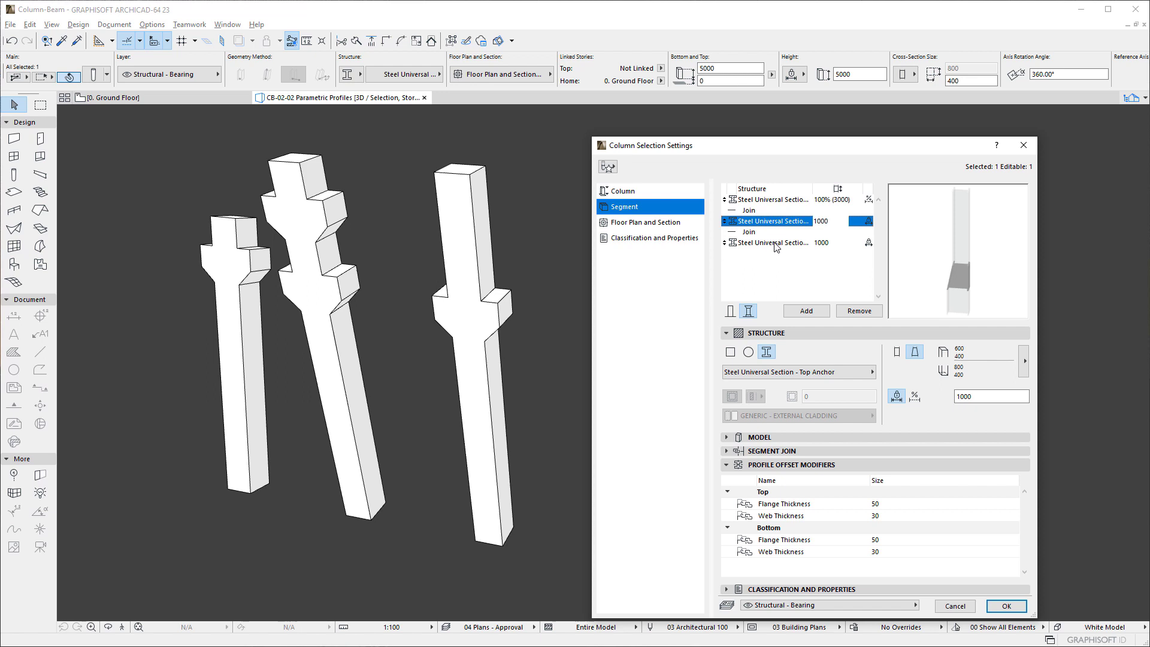
left_click(777, 244)
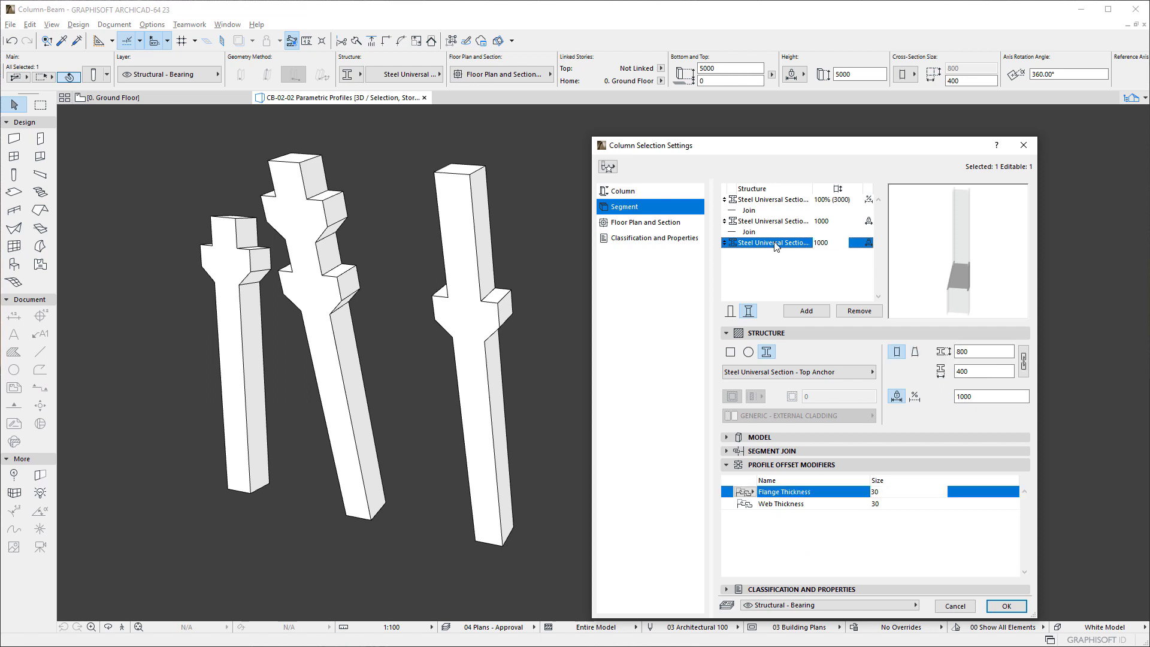
left_click(898, 492)
type("5")
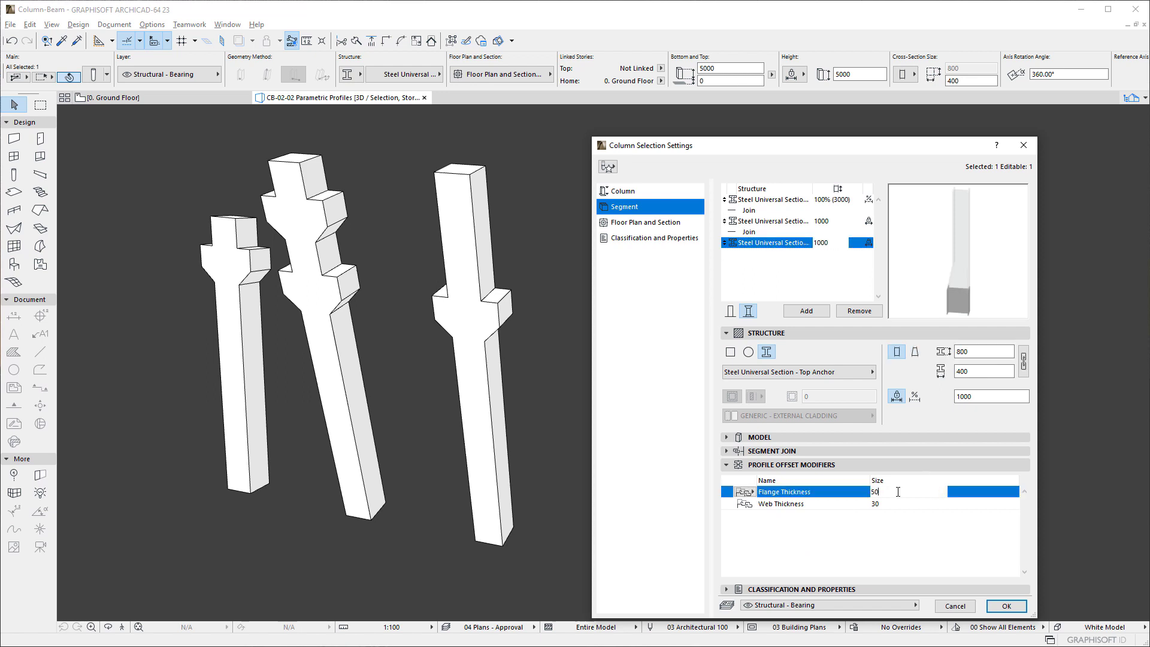
left_click(1018, 611)
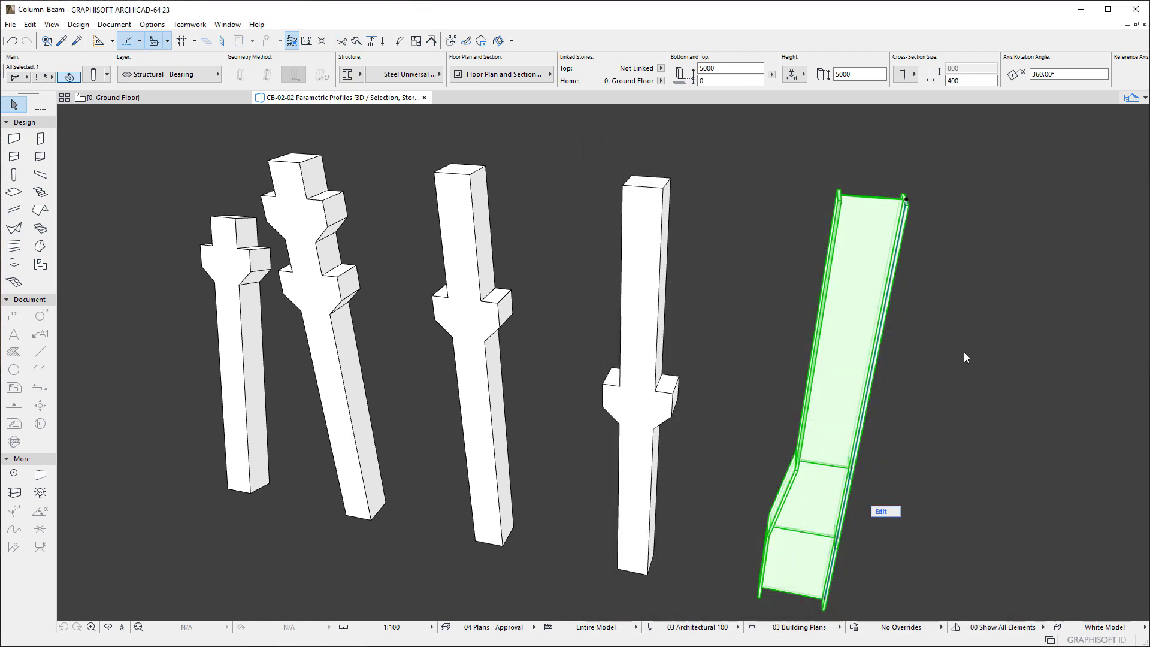
left_click(961, 315)
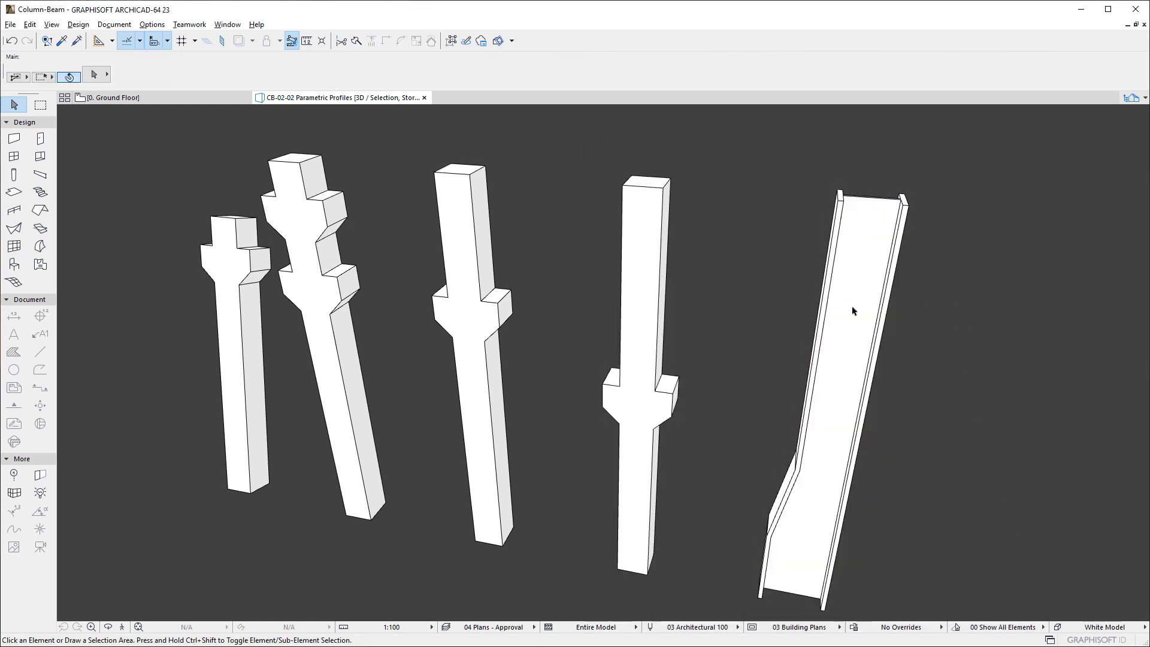
- Save the complete settings of the column with two corbels as a new column favorite named "Precast Column with Double Corbel"
left_click(331, 223)
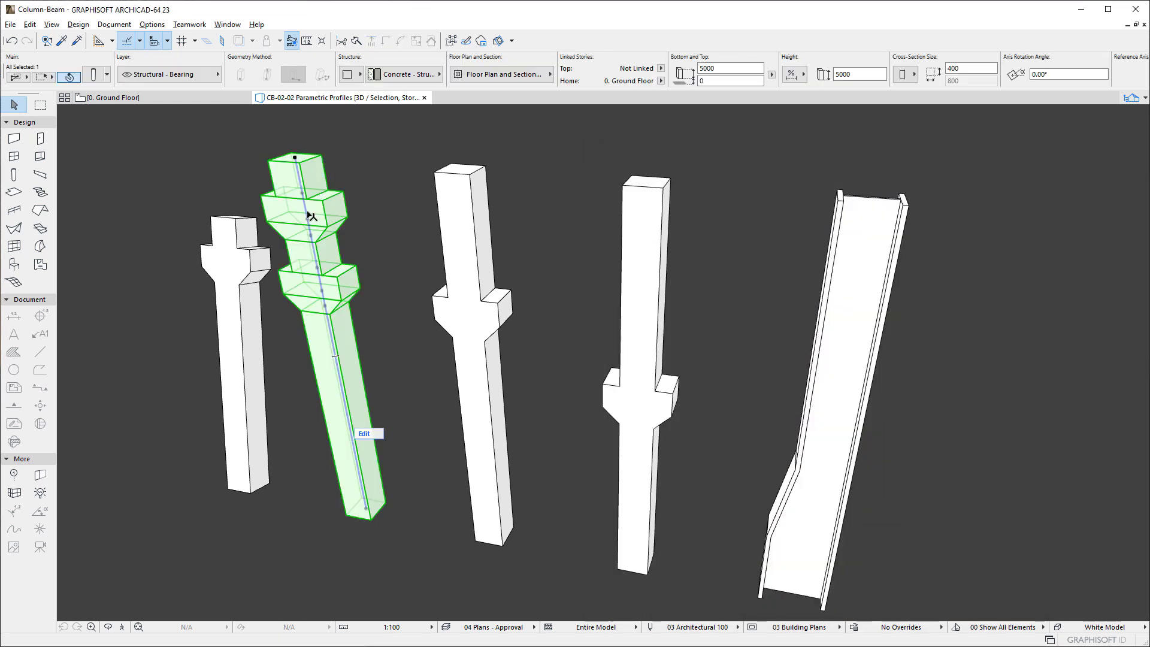
left_click(92, 75)
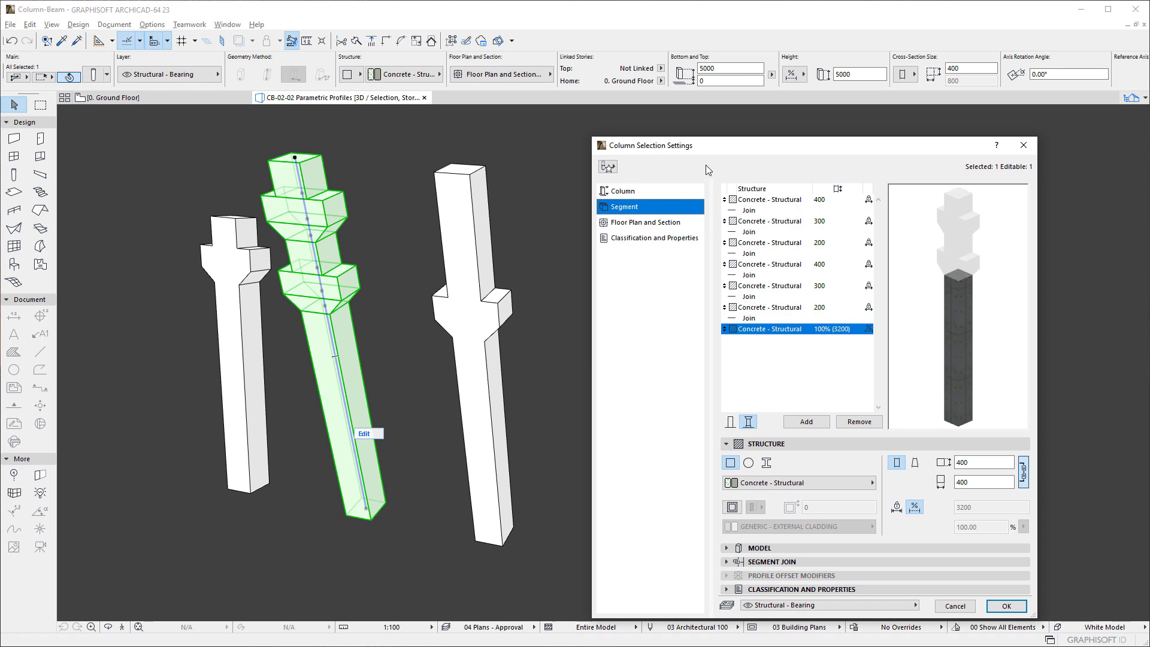
left_click(650, 190)
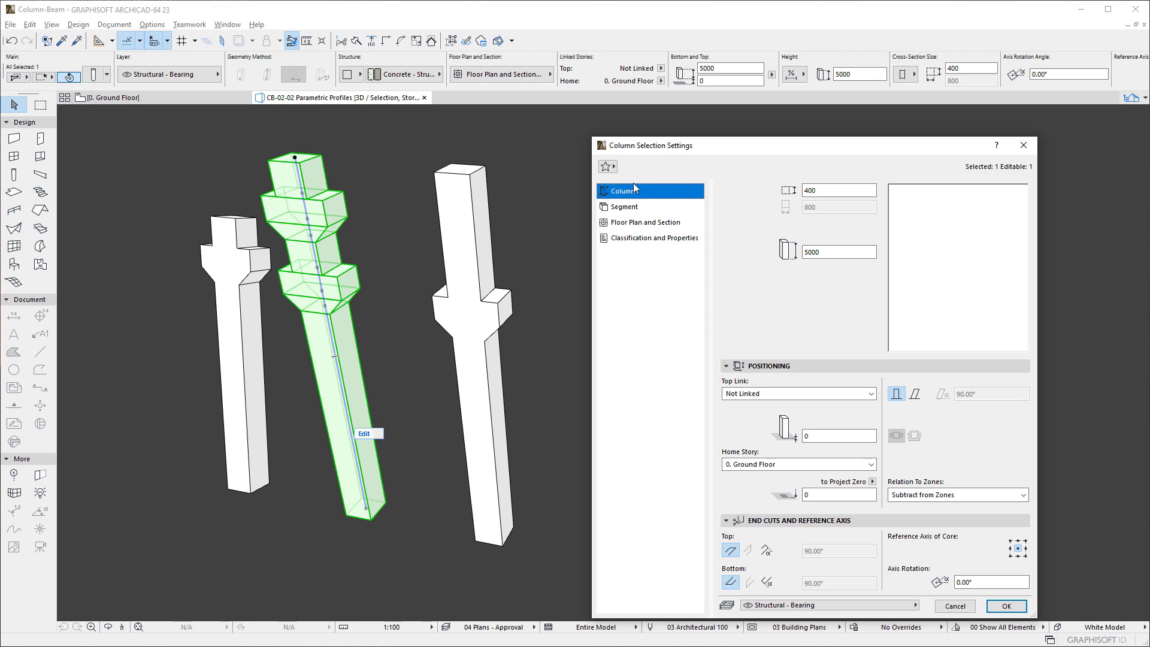
left_click(608, 168)
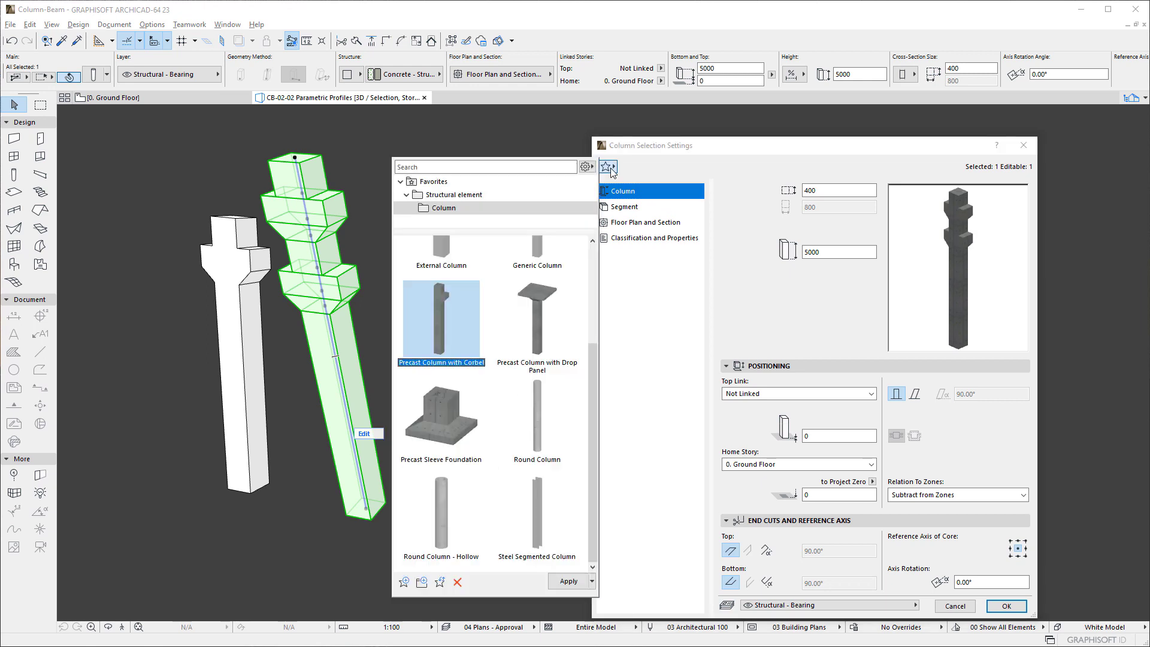
left_click(404, 583)
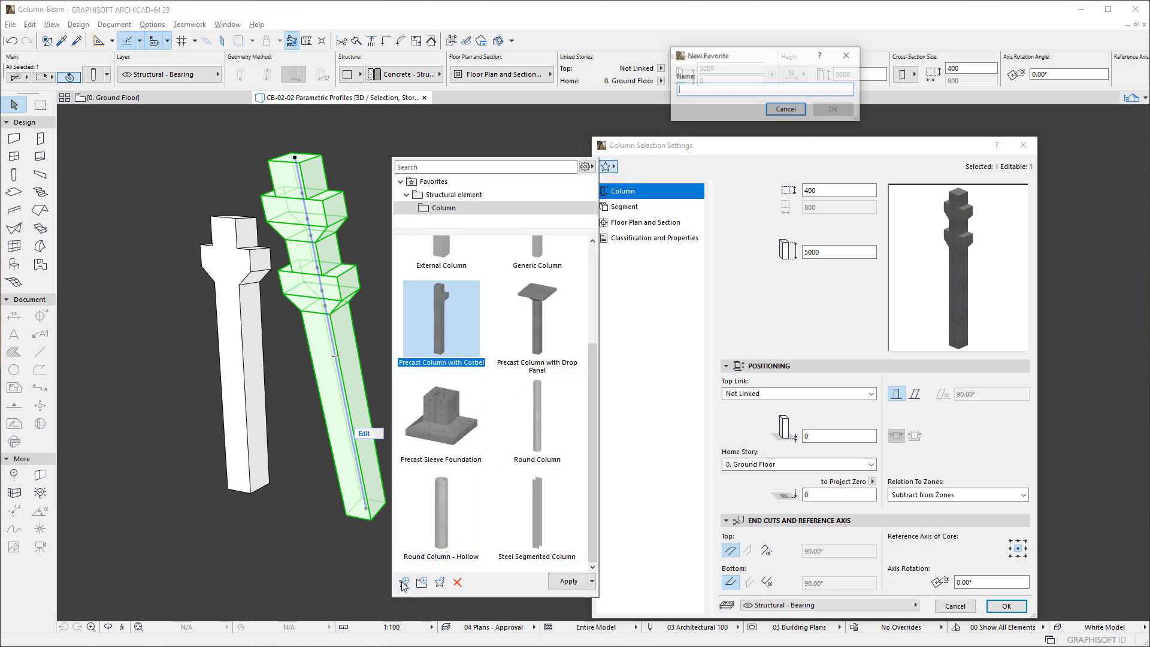
type("Precast Column with Corbel")
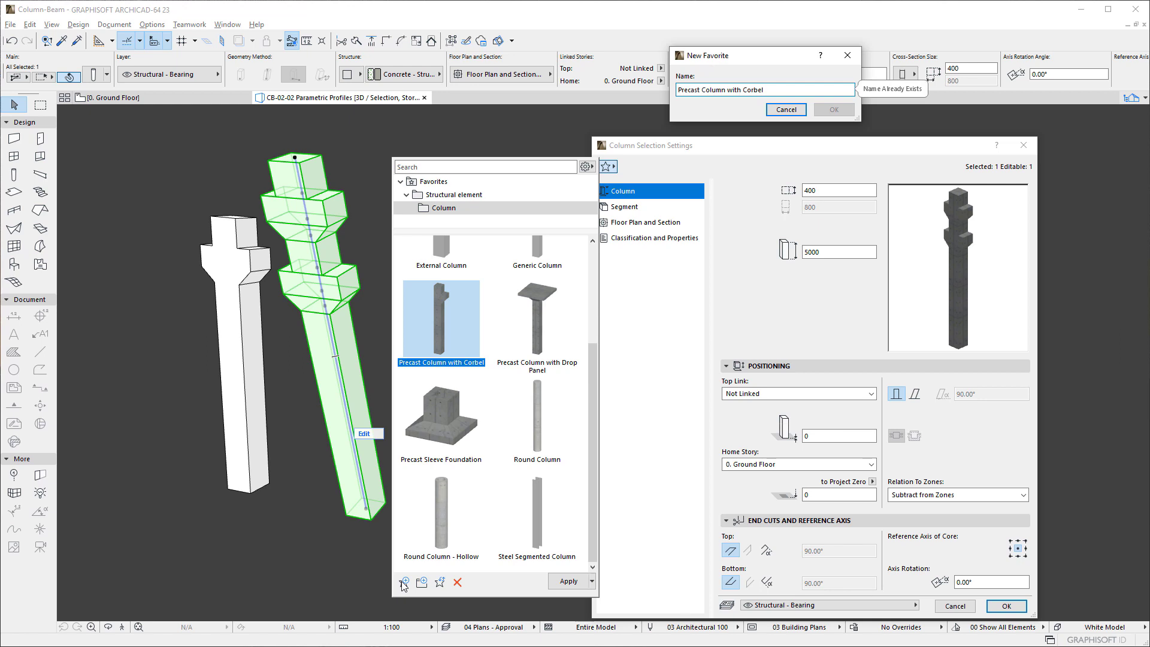
key("ctrl+Left")
type("Double")
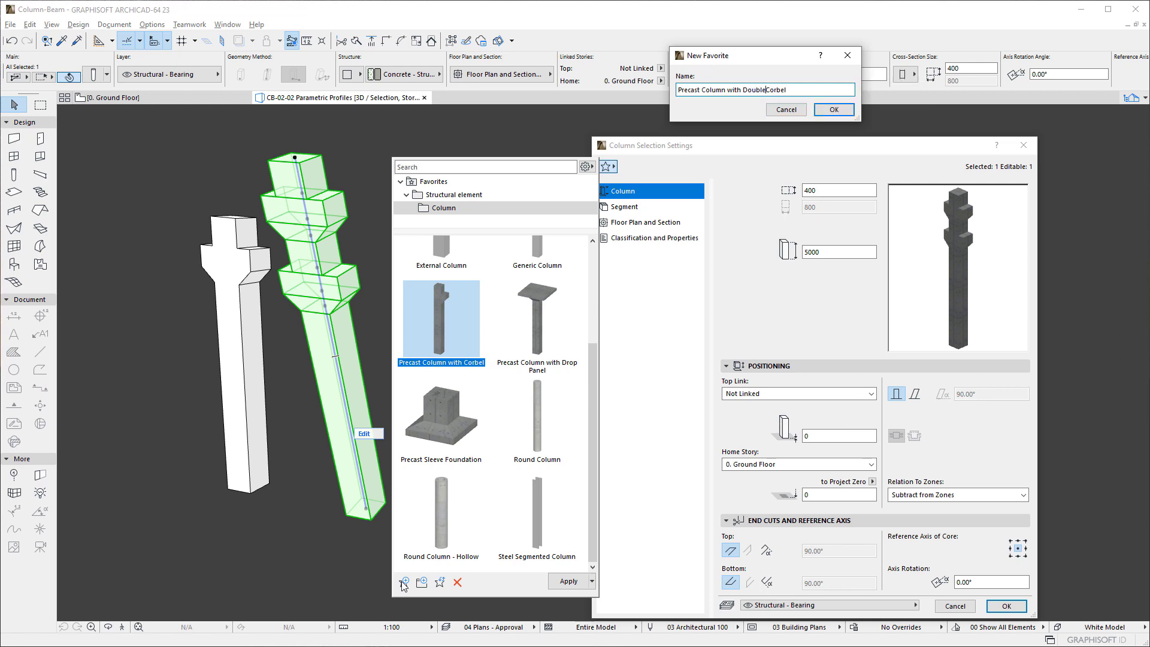
key("Return")
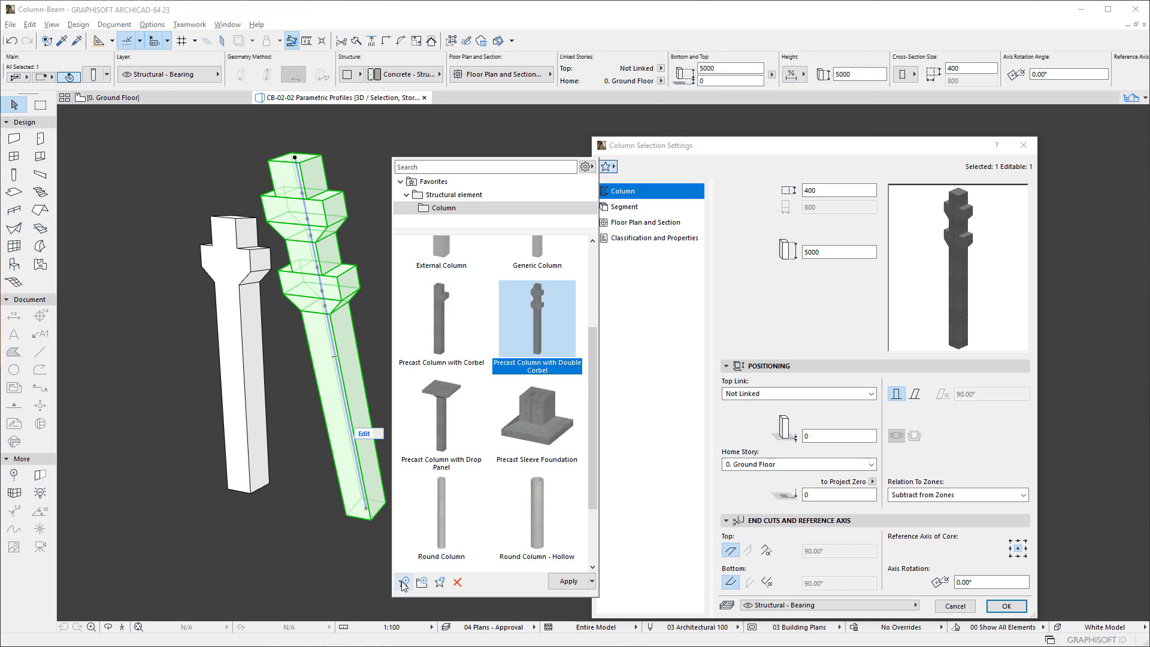
left_click(607, 166)
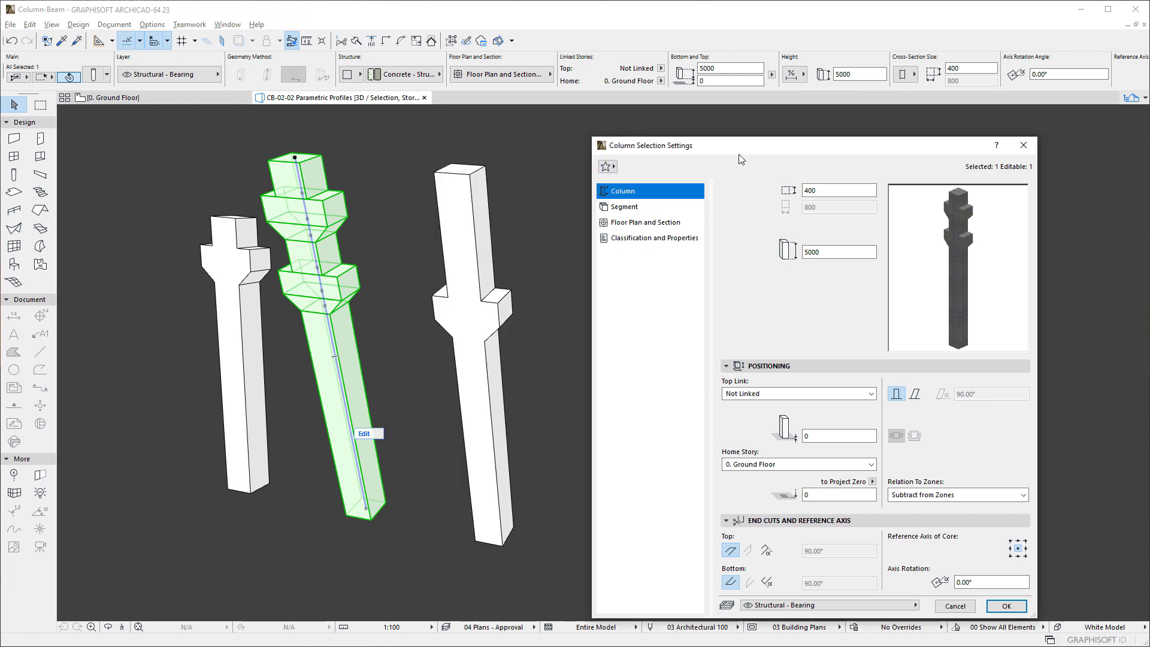
- Save the column's upper tapered segment as a segment favorite named "Tapered Rectangular Segment", accept the column settings and deselect the column
left_click(652, 209)
left_click(766, 243)
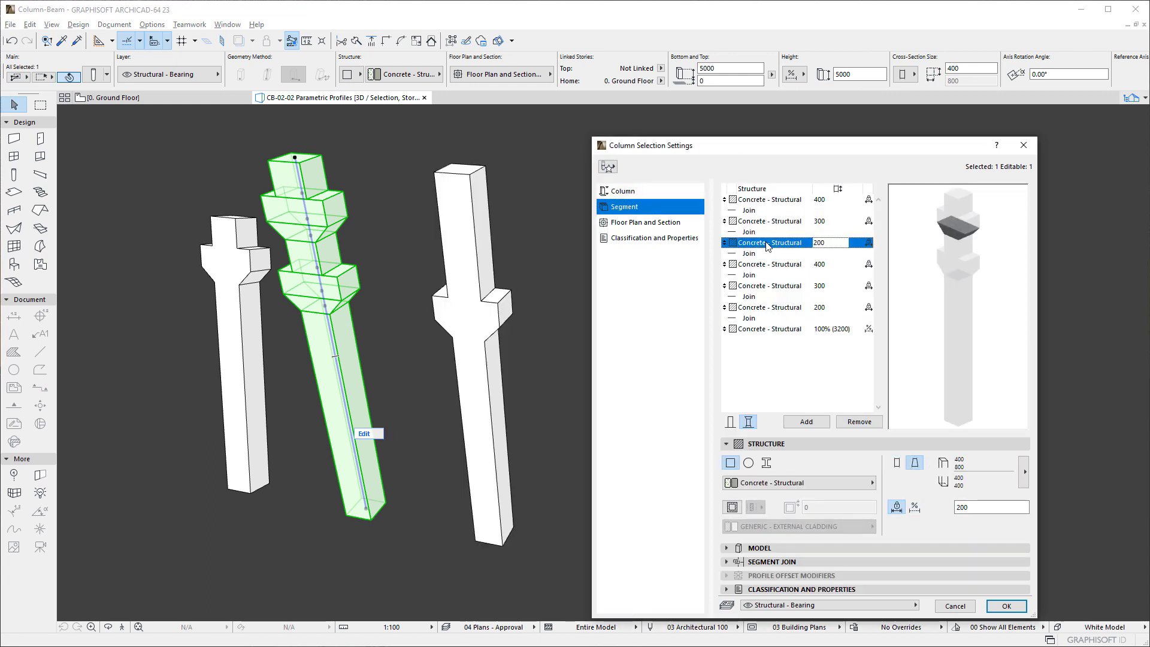
left_click(607, 167)
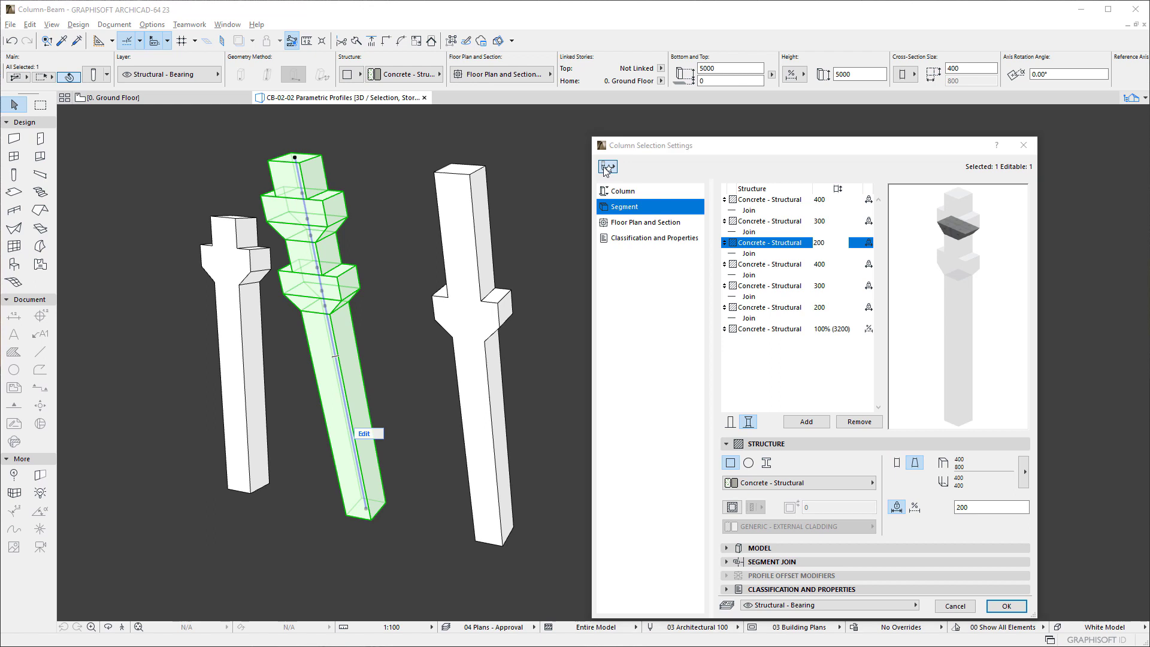
left_click(406, 450)
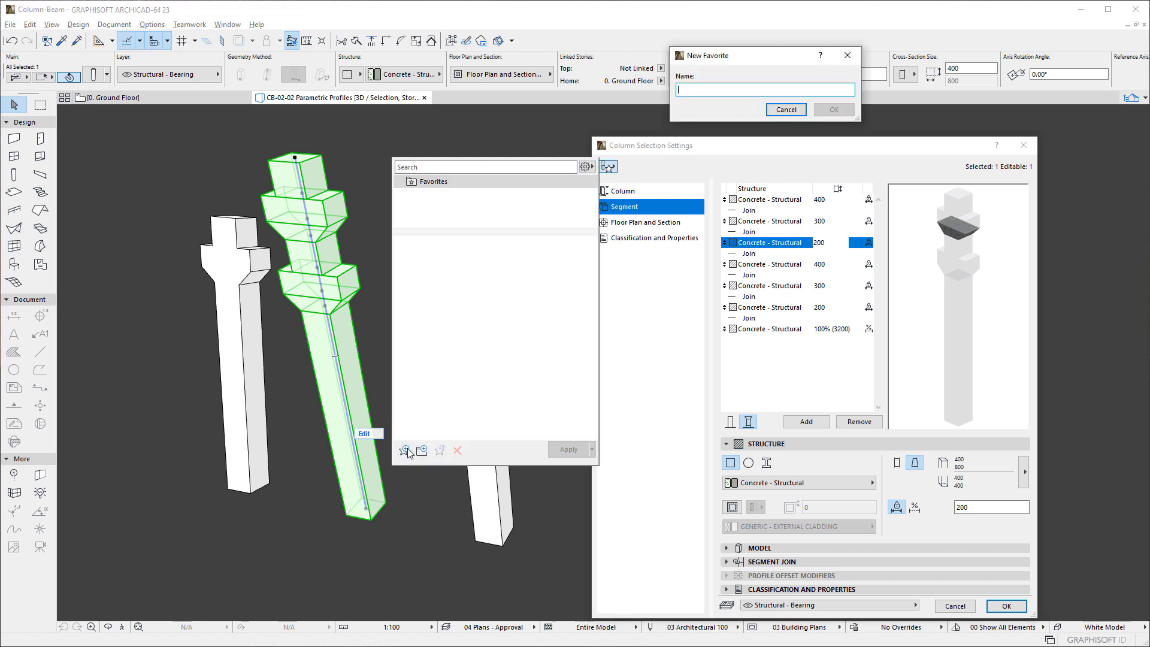
type("Tapere")
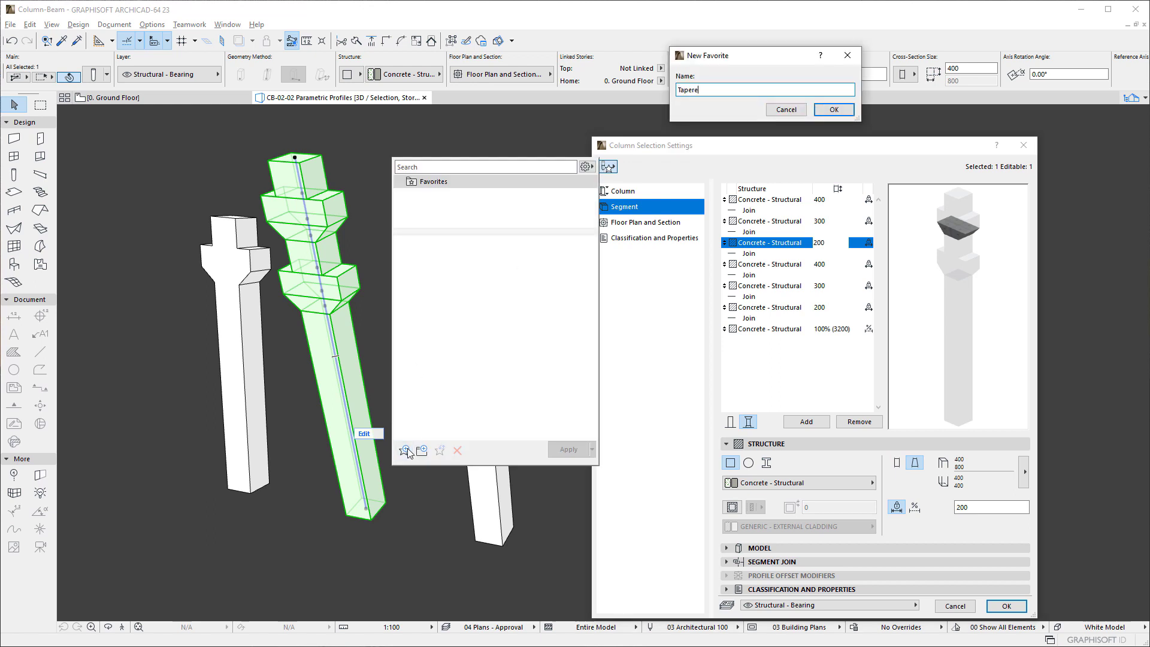
type("d Rectangular Segment")
left_click(834, 110)
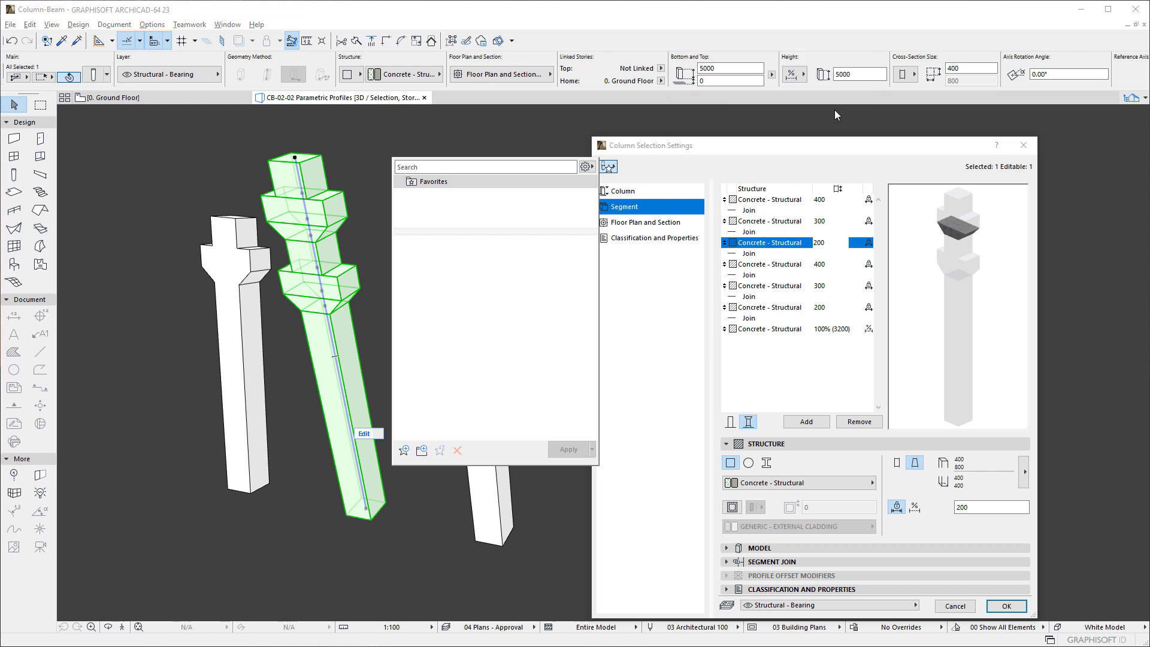
left_click(739, 165)
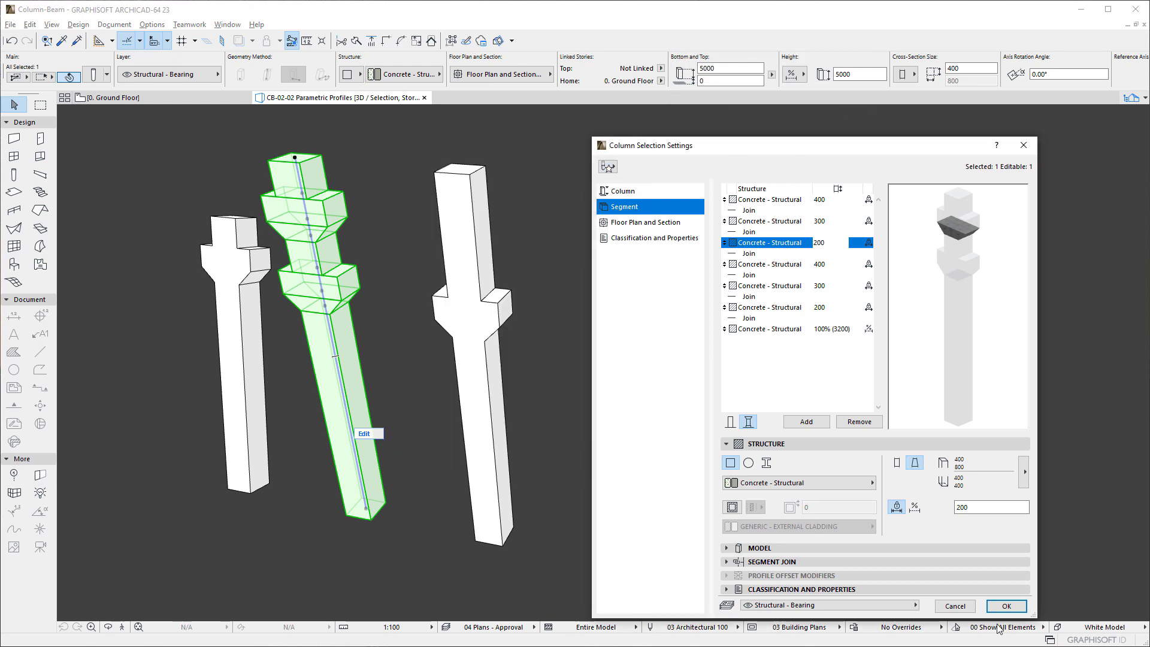
left_click(1007, 606)
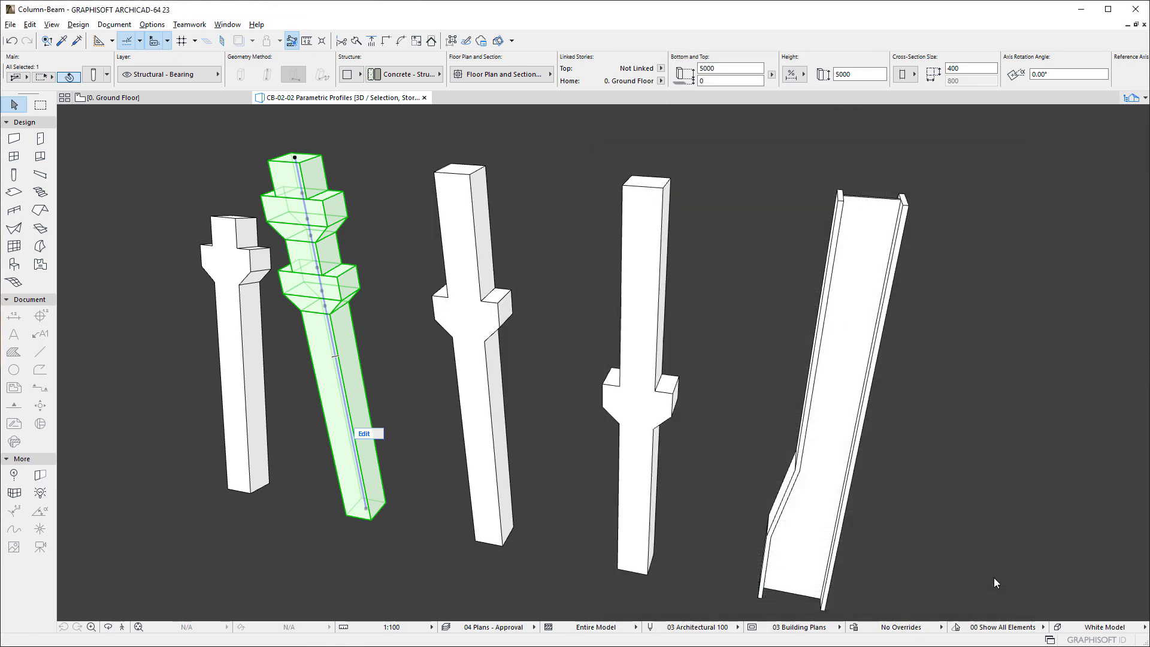
left_click(1058, 327)
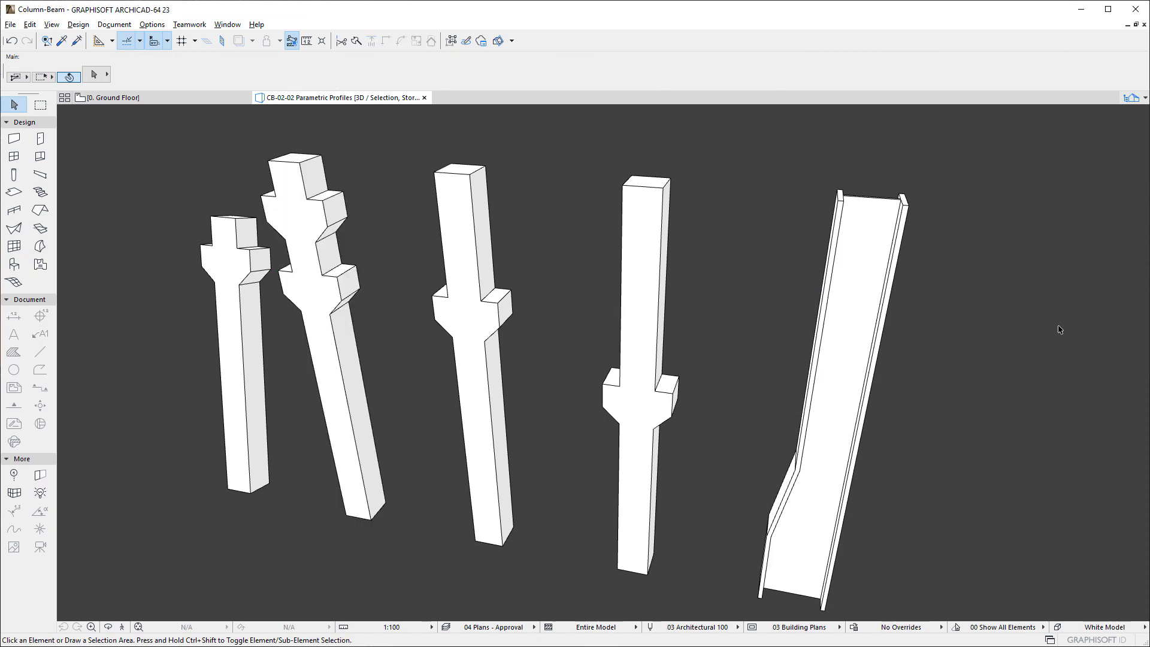